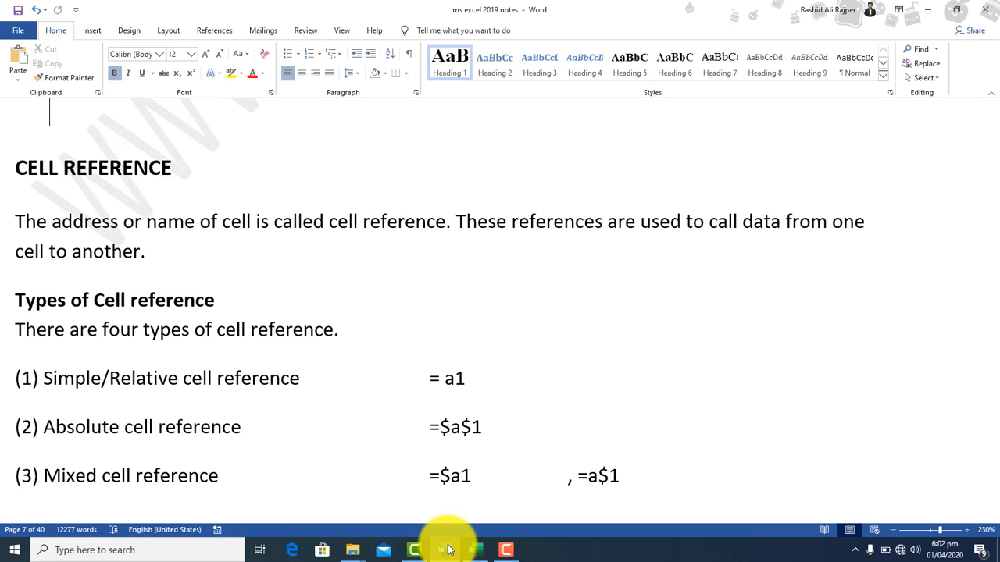
# Step: Switch to the Excel workbook and enter "cell name", "cell address" and "cell reference" in cells H3 to H5 of Sheet2
pyautogui.click(476, 551)
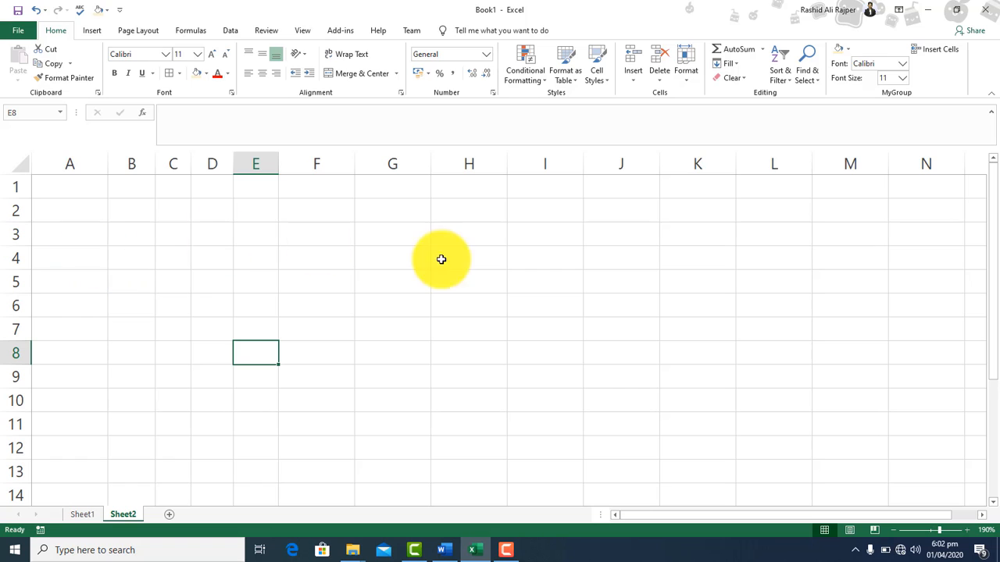
pyautogui.click(384, 227)
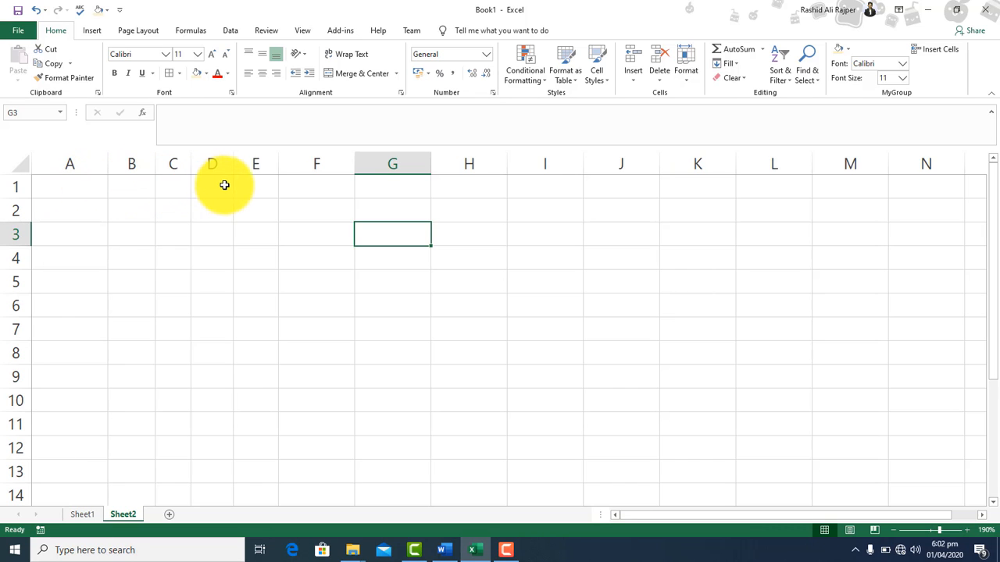
pyautogui.click(474, 230)
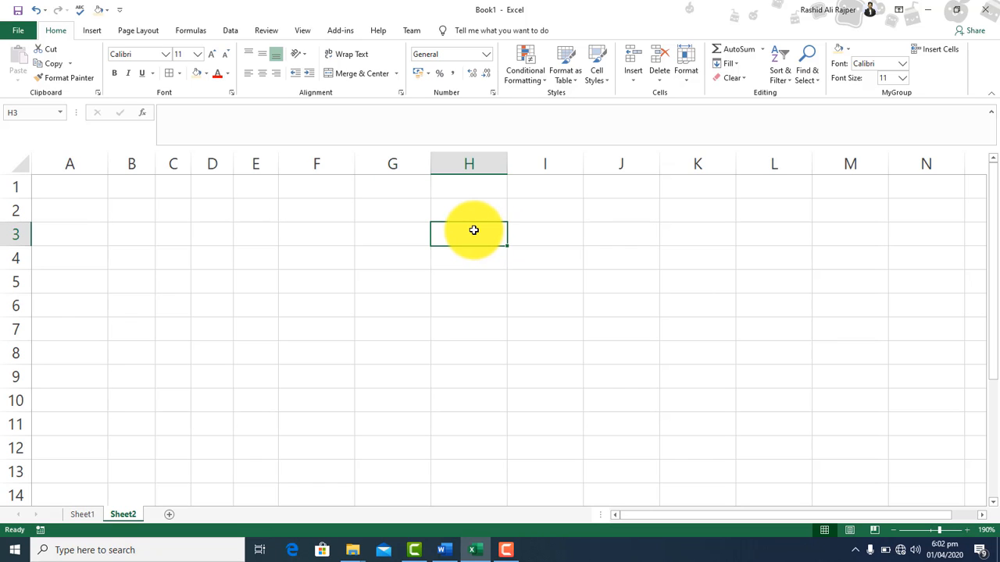
pyautogui.write('cell name')
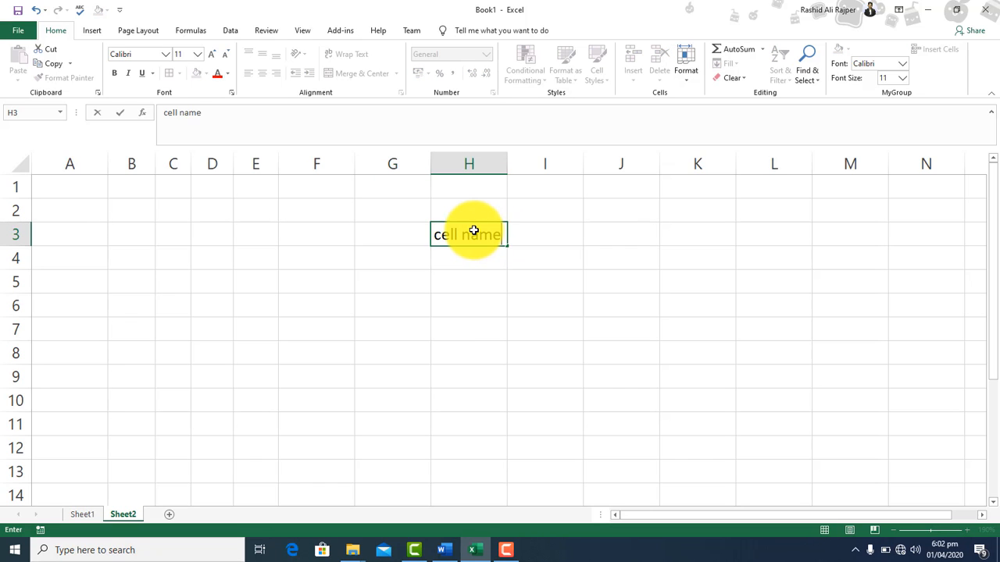
pyautogui.press('Return')
pyautogui.write('ce')
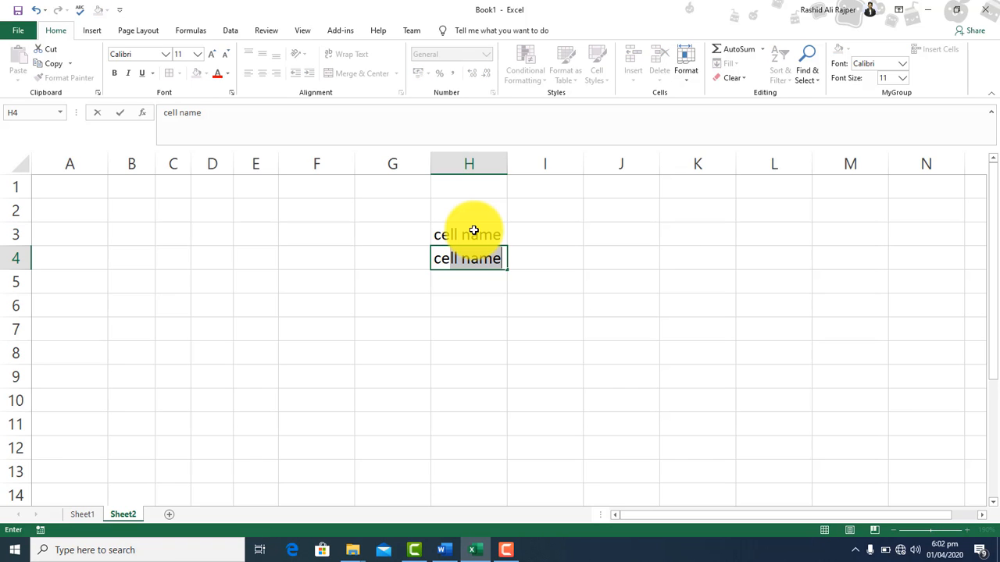
pyautogui.write('ll address')
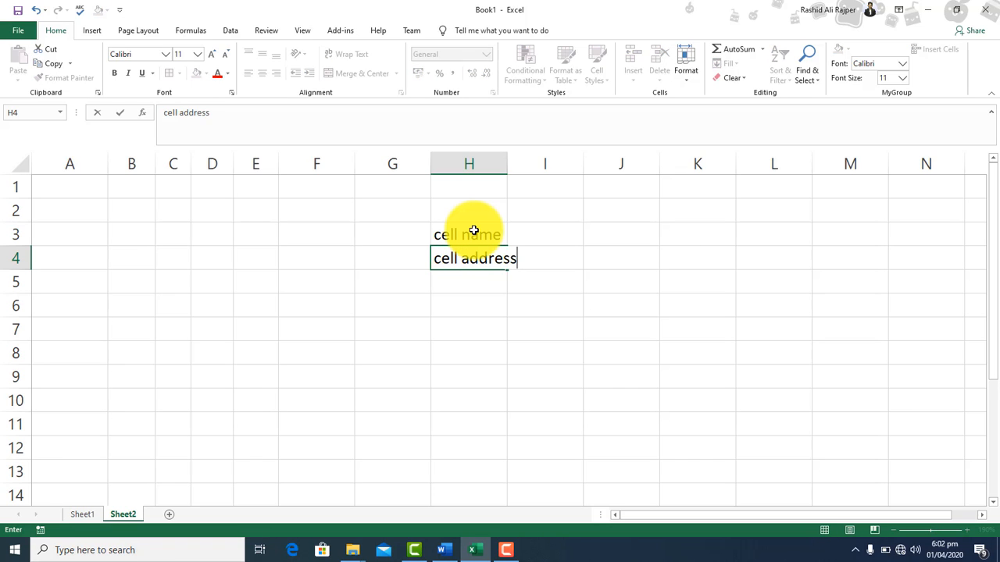
pyautogui.press('Return')
pyautogui.write('cell re')
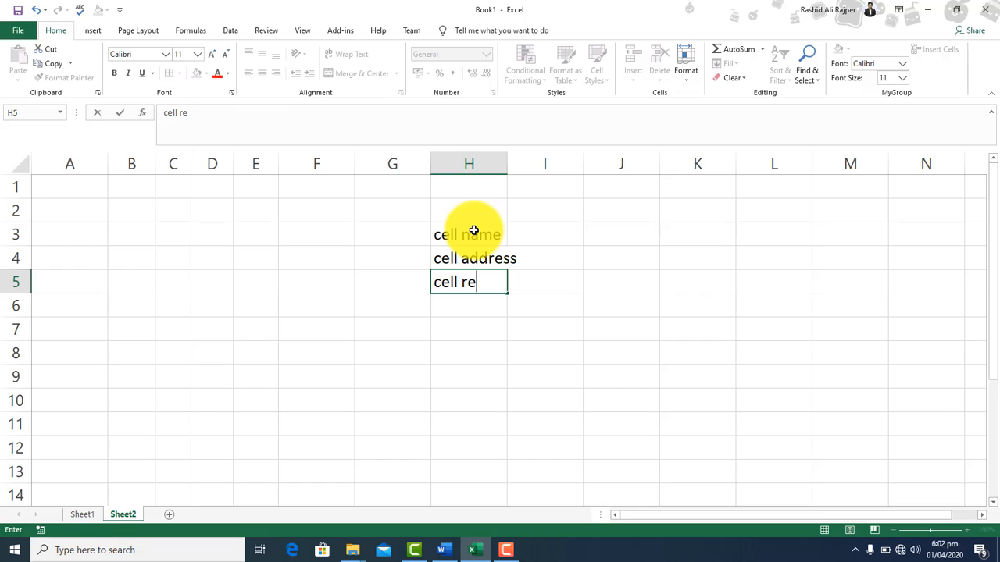
pyautogui.write('ference')
pyautogui.press('Return')
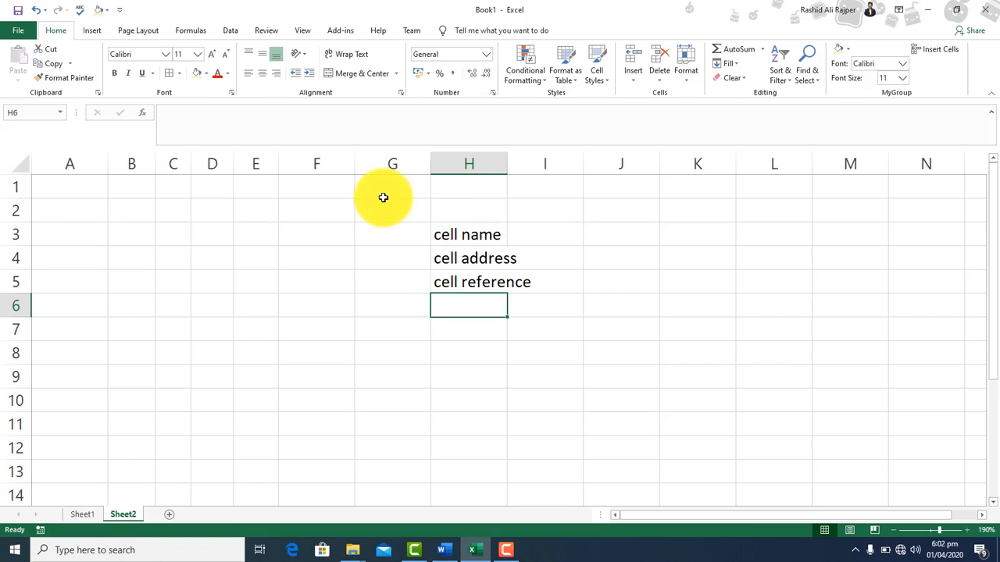
# Step: Enter 10 in cell A1 and the relative reference =a1 in cell E1
pyautogui.click(71, 180)
pyautogui.write('10')
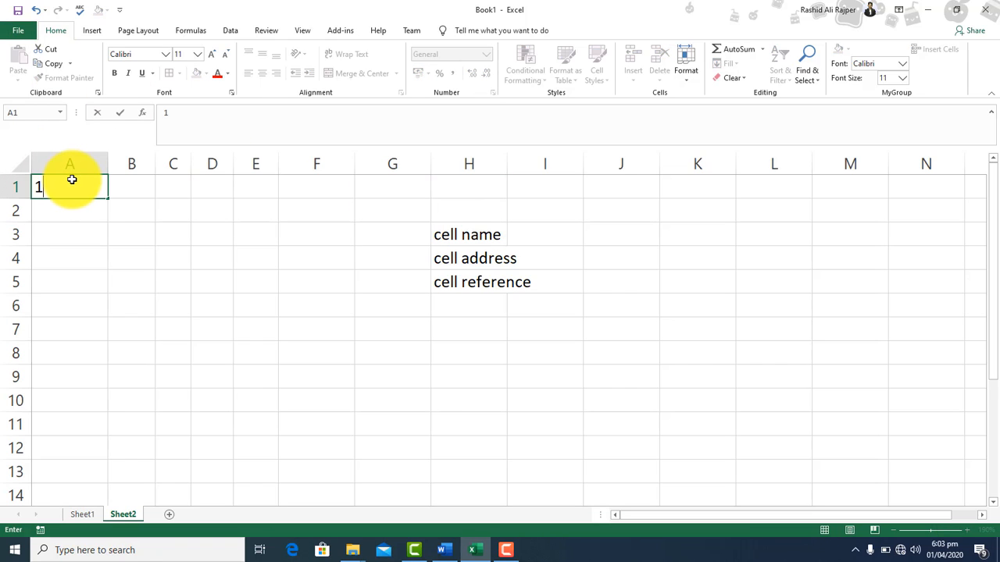
pyautogui.press('Tab')
pyautogui.press('Tab')
pyautogui.press('Tab')
pyautogui.press('Tab')
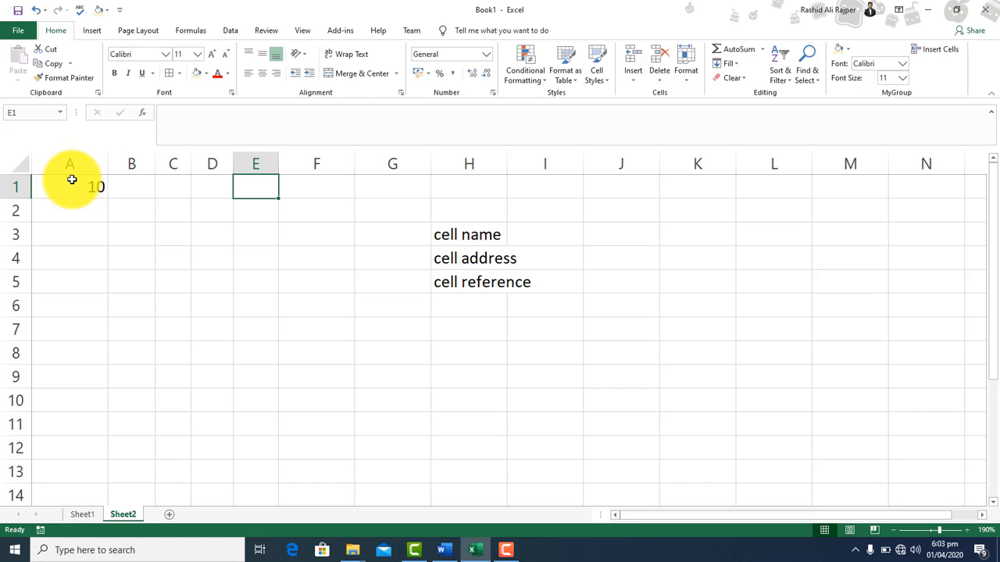
pyautogui.write('=a1')
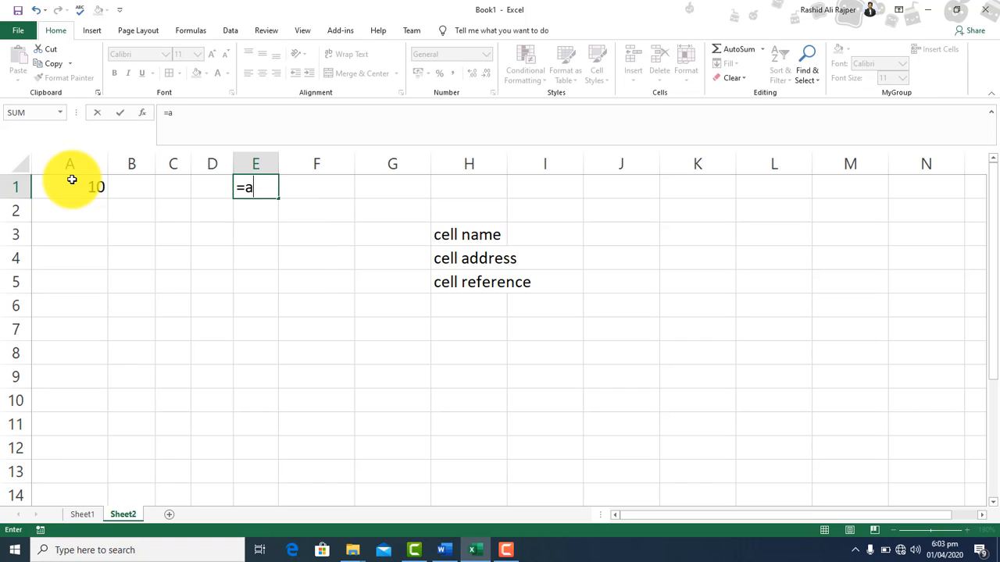
pyautogui.press('Return')
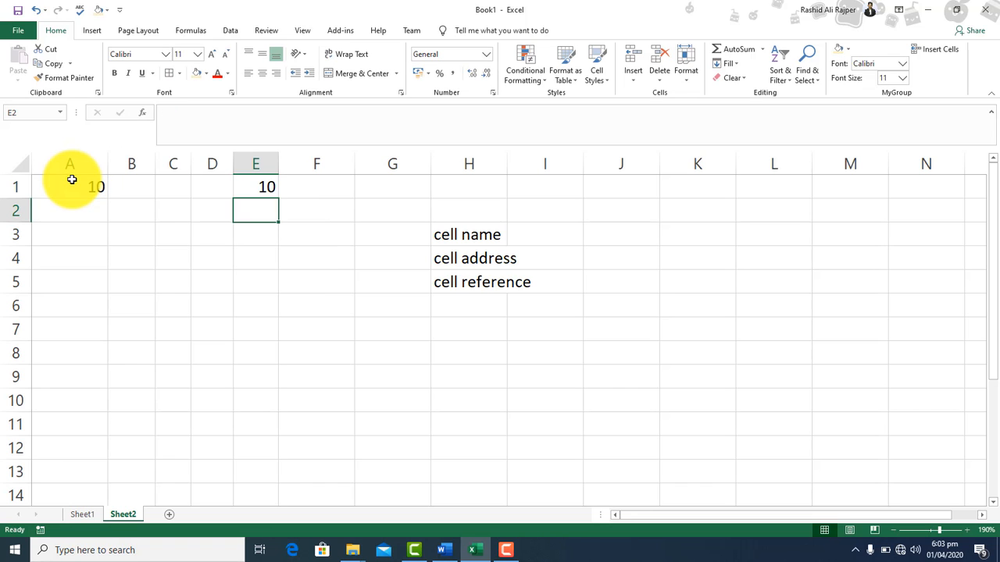
pyautogui.click(268, 186)
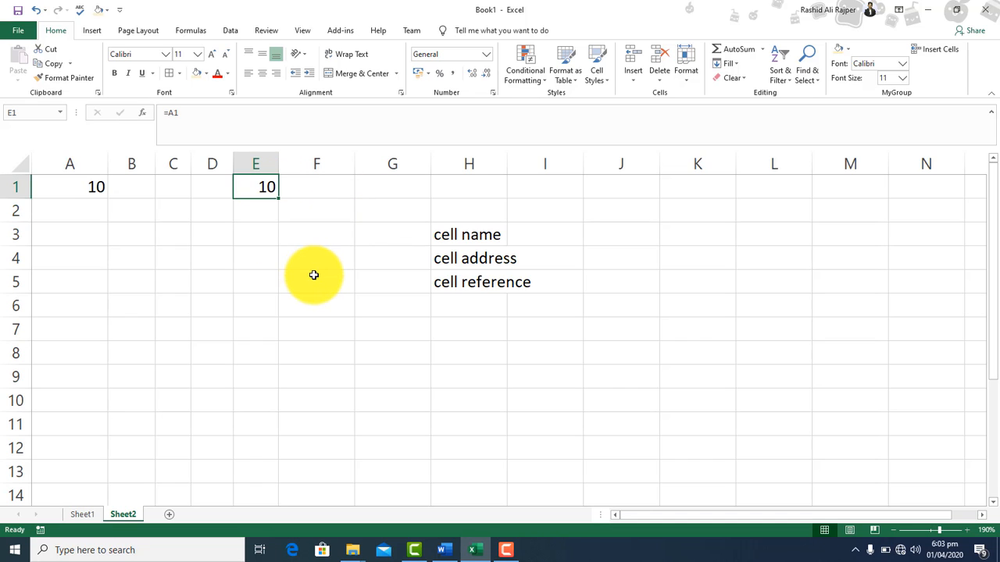
# Step: Set cell A1 to 15 to test the reference in E1
pyautogui.click(83, 185)
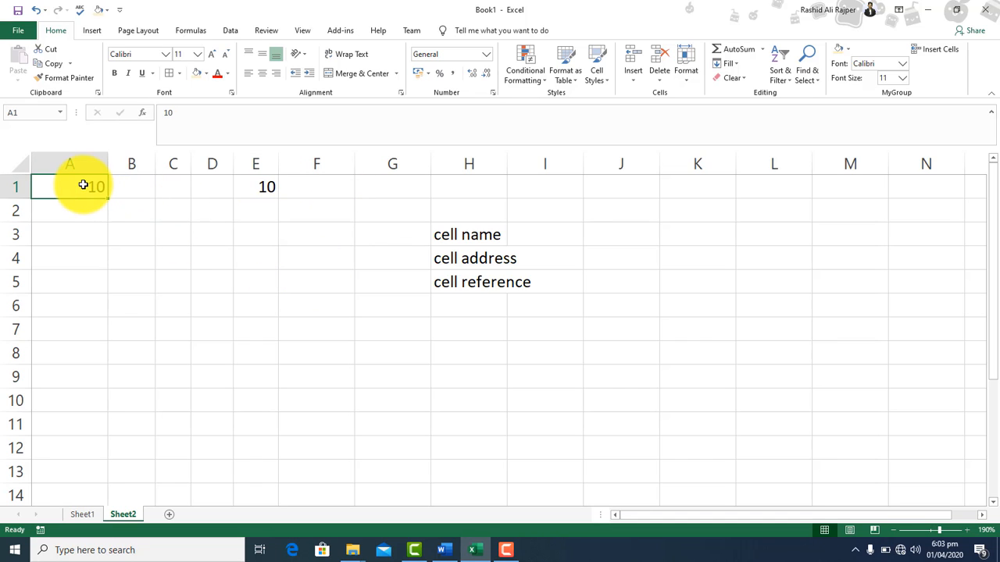
pyautogui.write('15')
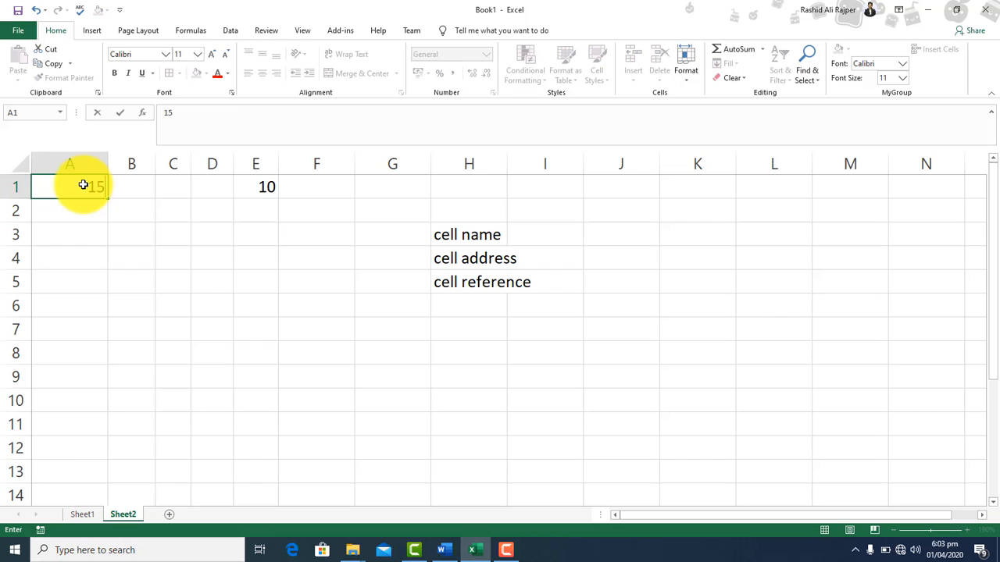
pyautogui.press('Return')
pyautogui.press('Up')
pyautogui.press('Right')
pyautogui.press('Right')
pyautogui.press('Right')
pyautogui.press('Right')
pyautogui.press('Left')
pyautogui.press('Left')
pyautogui.press('Left')
pyautogui.press('Left')
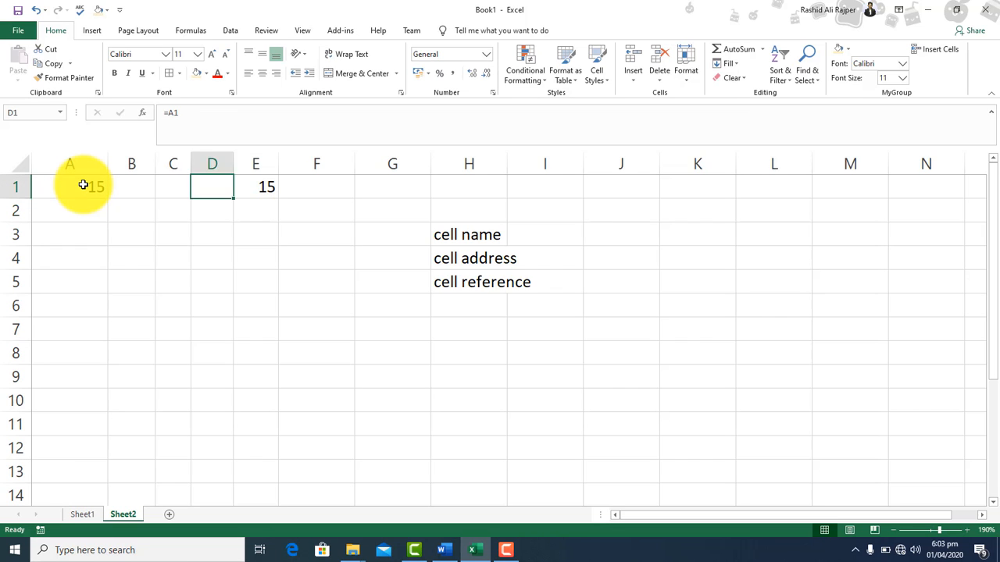
# Step: Set cell A1 to 20 to test the reference in E1 again
pyautogui.write('20')
pyautogui.press('Return')
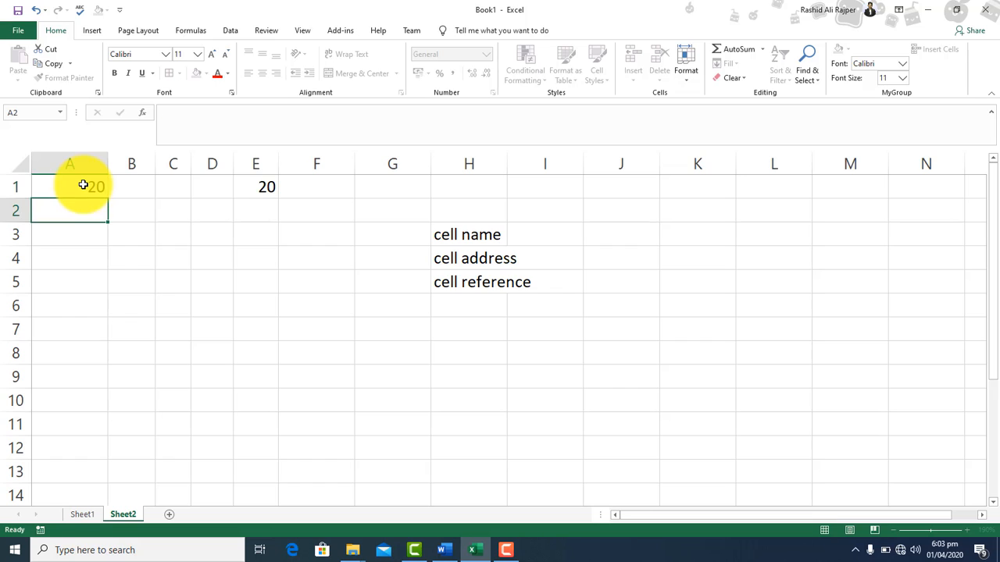
pyautogui.press('Up')
pyautogui.press('Right')
pyautogui.press('Right')
pyautogui.press('Left')
pyautogui.press('Left')
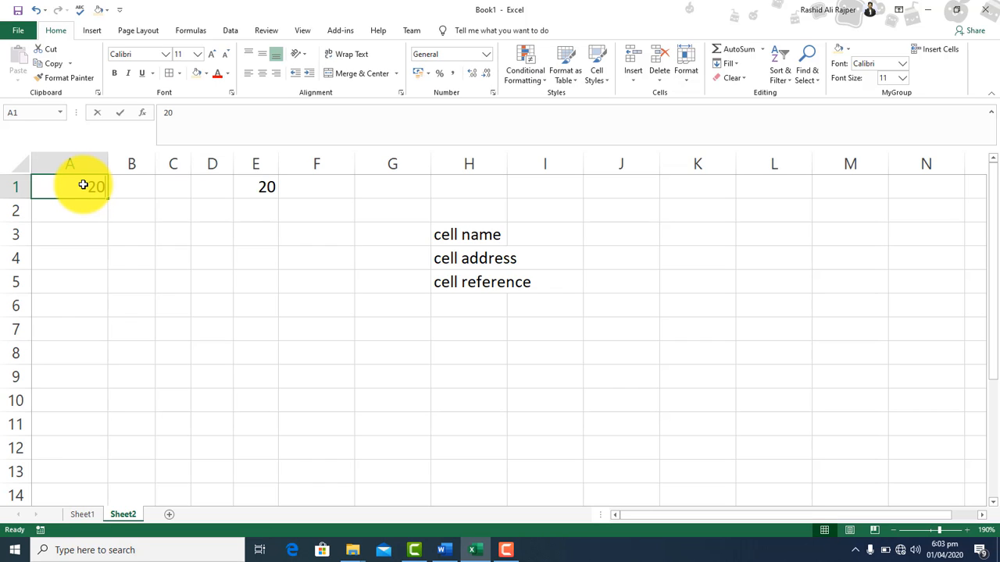
# Step: Replace the number in cell A1 with a first name to test the reference with text
pyautogui.write('Rashid')
pyautogui.press('Return')
pyautogui.press('Up')
pyautogui.press('Right')
pyautogui.press('Right')
pyautogui.press('Right')
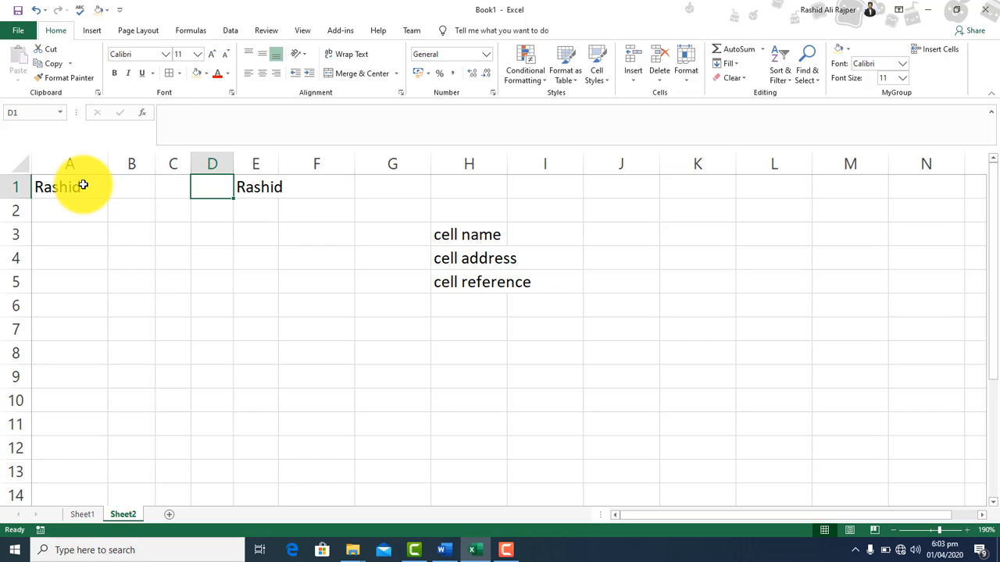
# Step: Replace the text in cell A1 with a different first name and check the linked cell E1
pyautogui.press('Left')
pyautogui.press('Left')
pyautogui.press('Left')
pyautogui.write('ali')
pyautogui.hotkey('ctrl', 'Return')
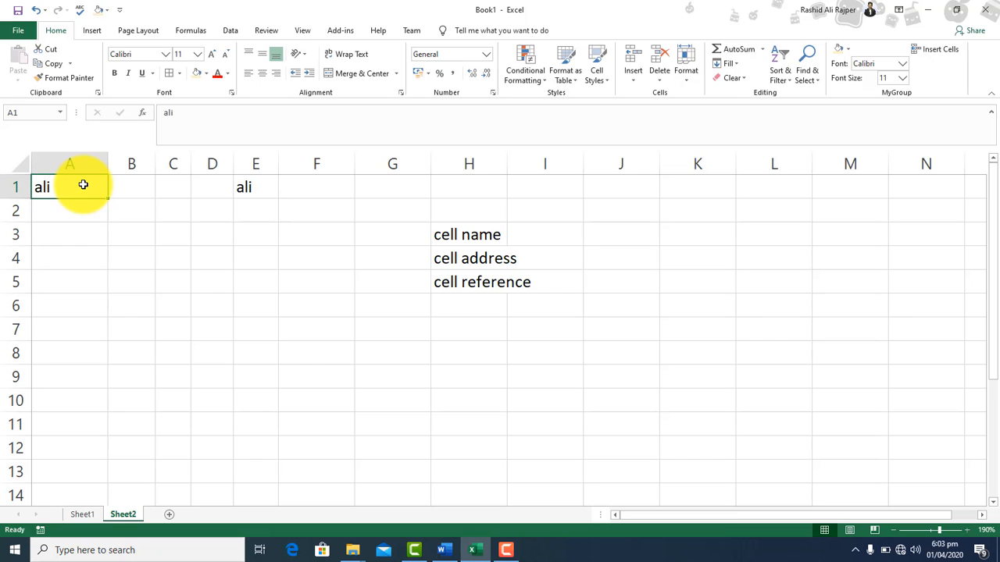
pyautogui.press('Right')
pyautogui.press('Right')
pyautogui.press('Right')
pyautogui.press('Right')
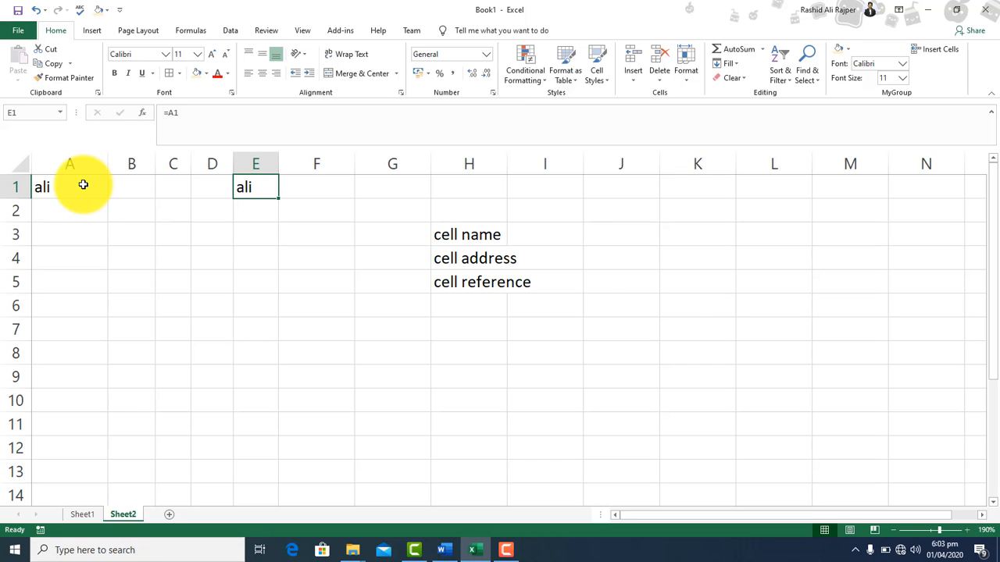
# Step: Enter the relative reference =a1 in cell H8, below the three text labels
pyautogui.press('Right')
pyautogui.press('Right')
pyautogui.press('Right')
pyautogui.press('Right')
pyautogui.press('Down')
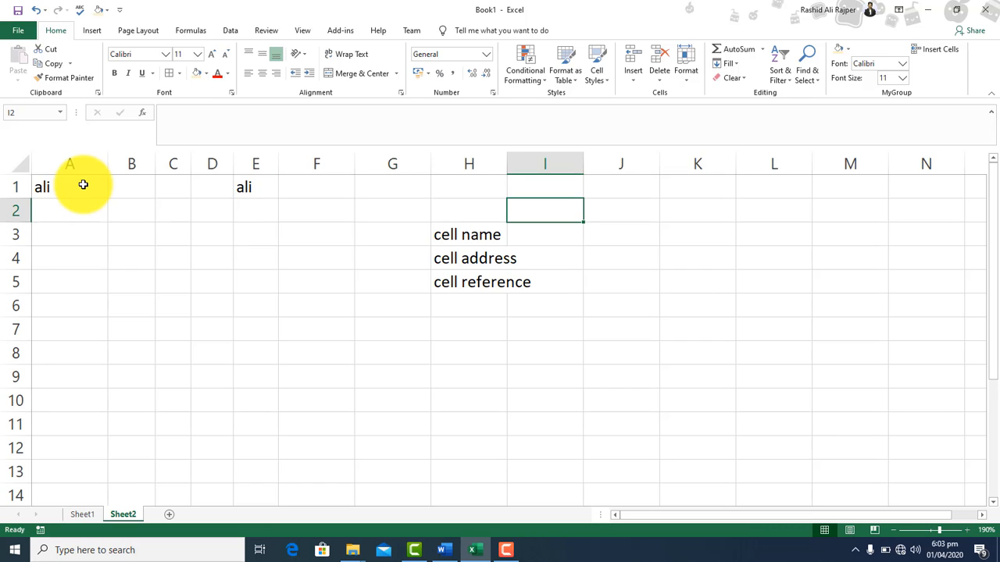
pyautogui.press('Left')
pyautogui.press('Down')
pyautogui.press('Down')
pyautogui.press('Down')
pyautogui.press('Down')
pyautogui.press('Down')
pyautogui.press('Down')
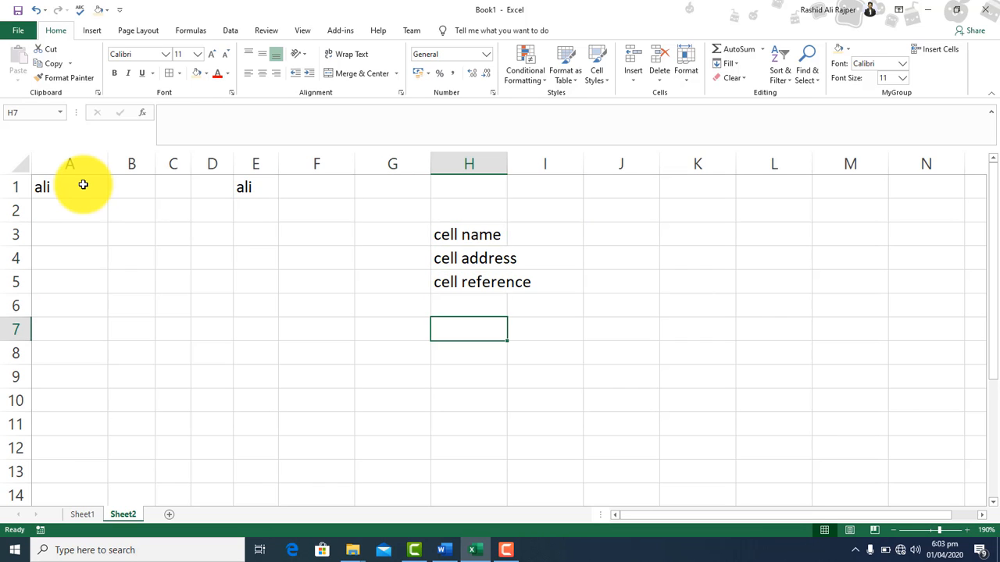
pyautogui.write('=a')
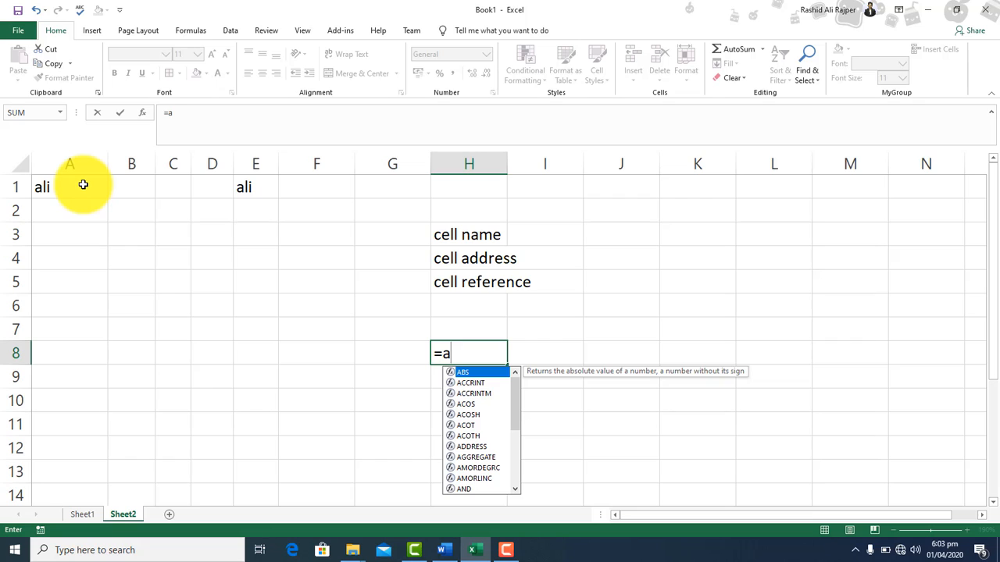
pyautogui.write('1')
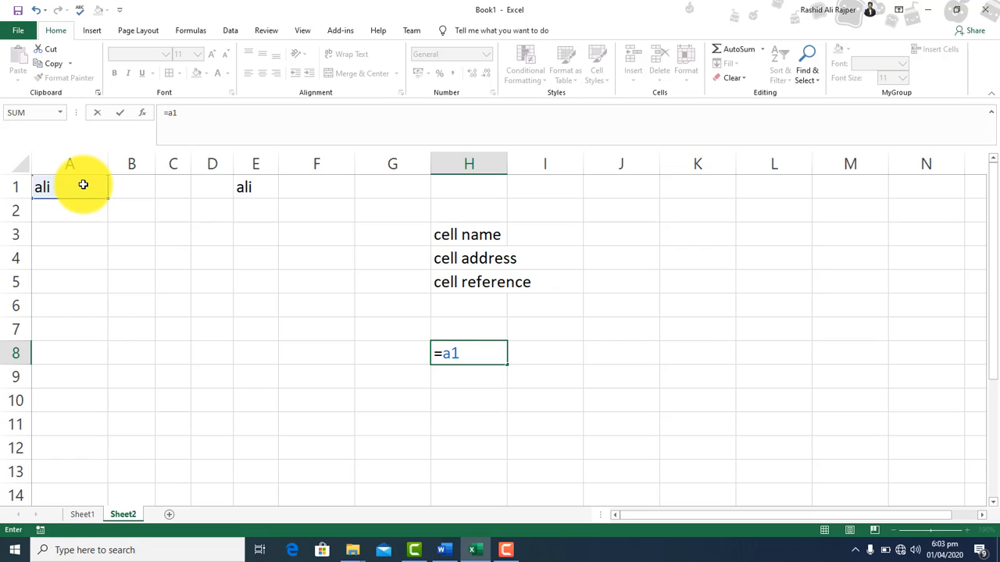
pyautogui.press('Return')
# Step: Enter the relative reference =a1 in cell C1, leaving B1 out of the formula
pyautogui.click(167, 188)
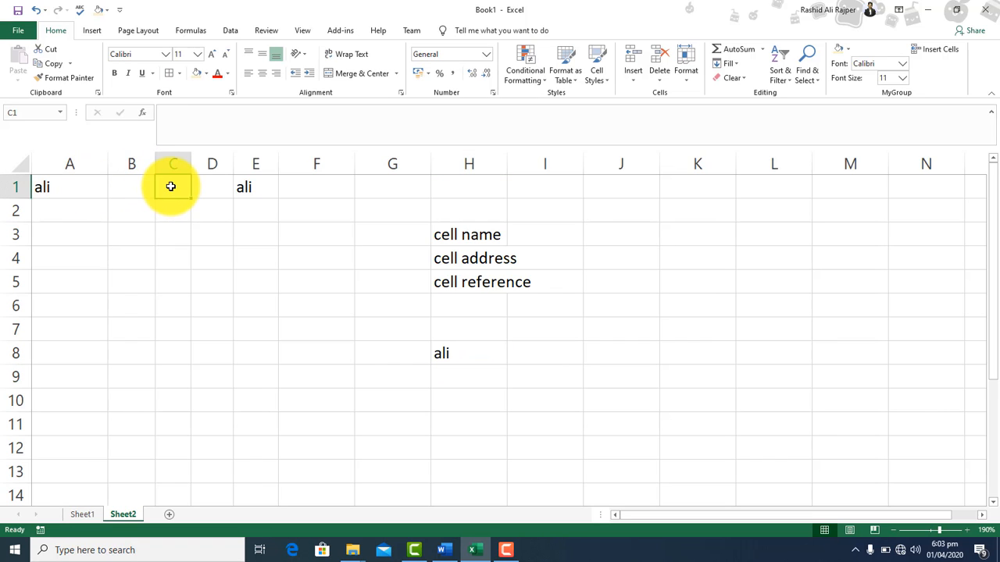
pyautogui.write('=a1+b1')
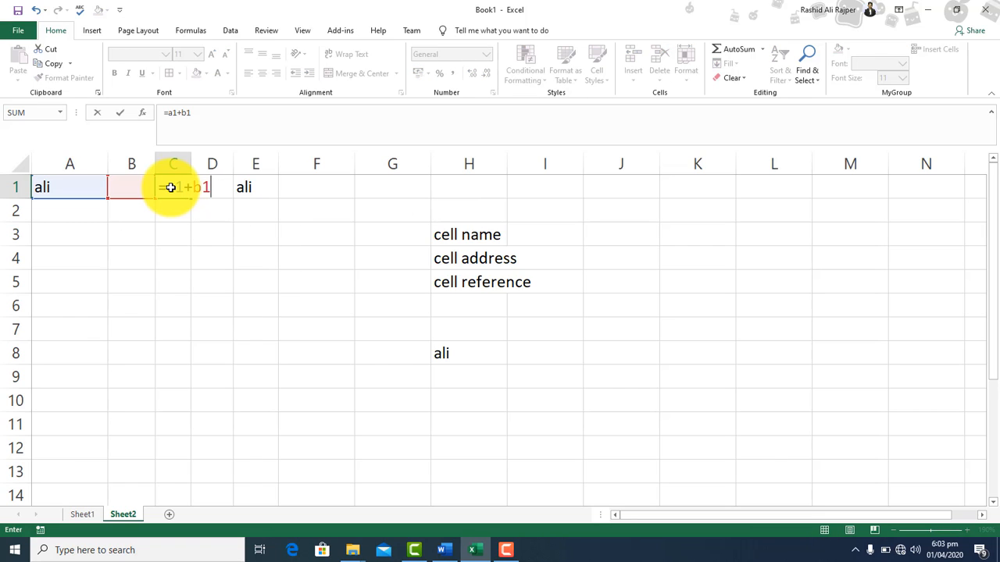
pyautogui.press('BackSpace')
pyautogui.press('BackSpace')
pyautogui.press('BackSpace')
pyautogui.press('Return')
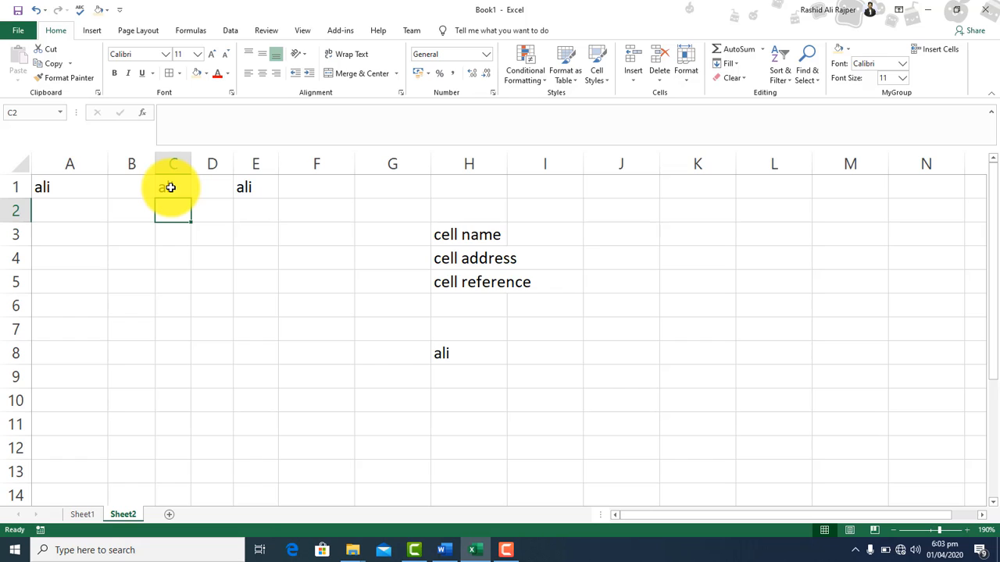
# Step: Set cell A1 to 5 and check the formula in the linked cell E1
pyautogui.hotkey('ctrl', 'Home')
pyautogui.write('5')
pyautogui.press('Return')
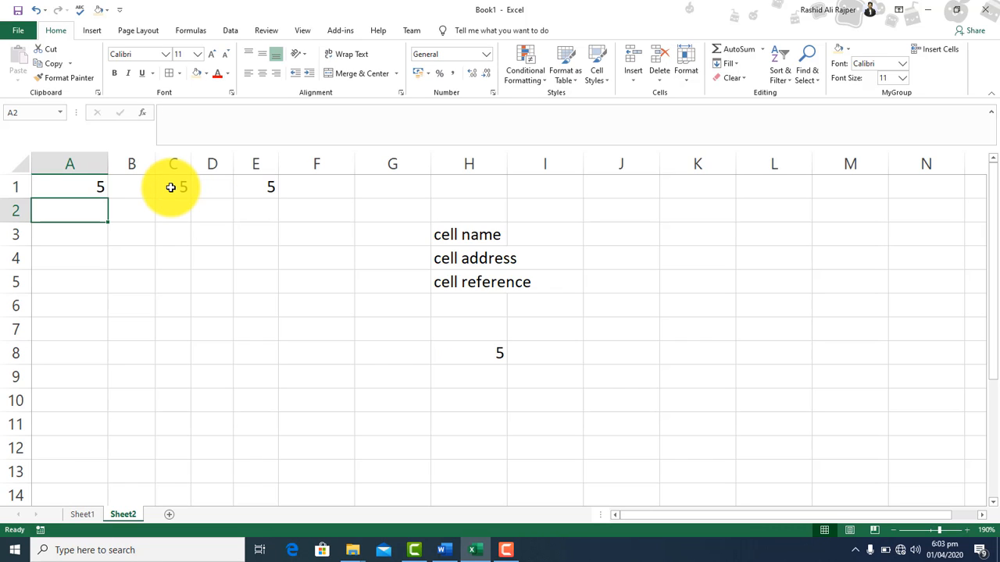
pyautogui.press('Up')
pyautogui.press('Right')
pyautogui.press('Right')
pyautogui.press('Right')
pyautogui.press('Right')
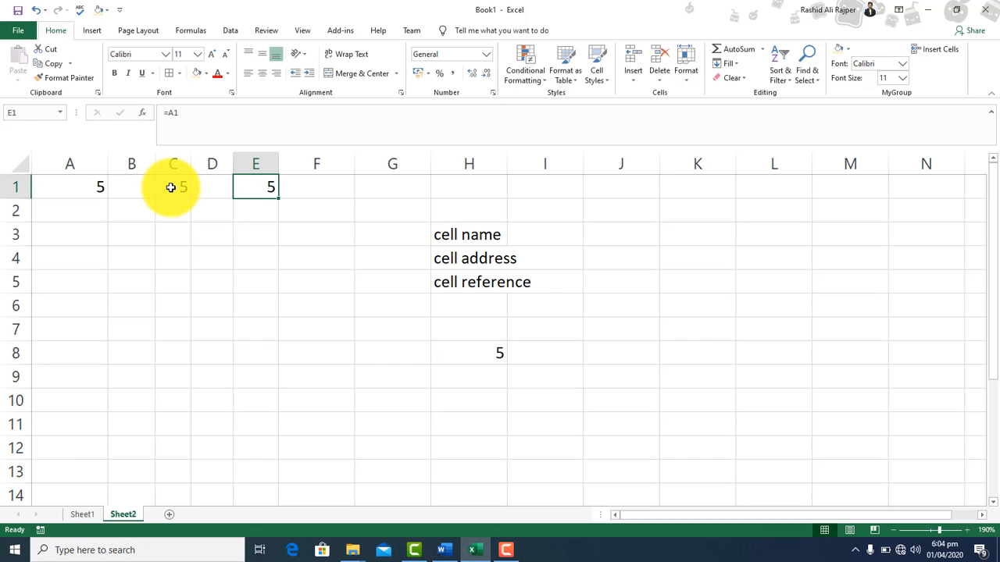
# Step: Extend the formula in cell C1 to =A1+b1
pyautogui.click(171, 187)
pyautogui.doubleClick(171, 187)
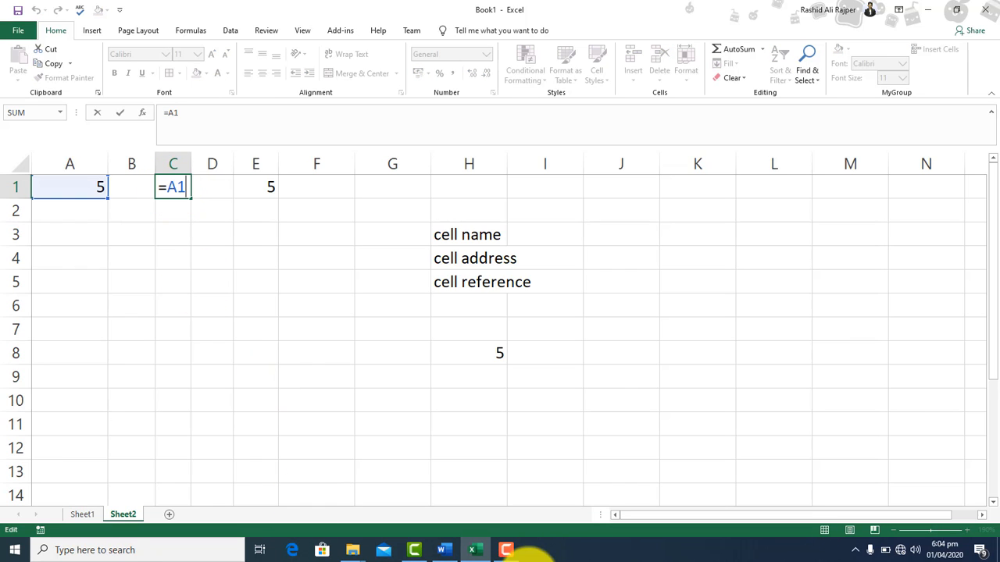
pyautogui.write('+b1')
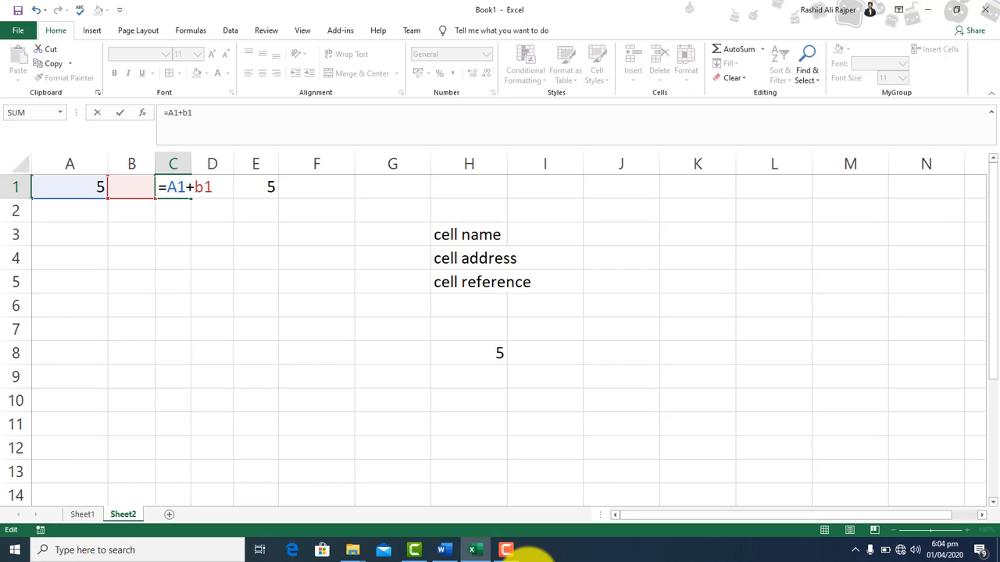
pyautogui.press('Return')
pyautogui.press('Up')
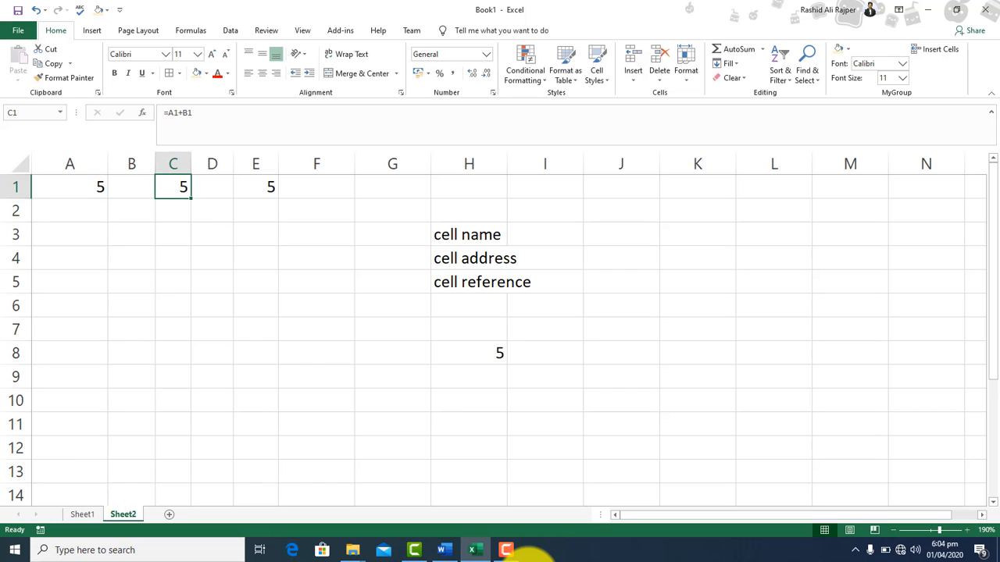
# Step: Enter 2 and then 3 in cell B1 to test the sum formula in C1
pyautogui.press('Left')
pyautogui.write('2')
pyautogui.press('Return')
pyautogui.press('Up')
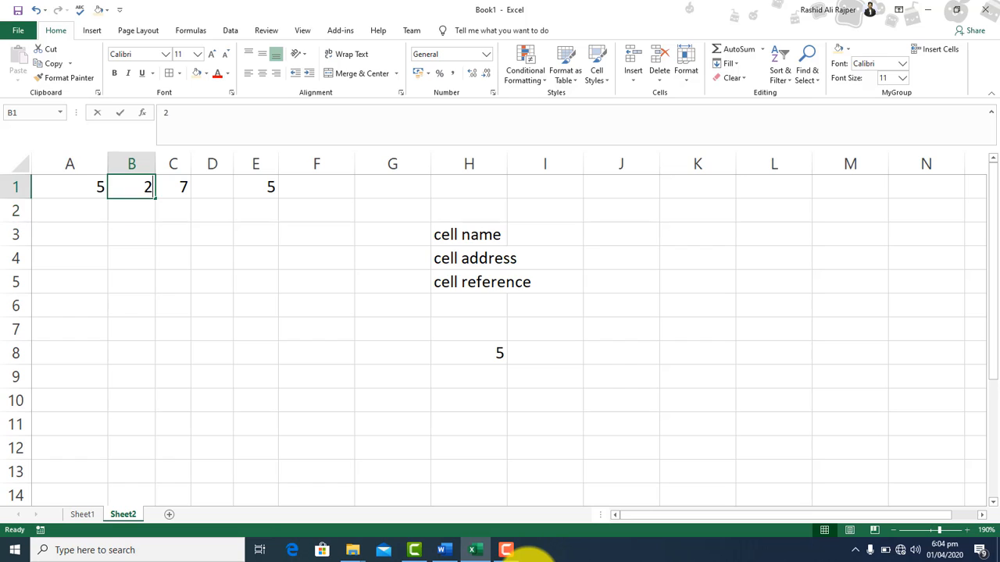
pyautogui.write('3')
pyautogui.press('Return')
pyautogui.press('Up')
# Step: Set cell B1 to 4 and return to cell A1
pyautogui.write('4')
pyautogui.press('Return')
pyautogui.press('Up')
pyautogui.press('Left')
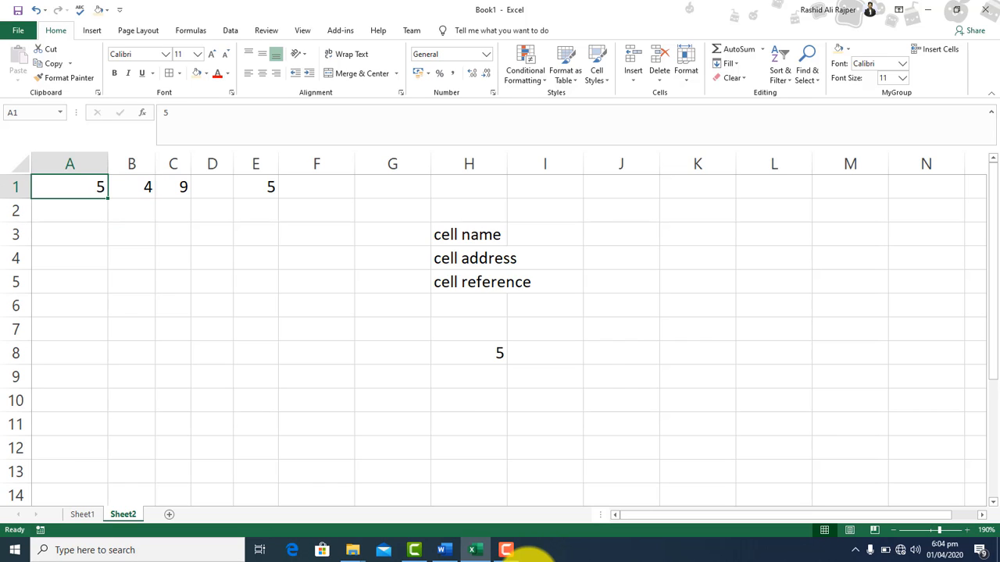
# Step: Enter 2 and then 3 in cell A1 to test the formulas that refer to it
pyautogui.write('2')
pyautogui.press('Return')
pyautogui.press('Up')
pyautogui.write('3')
pyautogui.press('Return')
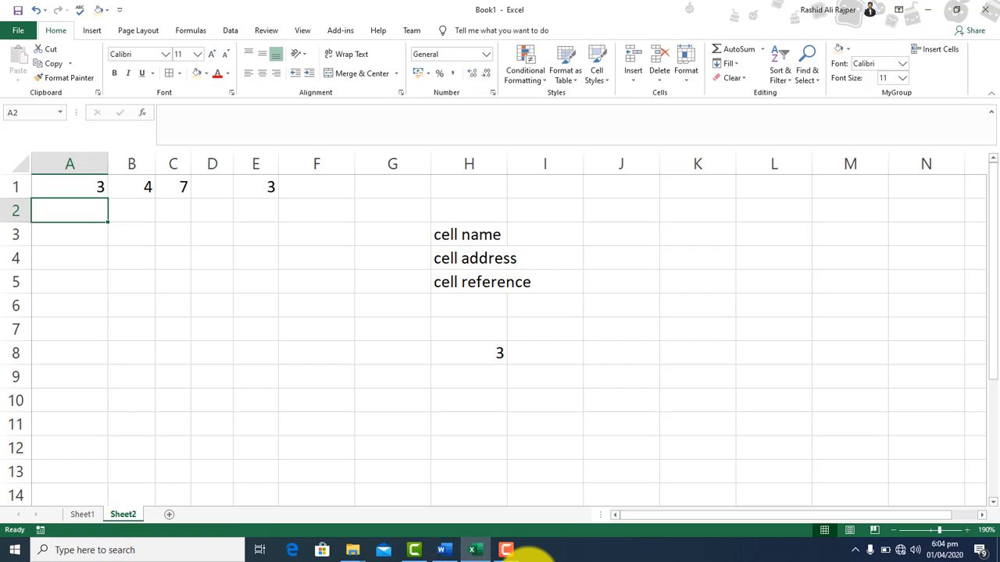
# Step: Clear the contents of cells A1 to E1 and move to the "cell reference" label in H5
pyautogui.press('Up')
pyautogui.hotkey('shift', 'Right')
pyautogui.hotkey('shift', 'Right')
pyautogui.hotkey('shift', 'Right')
pyautogui.hotkey('shift', 'Right')
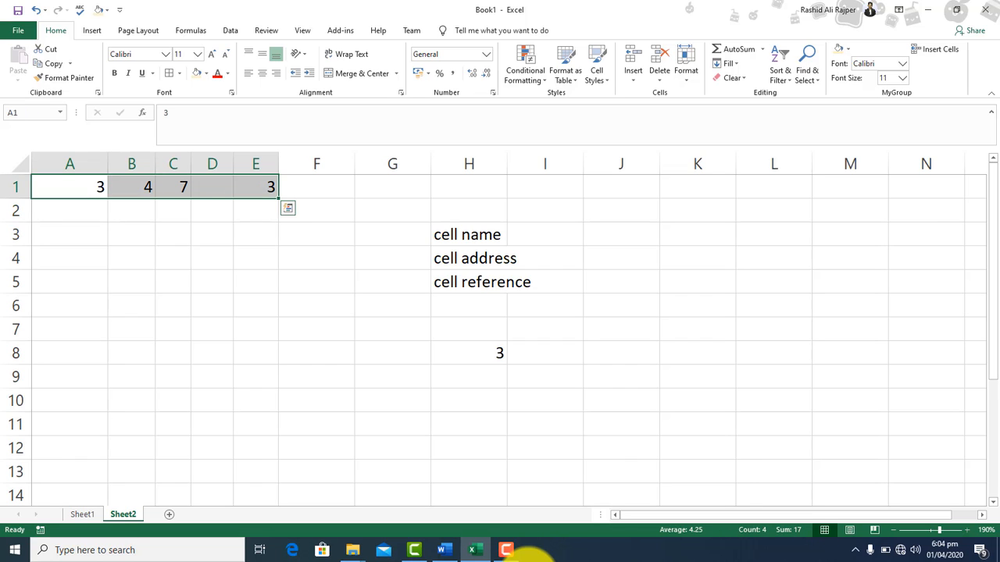
pyautogui.press('Delete')
pyautogui.press('Right')
pyautogui.press('Right')
pyautogui.press('Down')
pyautogui.press('Down')
pyautogui.press('Down')
pyautogui.press('Down')
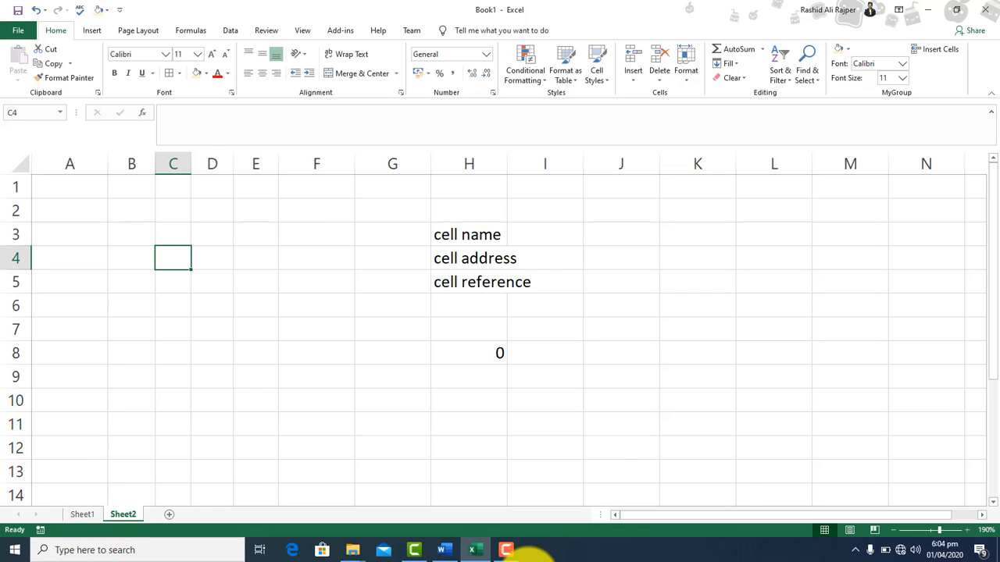
pyautogui.press('Right')
pyautogui.press('Right')
pyautogui.press('Right')
pyautogui.press('Right')
pyautogui.press('Right')
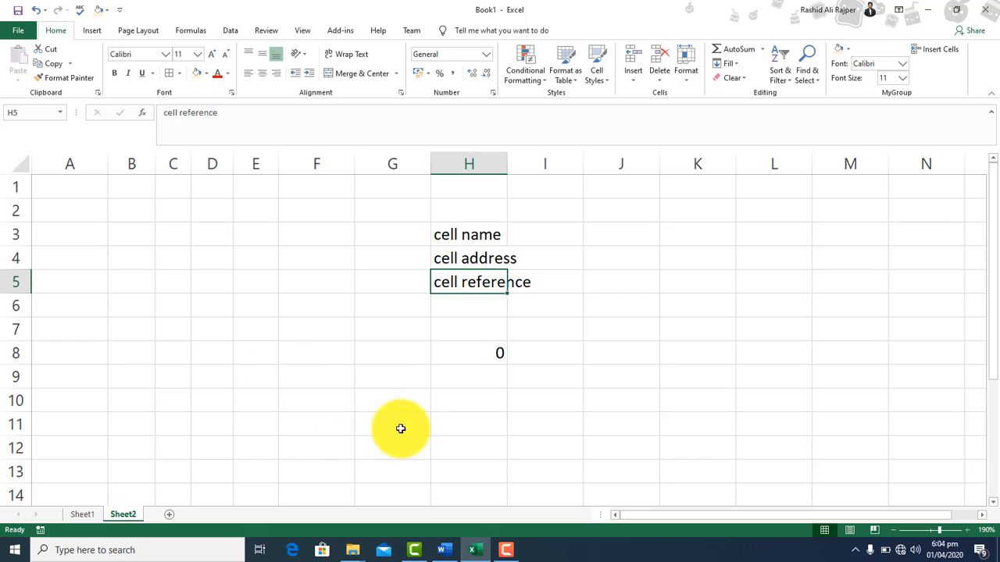
# Step: Switch to the Word notes and go through the four listed types of cell reference and their example formulas
pyautogui.click(444, 550)
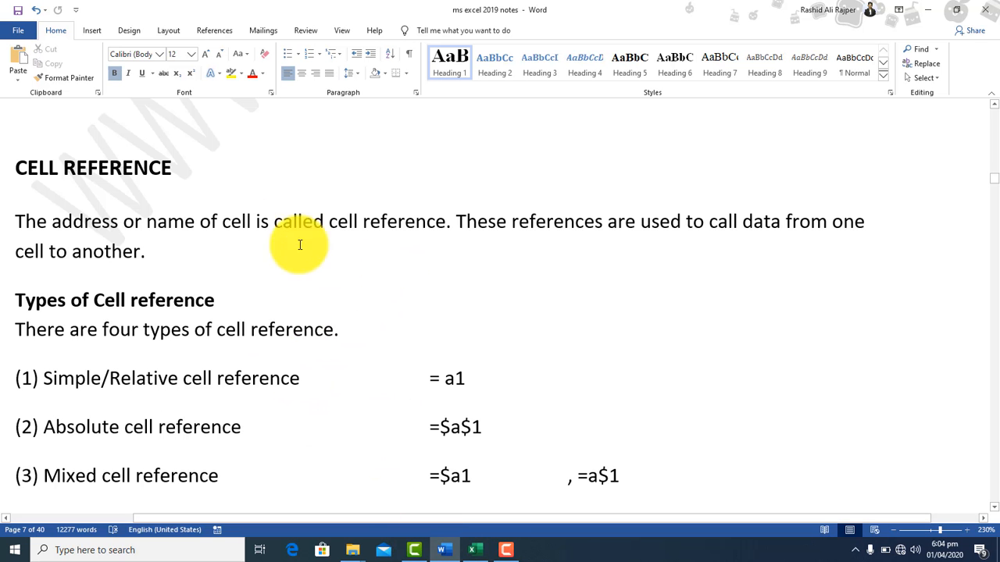
pyautogui.click(247, 348)
pyautogui.press('Down')
pyautogui.press('Down')
pyautogui.press('Down')
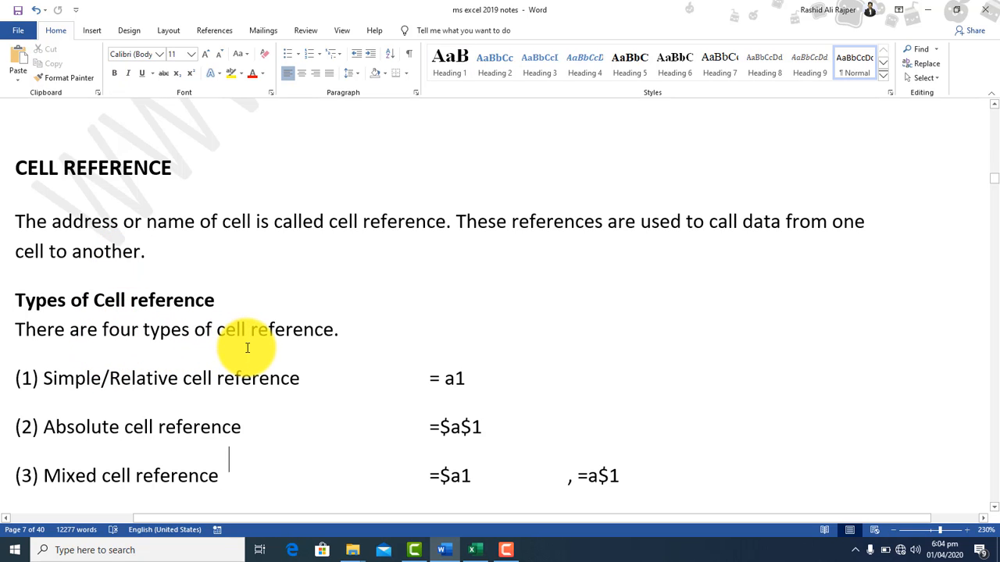
pyautogui.press('Up')
pyautogui.press('Up')
pyautogui.press('End')
pyautogui.press('Down')
pyautogui.press('Down')
pyautogui.press('Down')
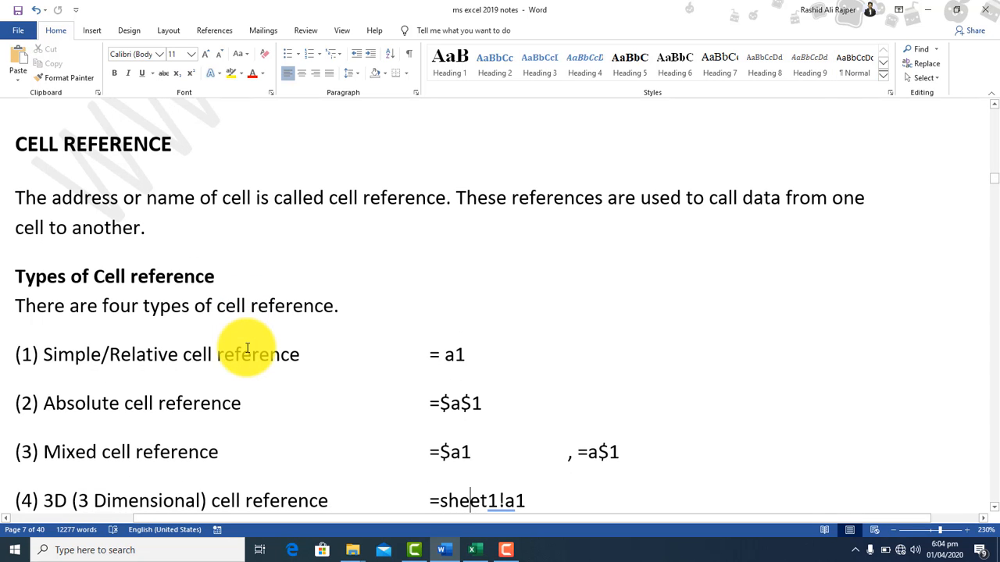
pyautogui.press('Up')
pyautogui.press('Up')
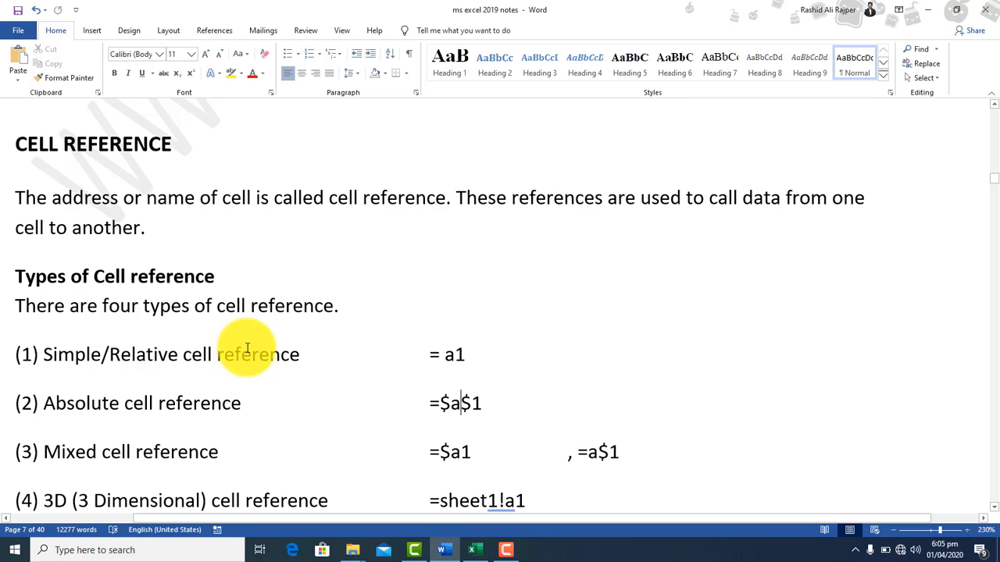
pyautogui.press('Down')
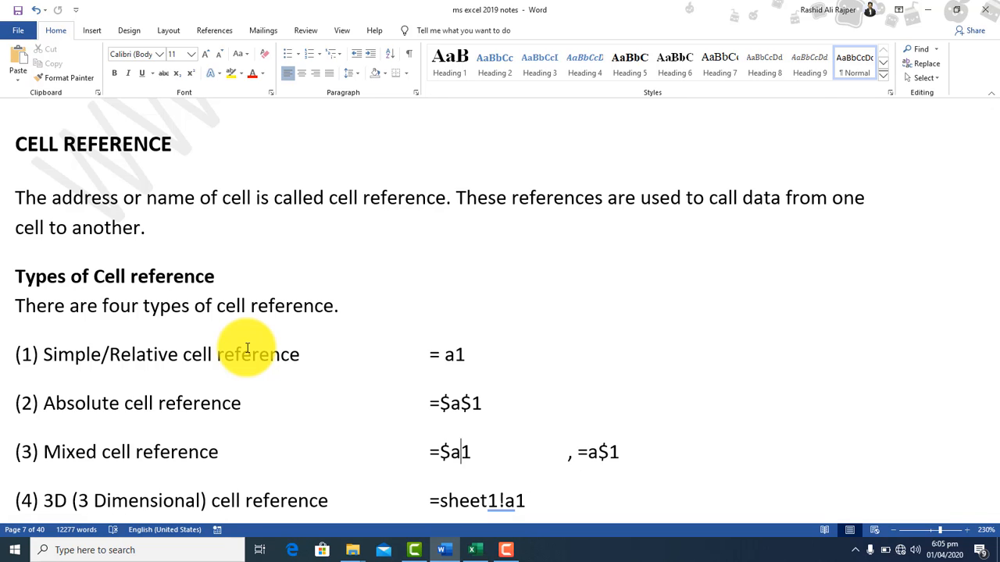
pyautogui.press('Down')
pyautogui.press('Up')
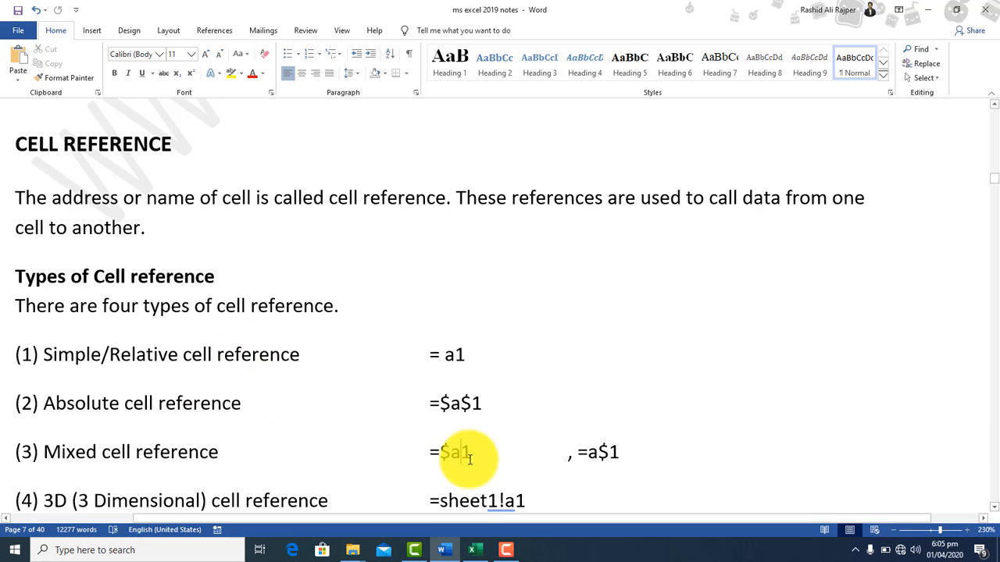
# Step: Highlight the column and row parts of the relative example = a1 and the mixed example =$a1 to compare them
pyautogui.moveTo(469, 459); pyautogui.dragTo(460, 459)
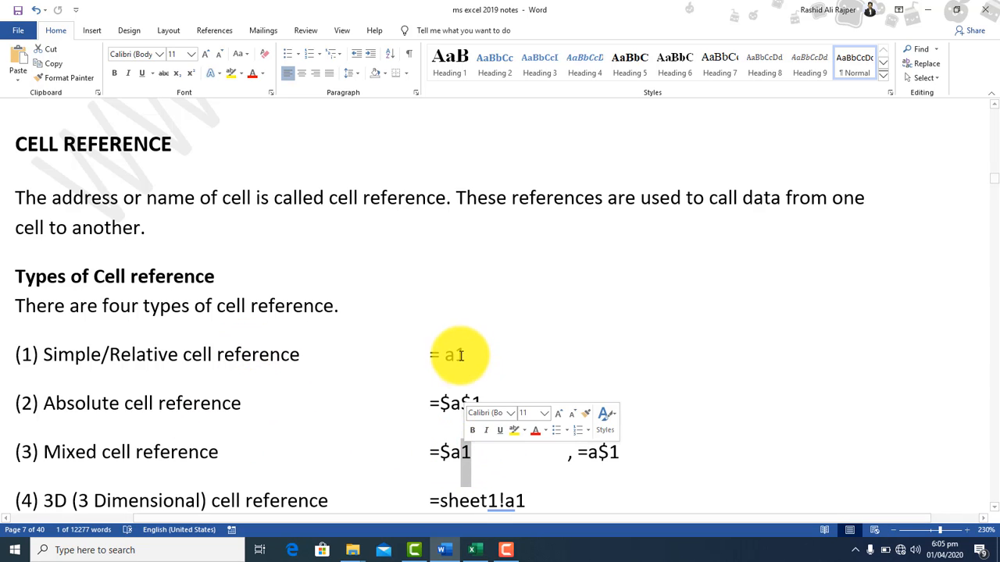
pyautogui.moveTo(466, 355); pyautogui.dragTo(455, 356)
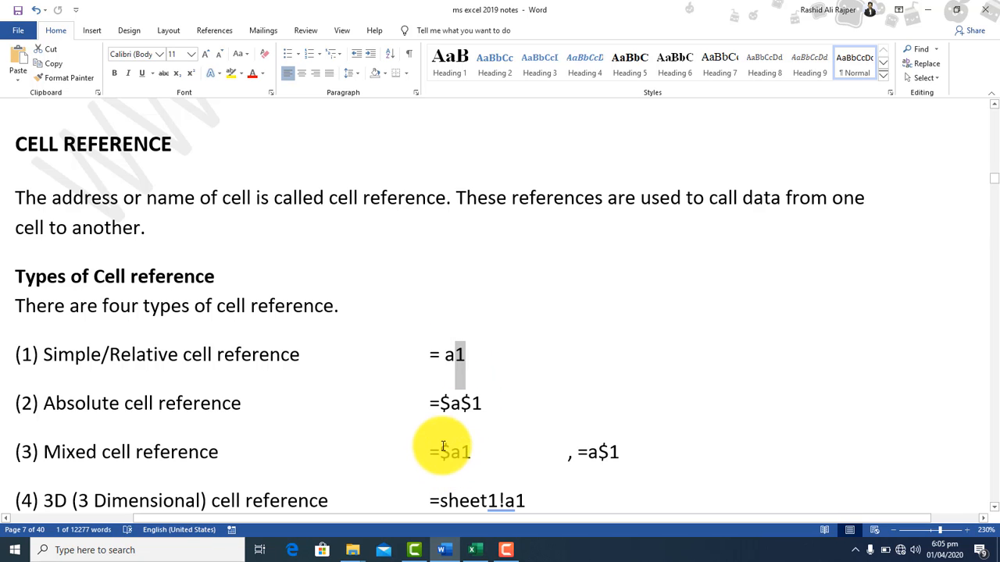
pyautogui.moveTo(439, 453); pyautogui.dragTo(460, 453)
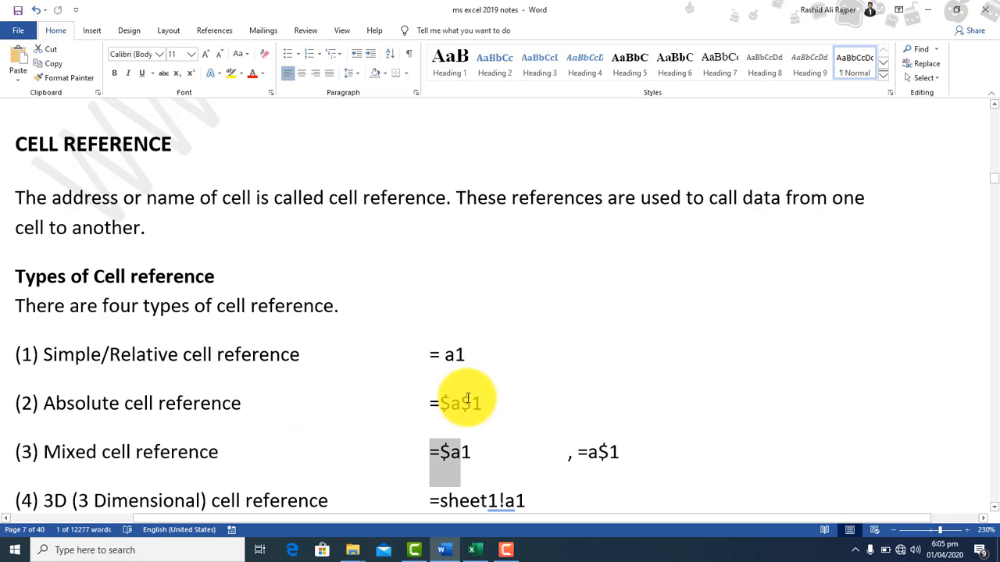
pyautogui.moveTo(471, 453); pyautogui.dragTo(439, 453)
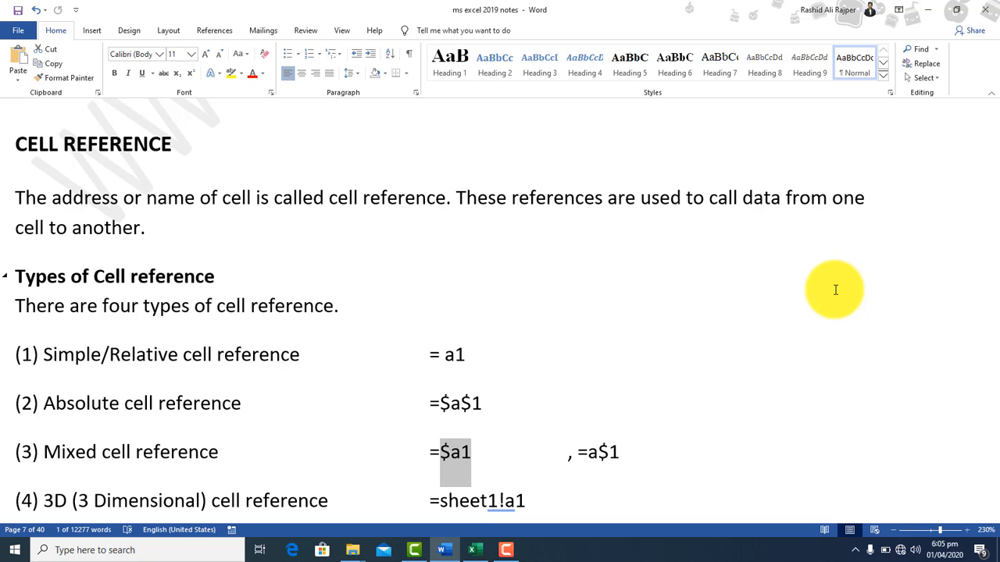
# Step: Read the notes on Simple/Relative cell reference down to the Absolute cell reference heading
pyautogui.press('Down')
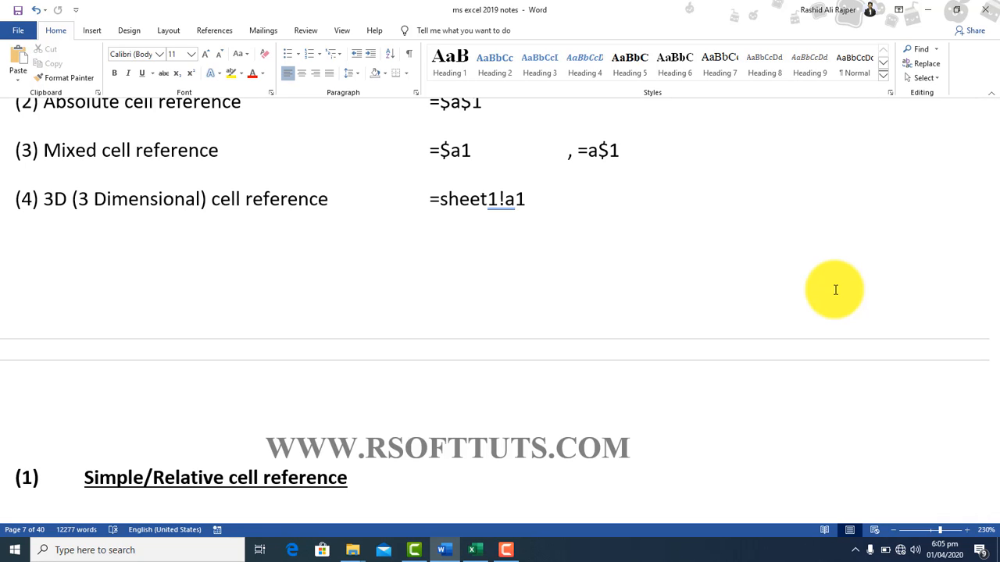
pyautogui.press('Down')
pyautogui.press('Down')
pyautogui.press('Down')
pyautogui.press('Down')
pyautogui.press('Down')
pyautogui.press('Down')
pyautogui.press('Down')
pyautogui.press('Down')
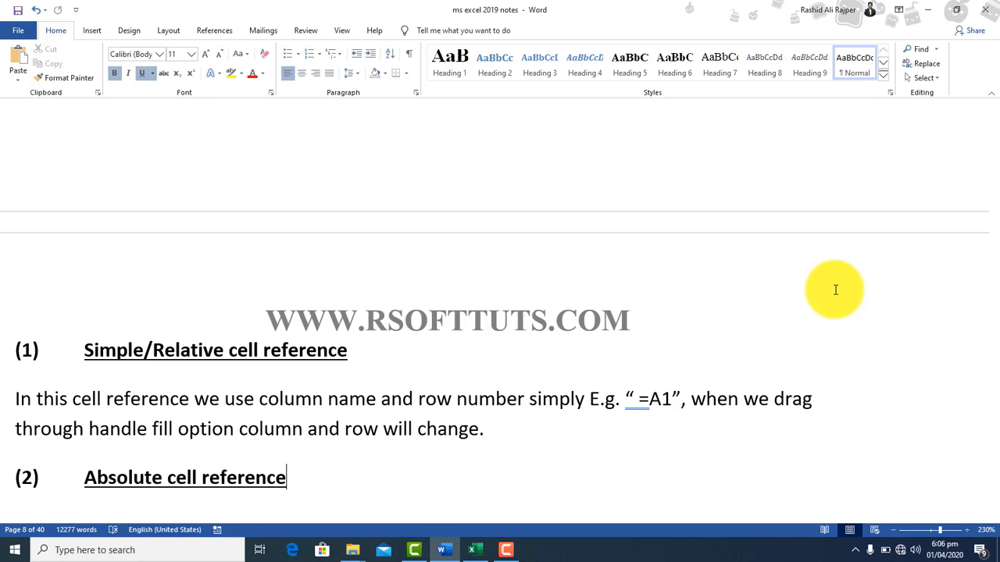
# Step: Switch back to the Excel workbook and add a new worksheet after Sheet2
pyautogui.click(474, 552)
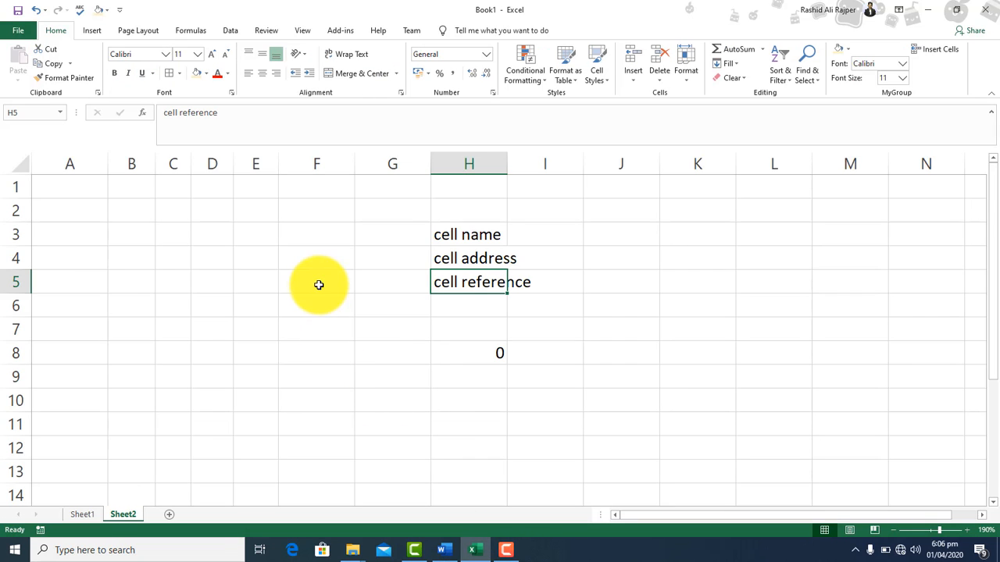
pyautogui.click(97, 275)
pyautogui.click(56, 181)
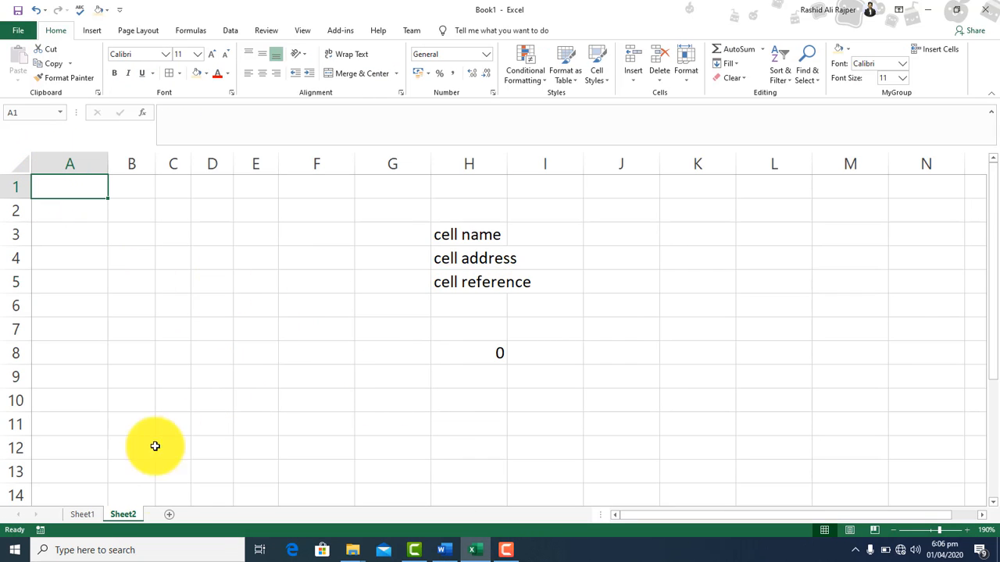
pyautogui.click(169, 515)
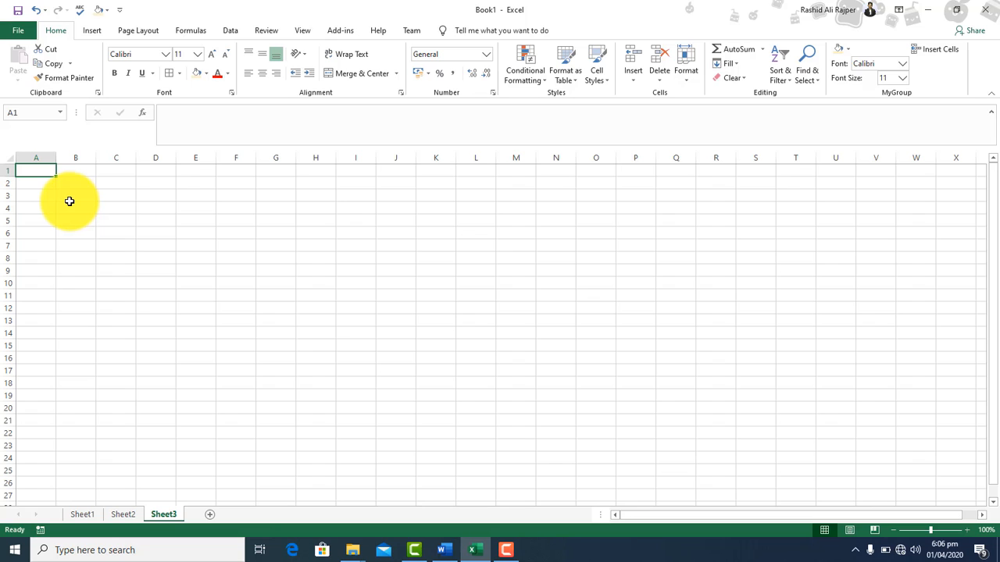
# Step: Enter 2 in cell A2 and fill it down to A17
pyautogui.press('Return')
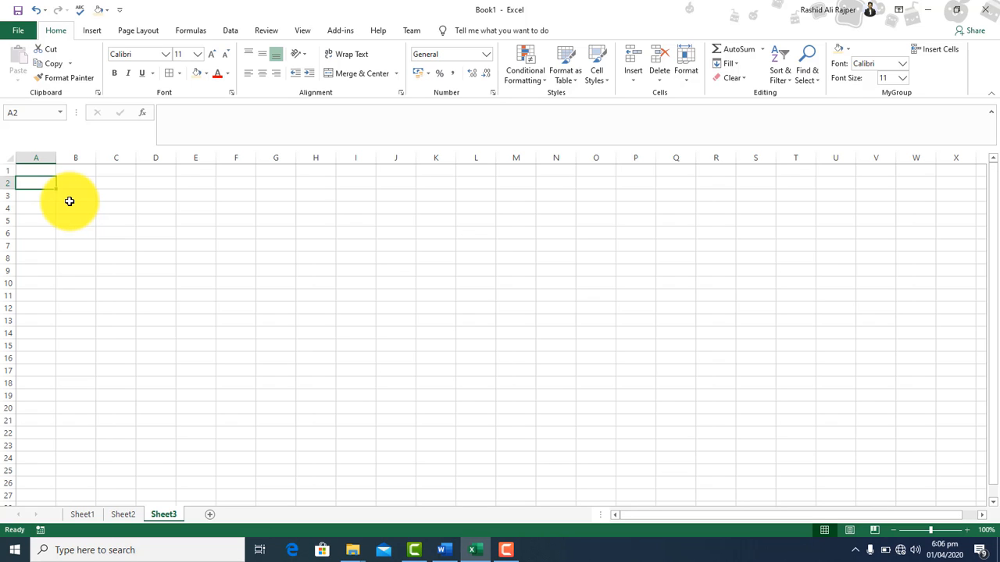
pyautogui.write('2')
pyautogui.press('Return')
pyautogui.click(41, 184)
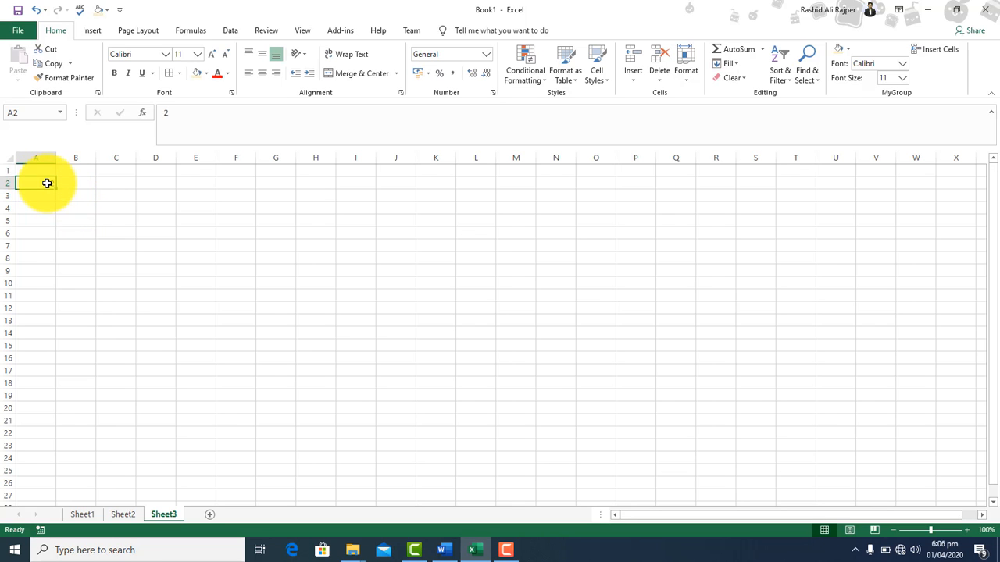
pyautogui.moveTo(56, 189); pyautogui.dragTo(68, 377)
# Step: Enter X in cell B2 and fill it down to B17
pyautogui.click(80, 183)
pyautogui.write('X')
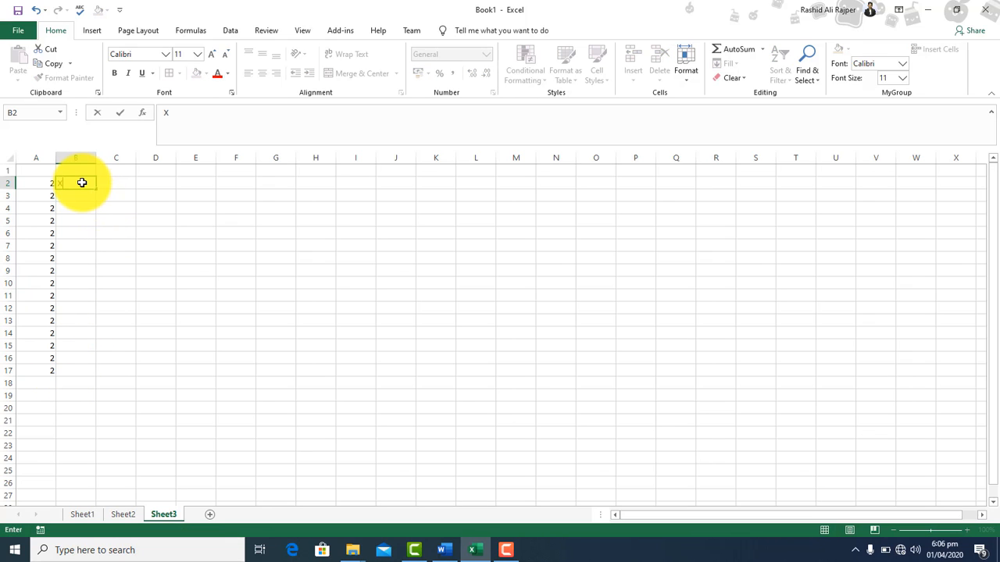
pyautogui.press('Return')
pyautogui.click(83, 171)
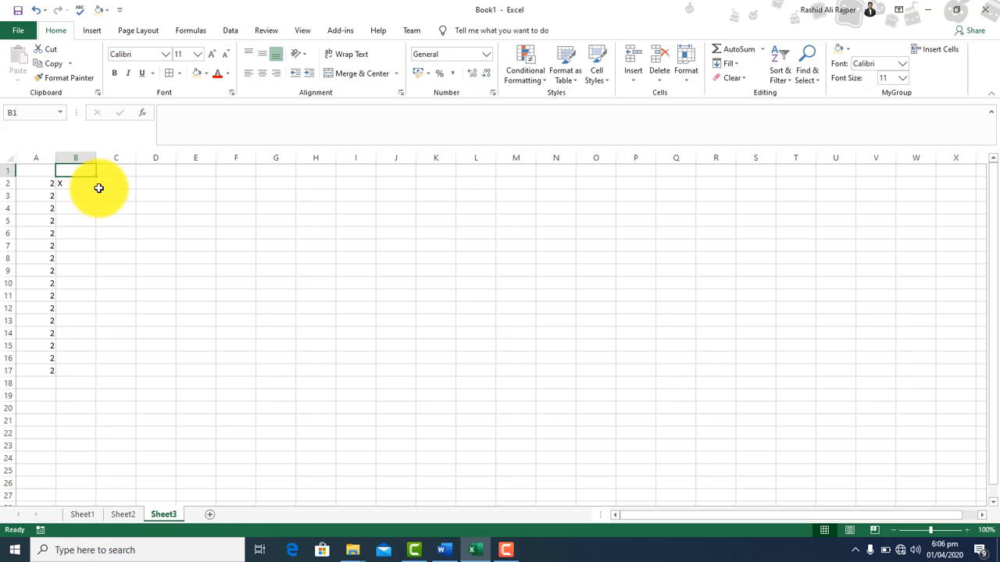
pyautogui.click(83, 186)
pyautogui.doubleClick(96, 190)
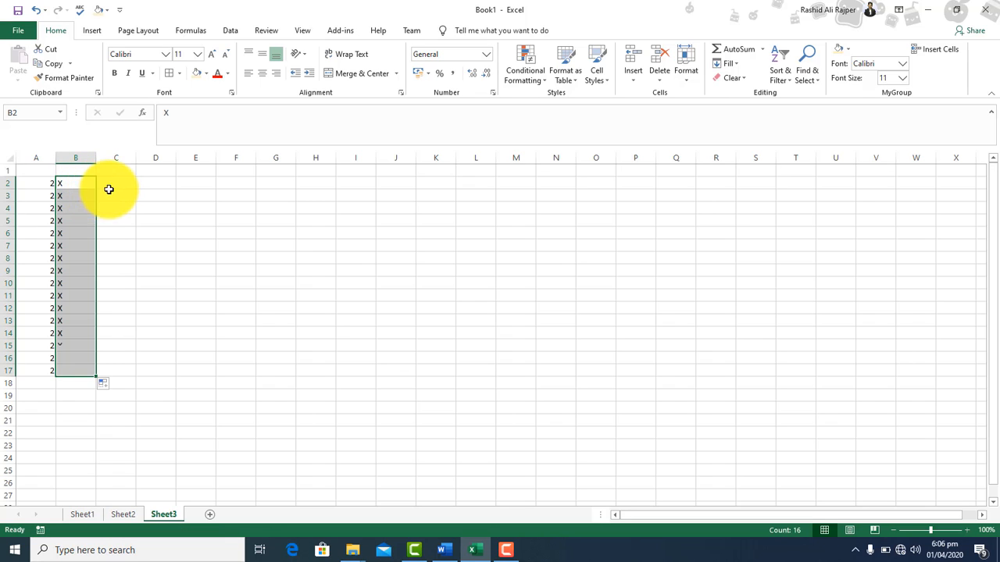
# Step: Enter 1 and 2 in cells C2 and C3 and extend the number series down to C17
pyautogui.click(110, 187)
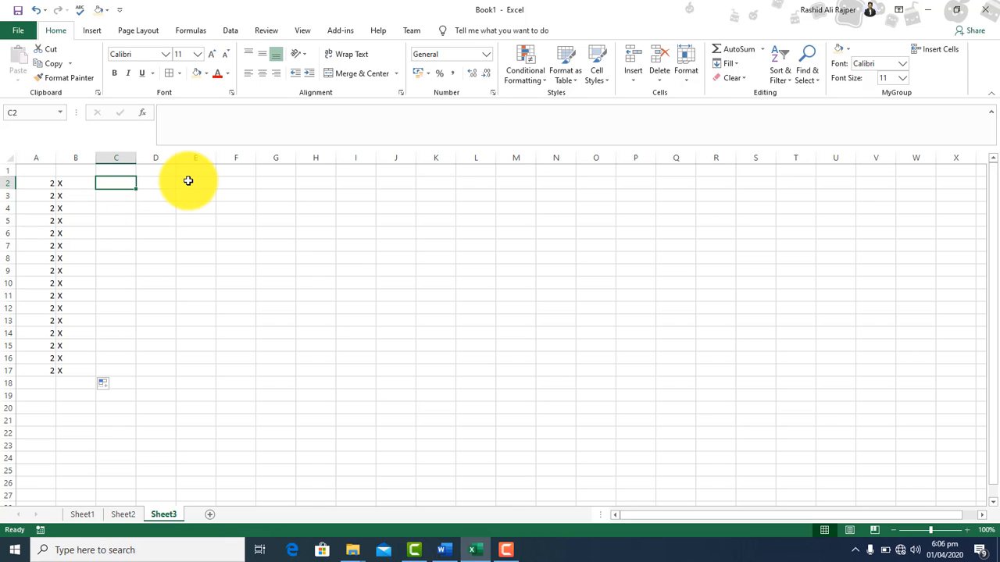
pyautogui.write('1')
pyautogui.press('Return')
pyautogui.write('2')
pyautogui.press('Return')
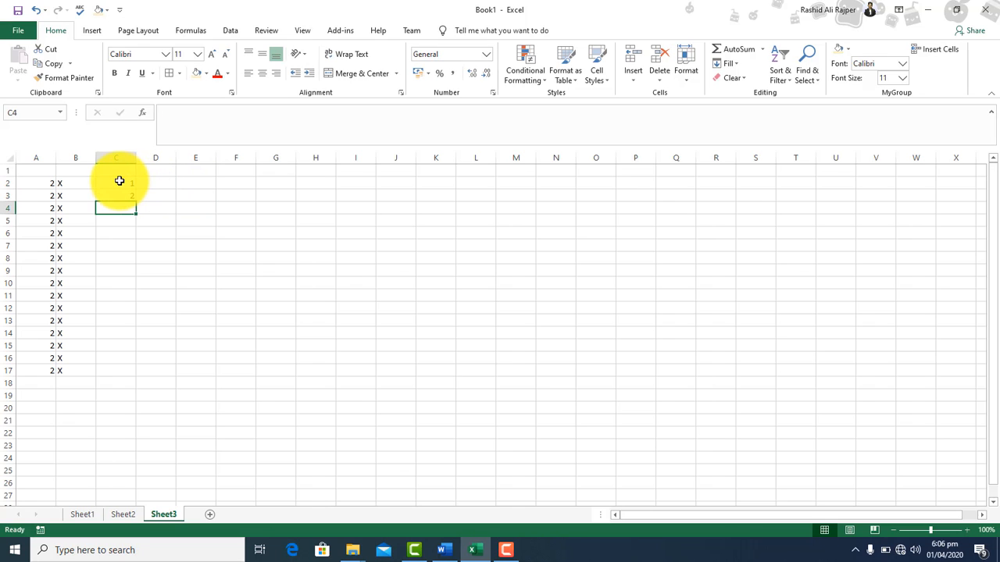
pyautogui.moveTo(119, 181); pyautogui.dragTo(125, 370)
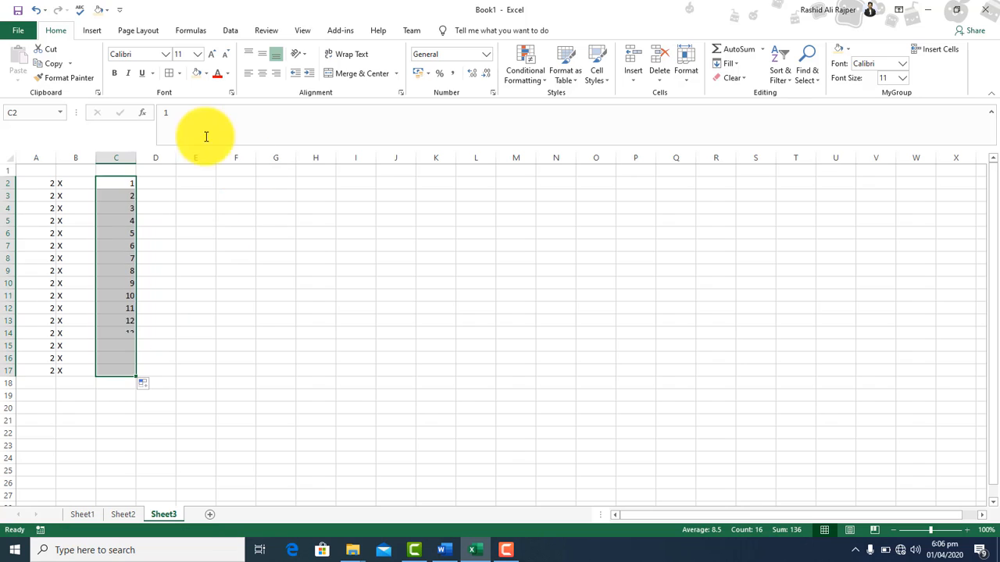
# Step: Enter an equals sign in cell D2 and fill it down to D17
pyautogui.click(158, 182)
pyautogui.write('=')
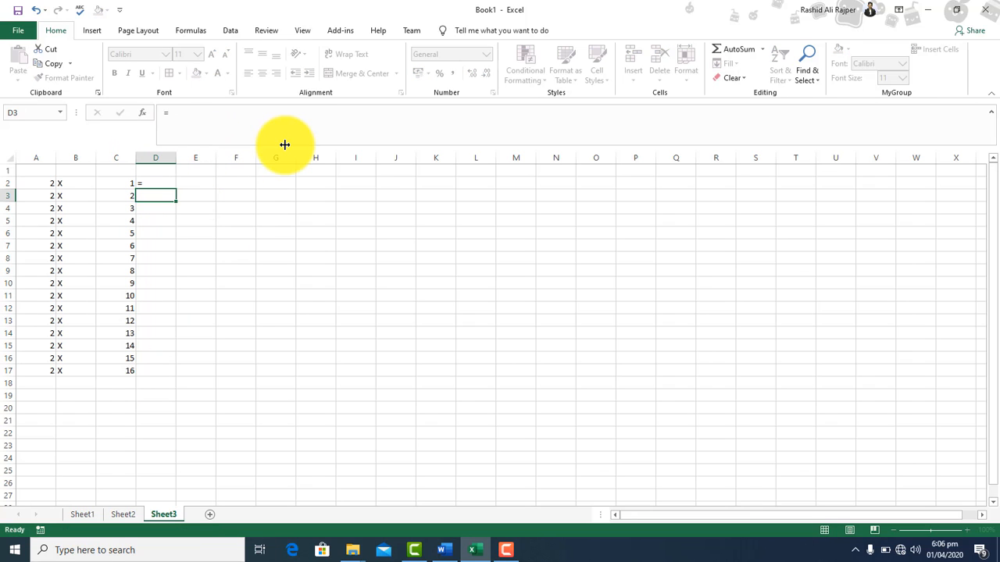
pyautogui.click(162, 183)
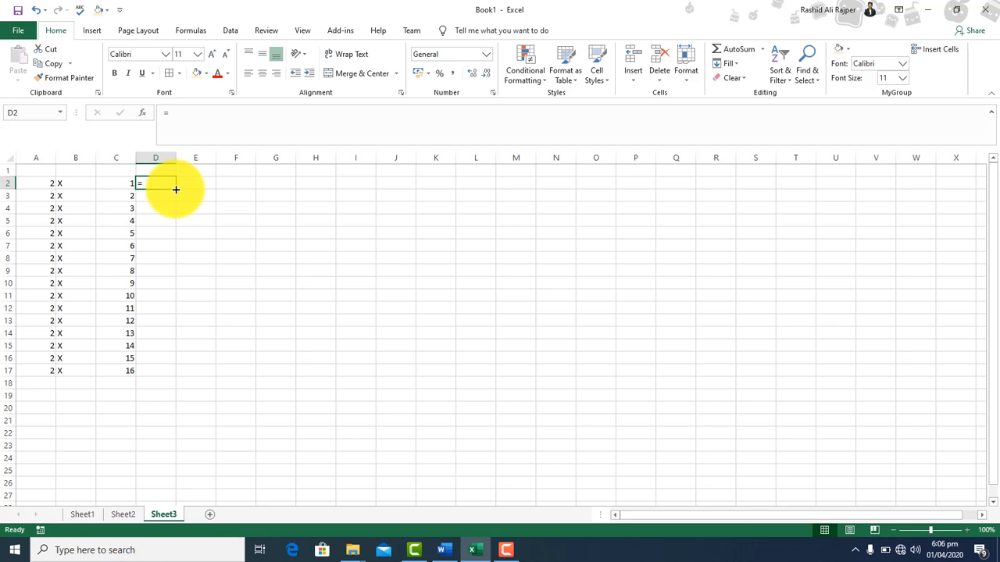
pyautogui.doubleClick(176, 189)
pyautogui.click(234, 270)
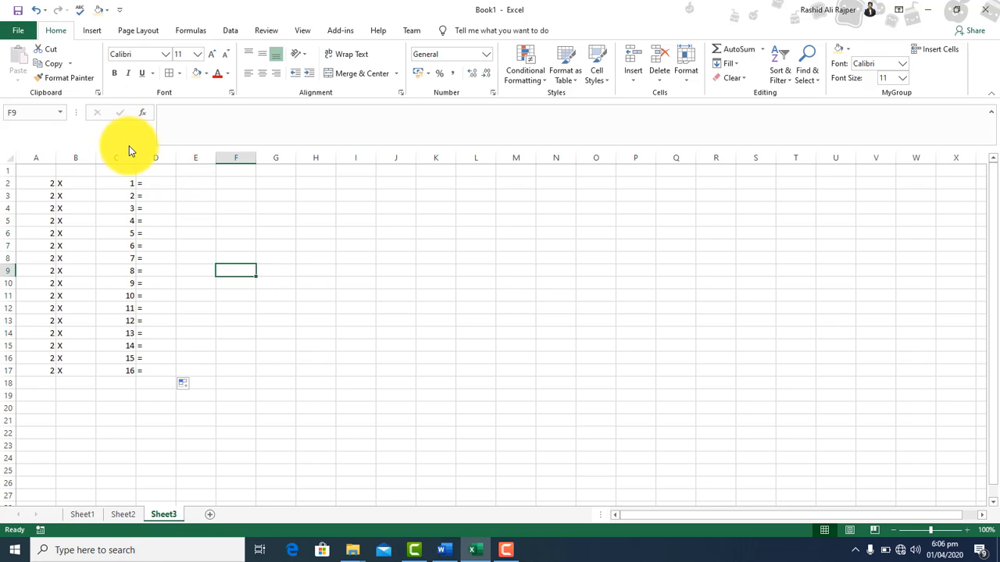
# Step: Narrow columns B and C, and highlight the numbers being multiplied in columns A and C
pyautogui.moveTo(135, 157); pyautogui.dragTo(83, 157)
pyautogui.moveTo(27, 185); pyautogui.dragTo(50, 336)
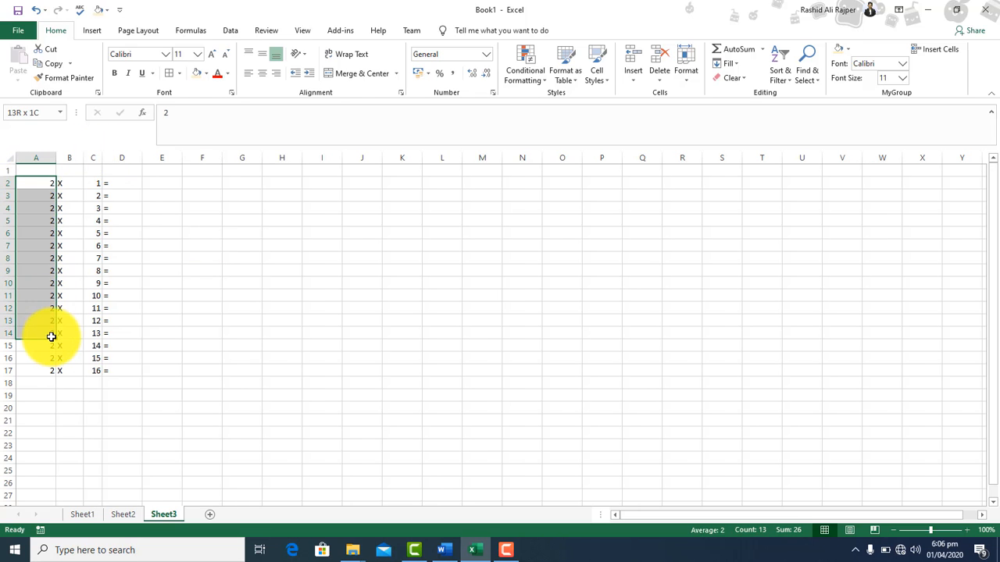
pyautogui.moveTo(86, 182); pyautogui.dragTo(94, 358)
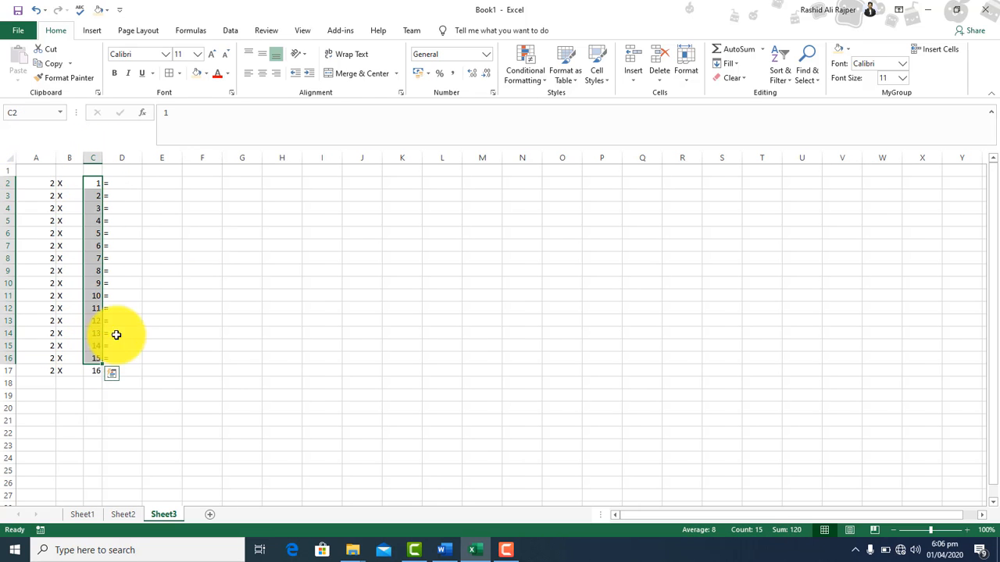
# Step: Enter the formula =2*1 in cell E2
pyautogui.click(163, 186)
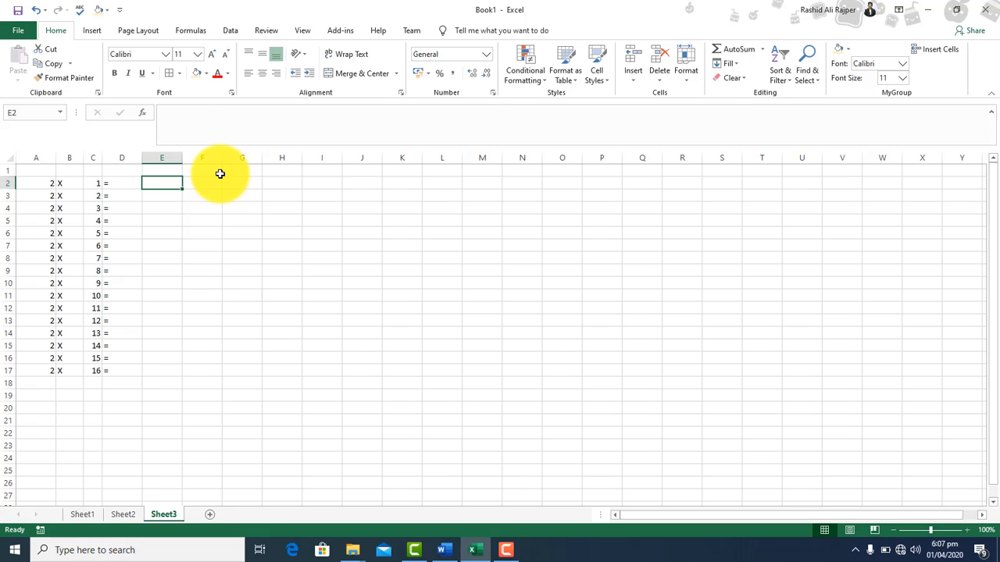
pyautogui.write('=')
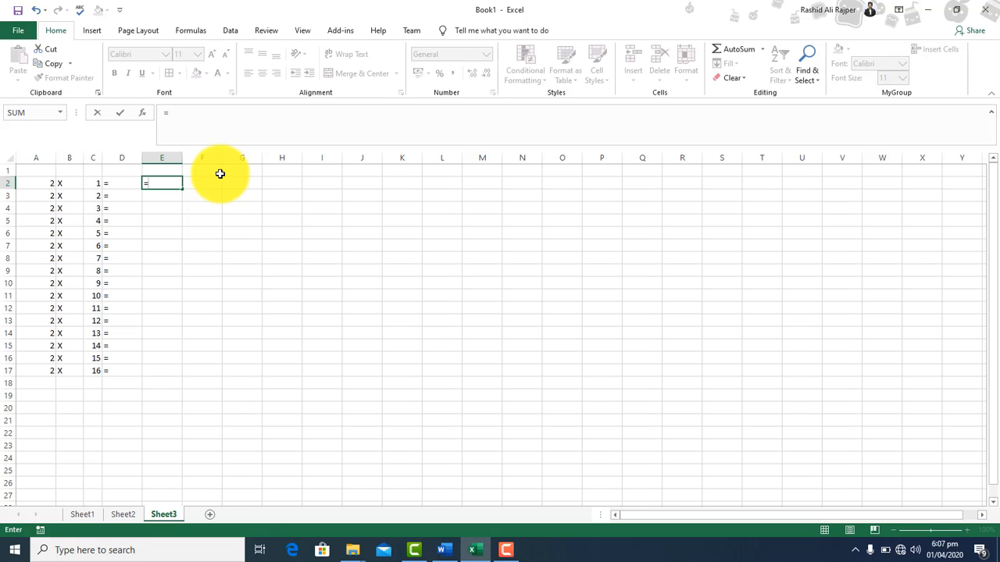
pyautogui.write('2*1')
pyautogui.press('Return')
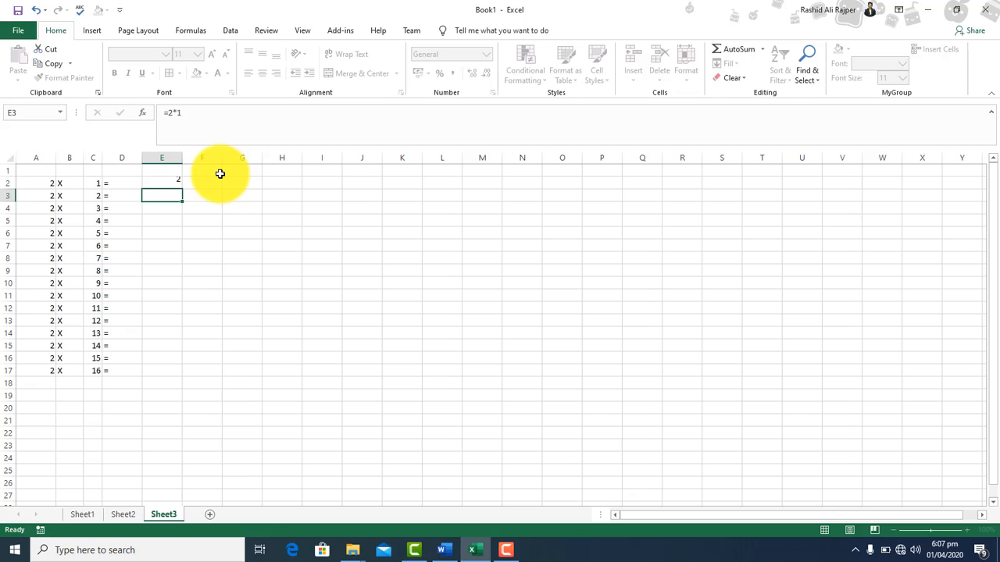
# Step: Enter the formula =2*2 in cell E3, and clear the constant-number formulas from cells E2 and E3
pyautogui.write('=2*2')
pyautogui.press('Return')
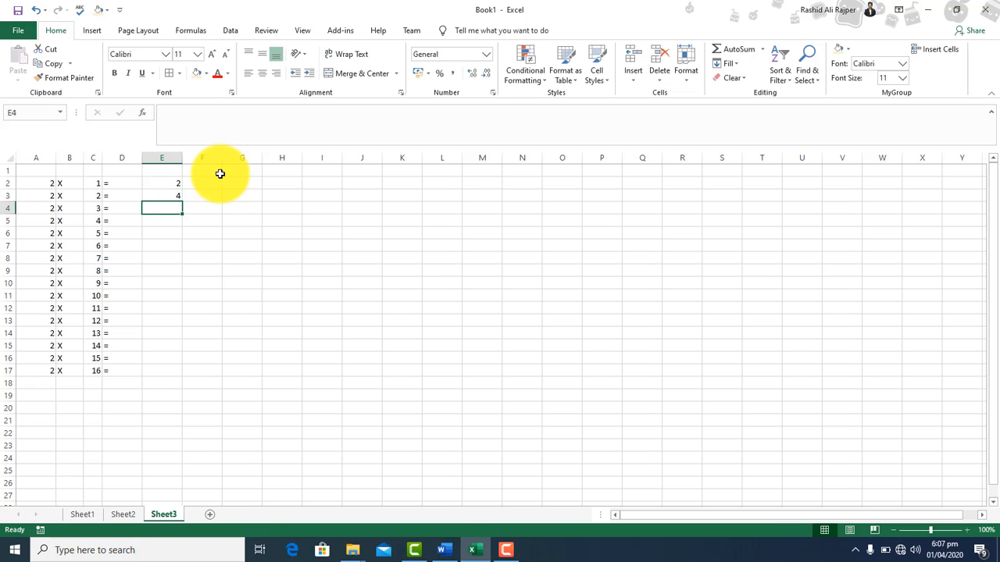
pyautogui.press('Up')
pyautogui.press('Up')
pyautogui.hotkey('shift', 'Down')
pyautogui.press('BackSpace')
pyautogui.press('Up')
pyautogui.press('Down')
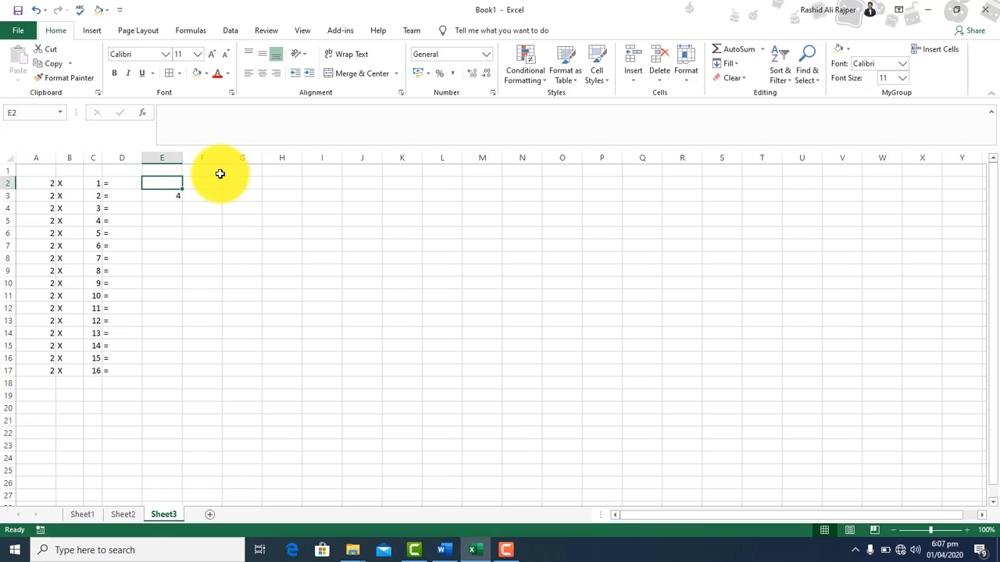
pyautogui.press('Down')
pyautogui.press('BackSpace')
# Step: Enter the formula =A2*C2 in cell E2 to multiply by cell reference
pyautogui.press('Up')
pyautogui.write('=a1')
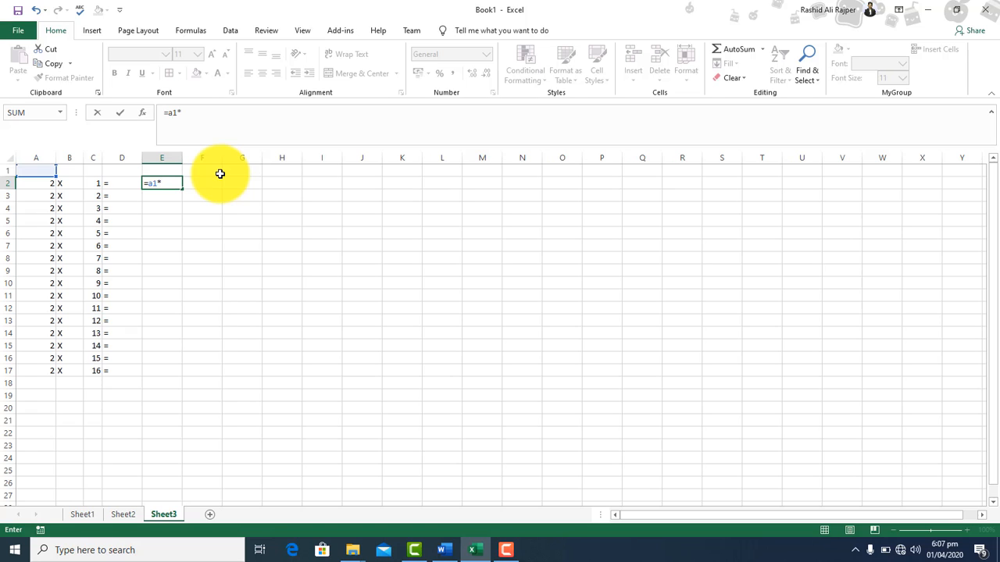
pyautogui.write('*')
pyautogui.press('BackSpace')
pyautogui.press('BackSpace')
pyautogui.write('2')
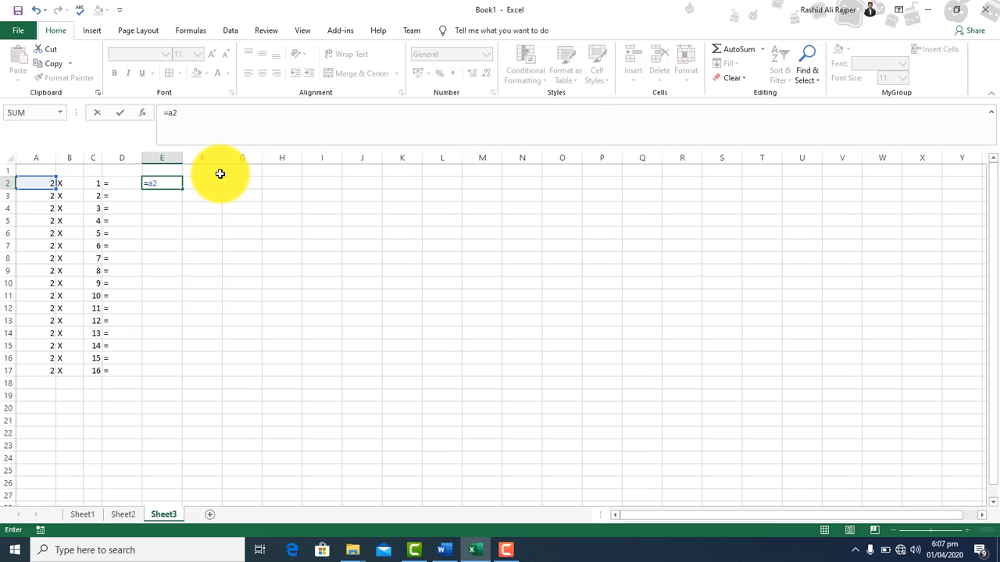
pyautogui.write('*c2')
pyautogui.press('Return')
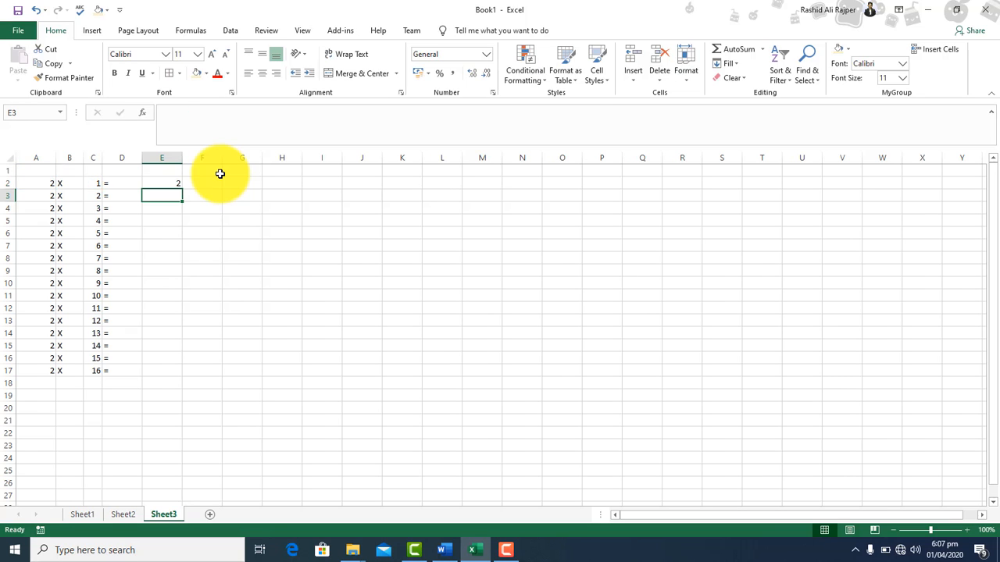
# Step: Fill the formula in cell E2 down to E17
pyautogui.click(173, 183)
pyautogui.moveTo(181, 188); pyautogui.dragTo(168, 376)
pyautogui.click(353, 281)
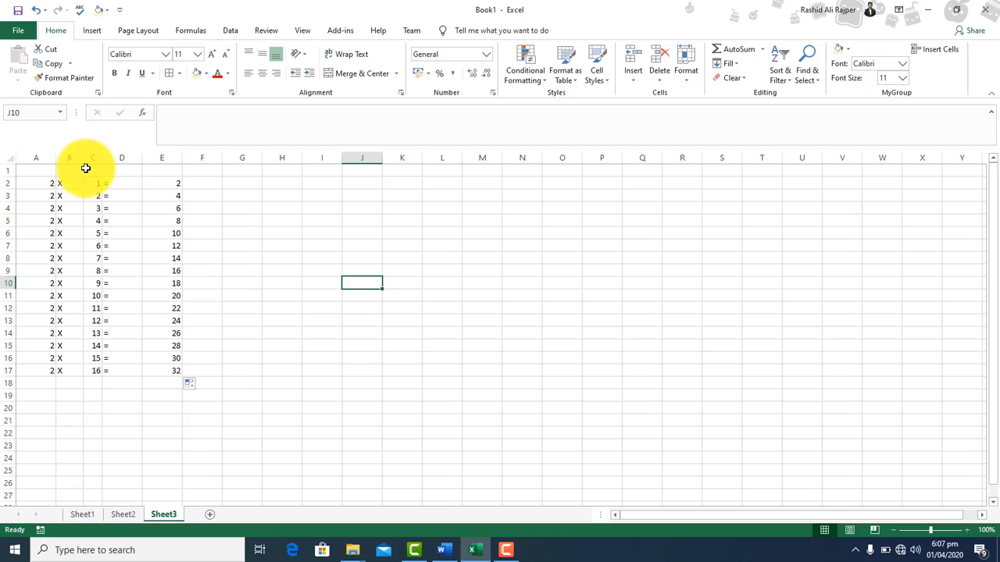
# Step: Merge and center cells A1:E1 above the table and enter 2 there as a bold heading
pyautogui.moveTo(40, 169); pyautogui.dragTo(169, 170)
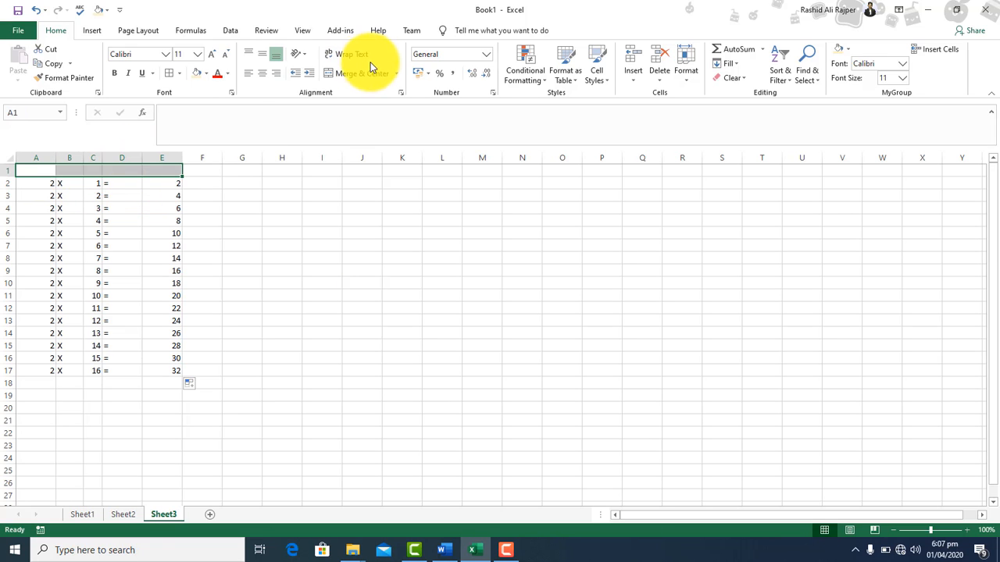
pyautogui.click(371, 72)
pyautogui.write('2')
pyautogui.press('Return')
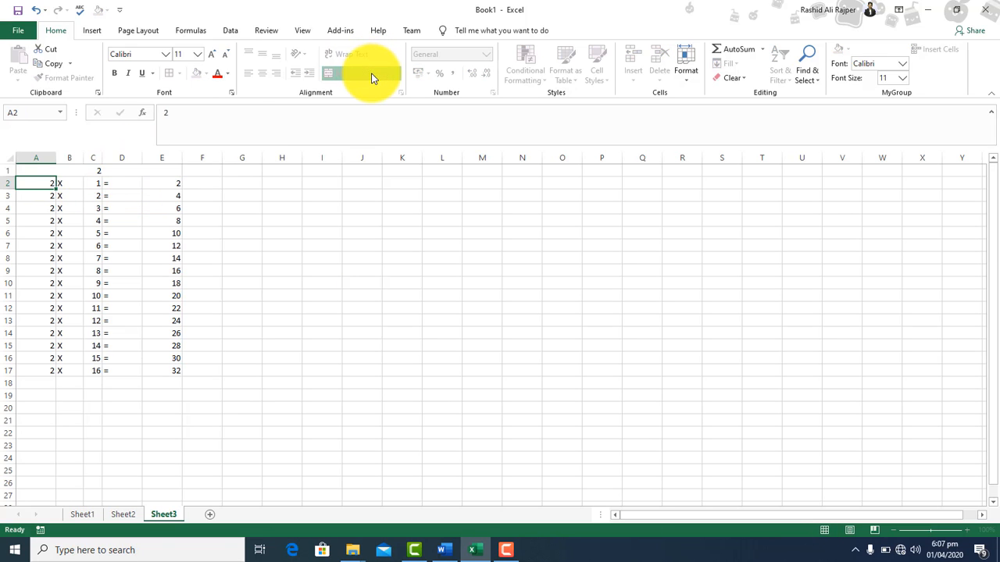
pyautogui.press('Up')
pyautogui.hotkey('ctrl', 'b')
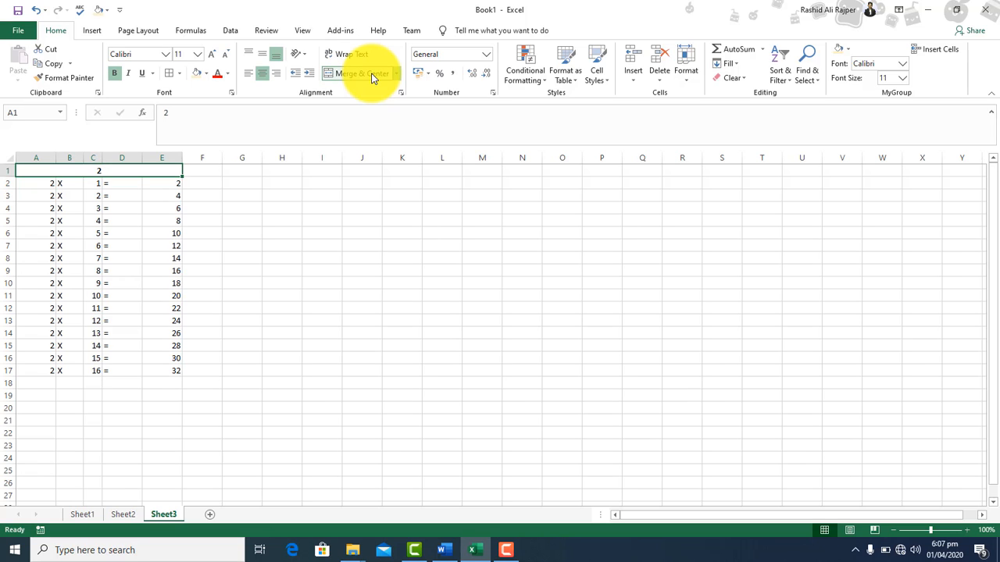
# Step: Change the merged heading in row 1 to 3
pyautogui.press('Down')
pyautogui.press('Up')
pyautogui.write('3')
pyautogui.press('Return')
# Step: Enter 3 in cell A2 and fill it down to A17
pyautogui.write('3')
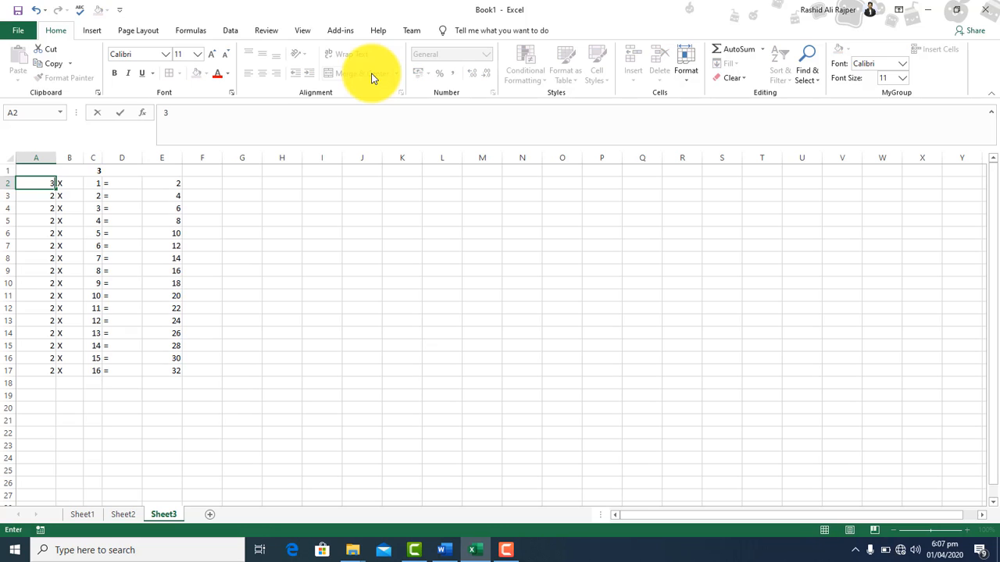
pyautogui.click(40, 217)
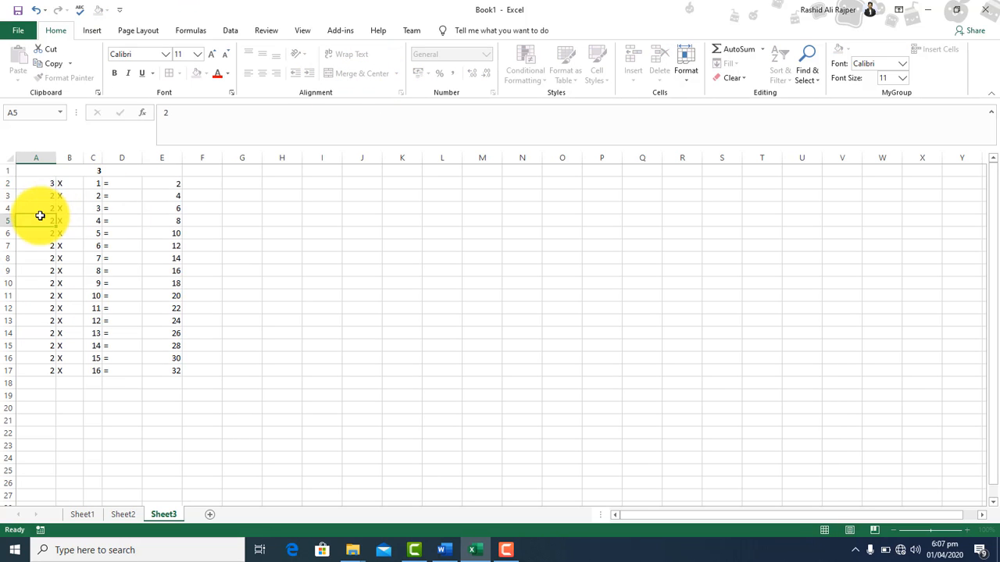
pyautogui.click(39, 183)
pyautogui.moveTo(56, 189); pyautogui.dragTo(36, 374)
pyautogui.click(265, 344)
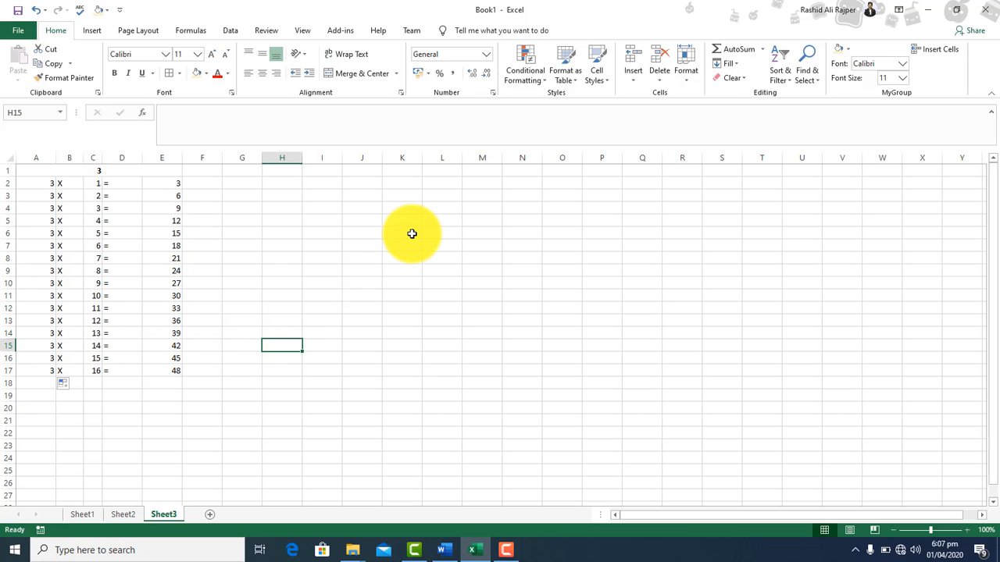
# Step: Examine the formulas in cells E2 to E4 to compare their row references
pyautogui.click(161, 185)
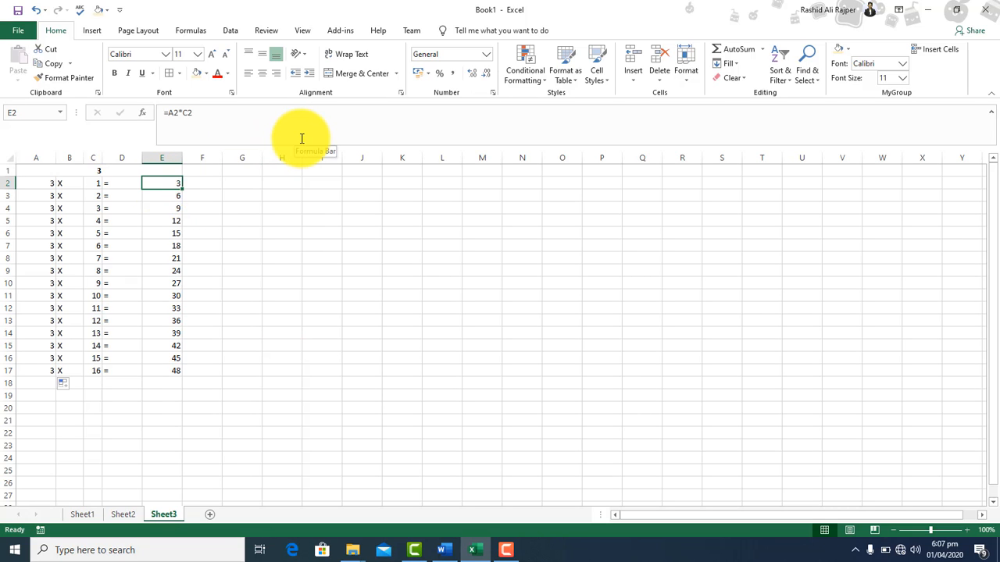
pyautogui.press('Down')
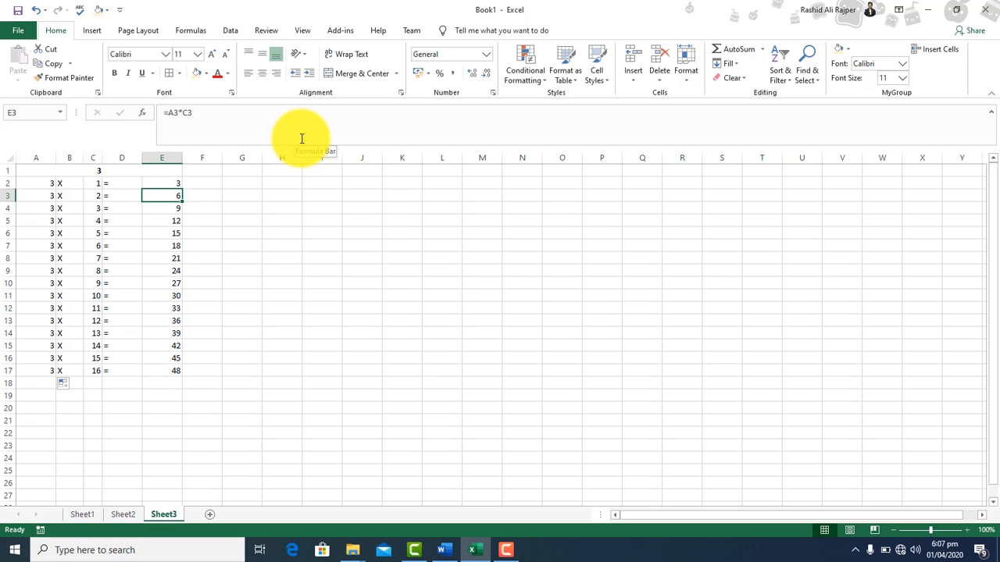
pyautogui.press('Down')
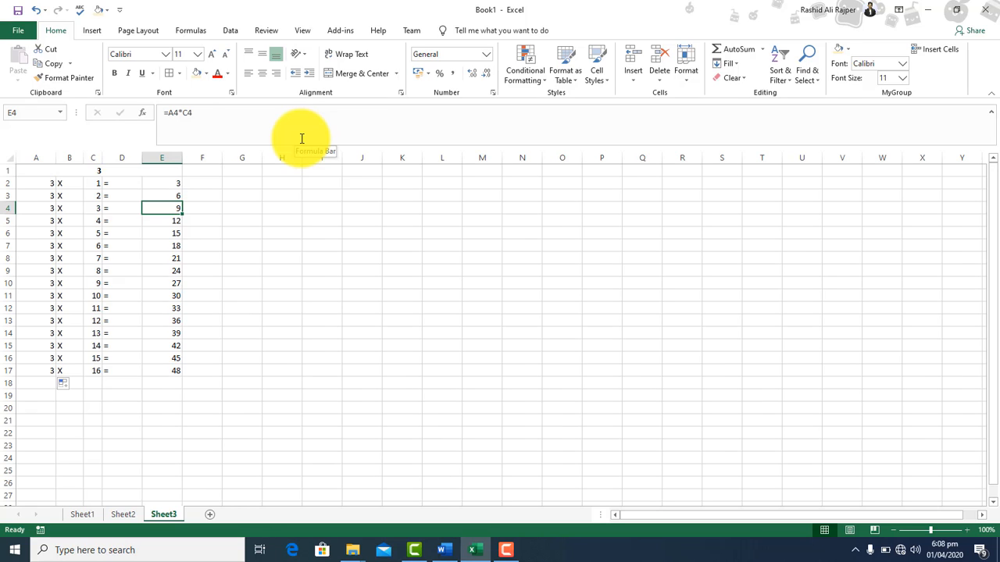
pyautogui.press('Up')
pyautogui.press('Up')
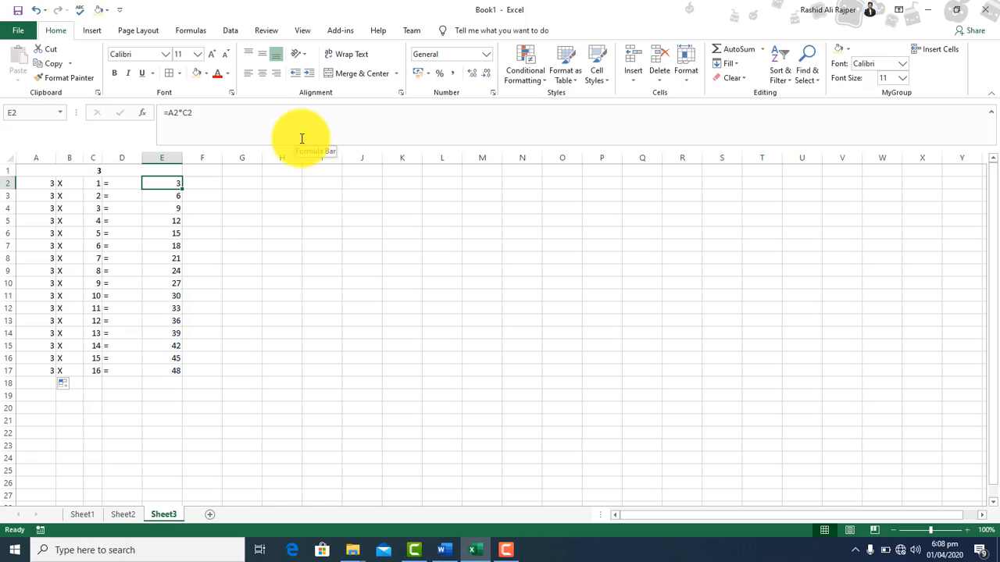
# Step: Add a new sheet and enter the headings sno, item, rate, qty and total in cells A2 to E2
pyautogui.click(213, 514)
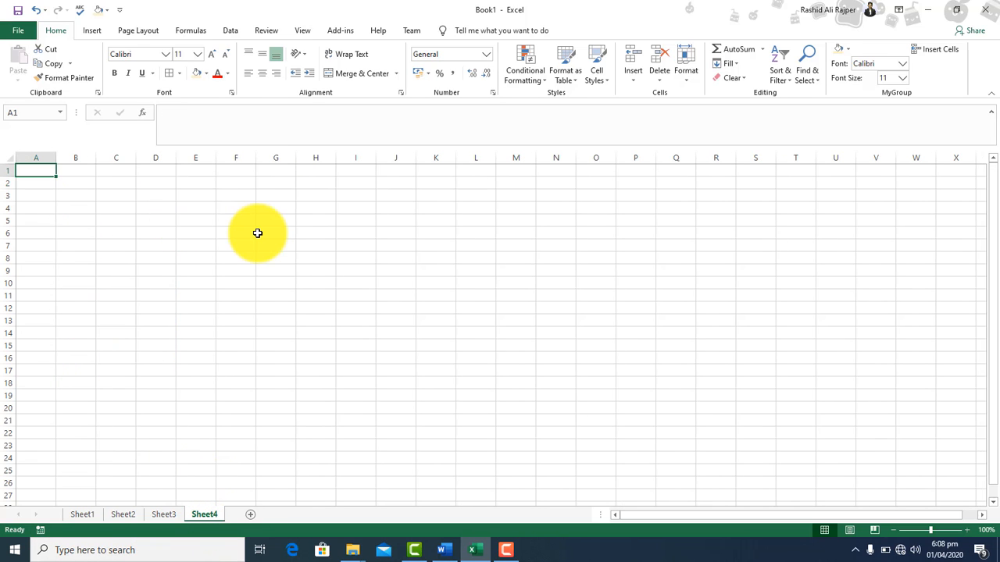
pyautogui.press('Down')
pyautogui.write('sno')
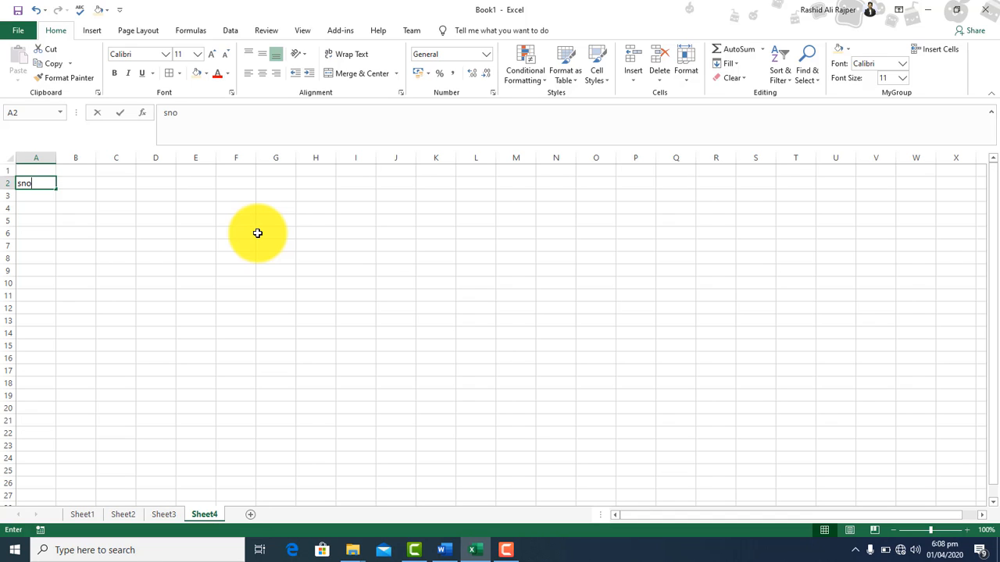
pyautogui.press('Return')
pyautogui.press('Up')
pyautogui.press('Right')
pyautogui.write('item')
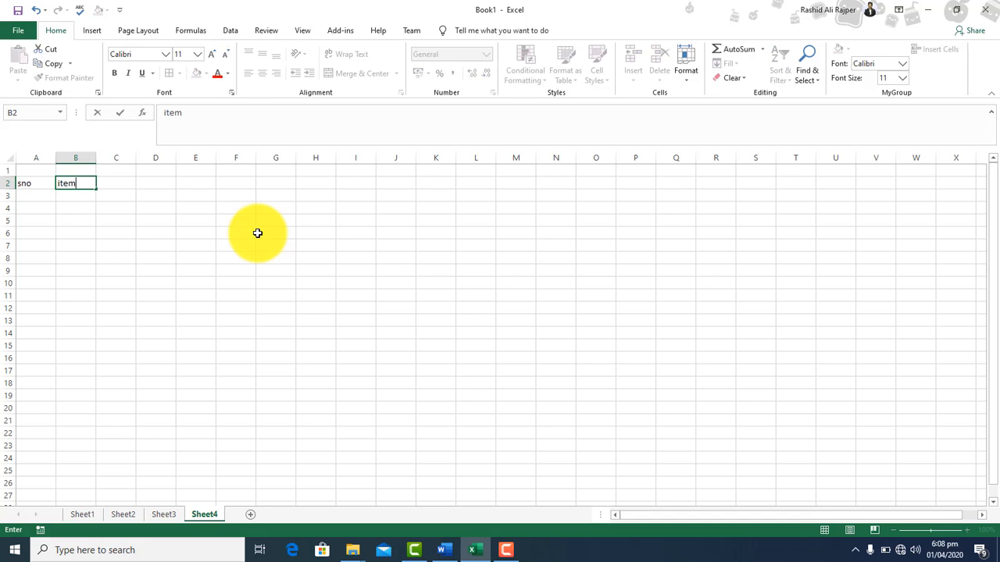
pyautogui.press('Tab')
pyautogui.write('rate')
pyautogui.press('Tab')
pyautogui.write('qty')
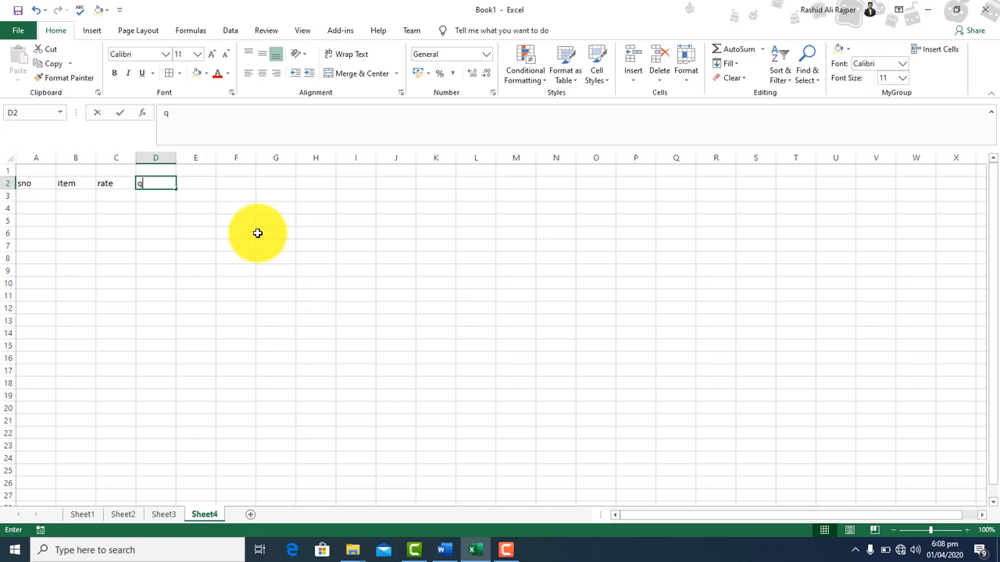
pyautogui.press('Tab')
pyautogui.write('total')
pyautogui.press('Return')
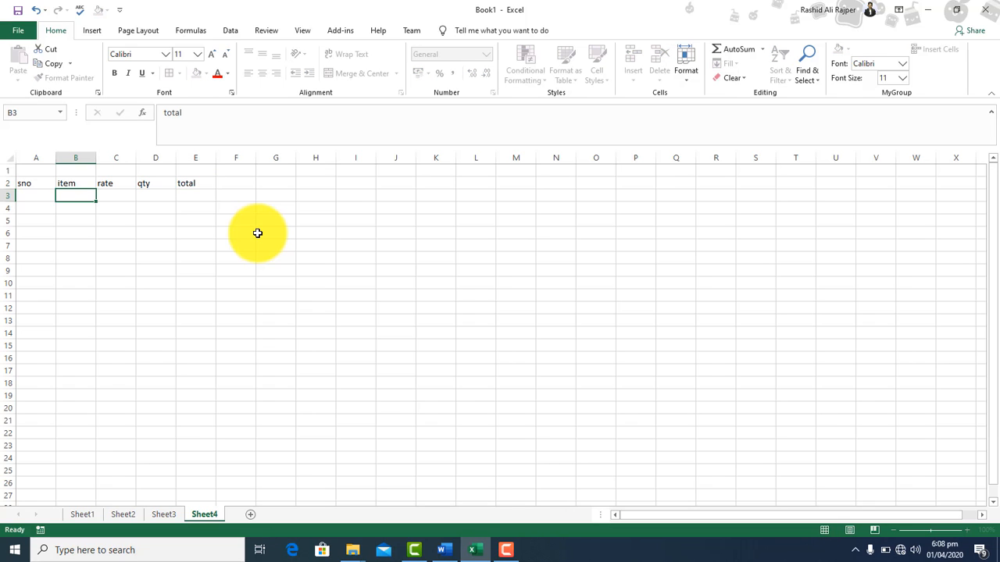
# Step: Enter 1 and 2 in cells A3 and A4 and extend the serial number series down to A15
pyautogui.press('Left')
pyautogui.write('1')
pyautogui.press('Return')
pyautogui.write('2')
pyautogui.press('Up')
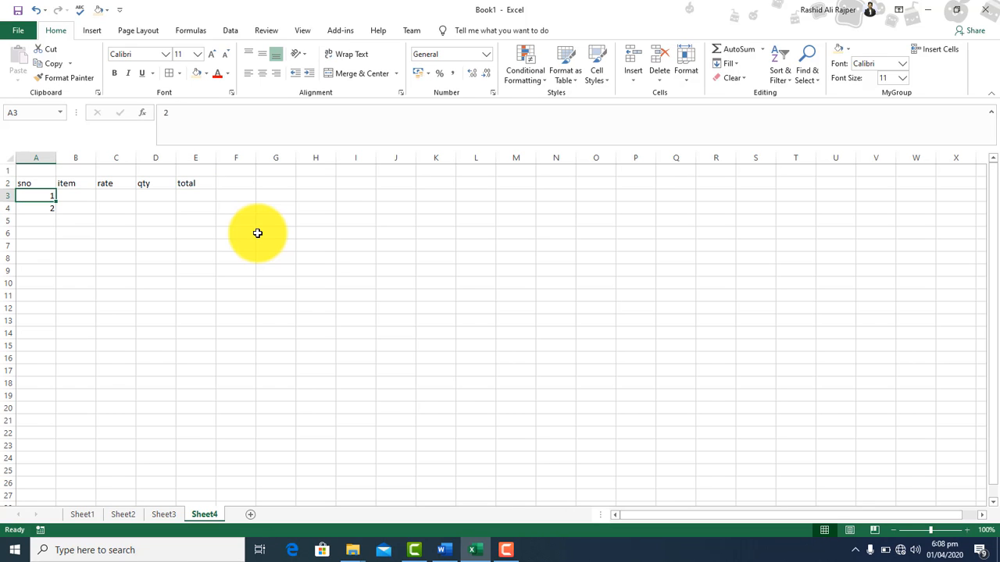
pyautogui.press('Up')
pyautogui.press('Down')
pyautogui.hotkey('shift', 'Down')
pyautogui.moveTo(56, 214); pyautogui.dragTo(49, 351)
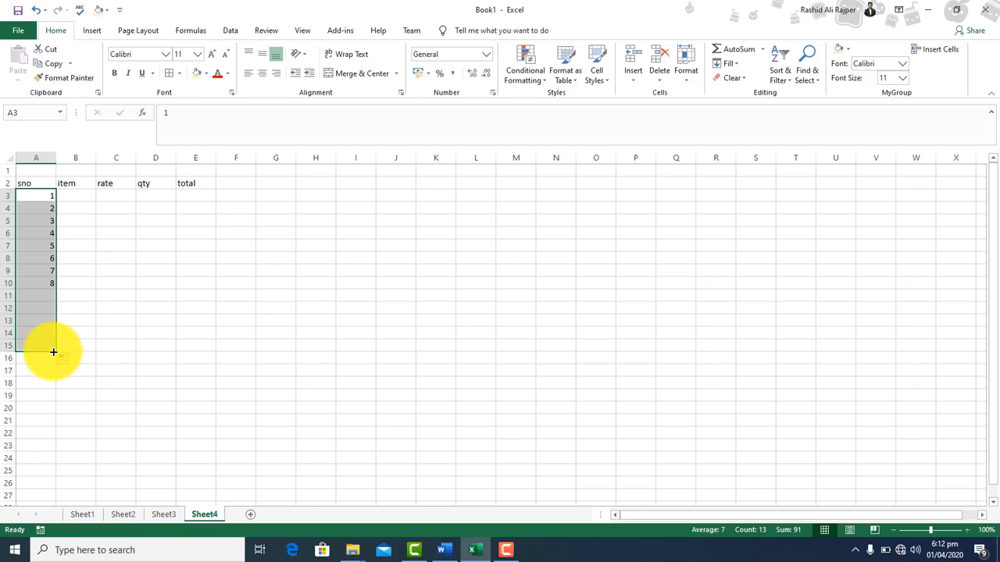
pyautogui.moveTo(49, 351); pyautogui.dragTo(50, 358)
# Step: Enter the items pens, cakes, pencils, eraser and tofees in cells B3 to B7
pyautogui.click(77, 196)
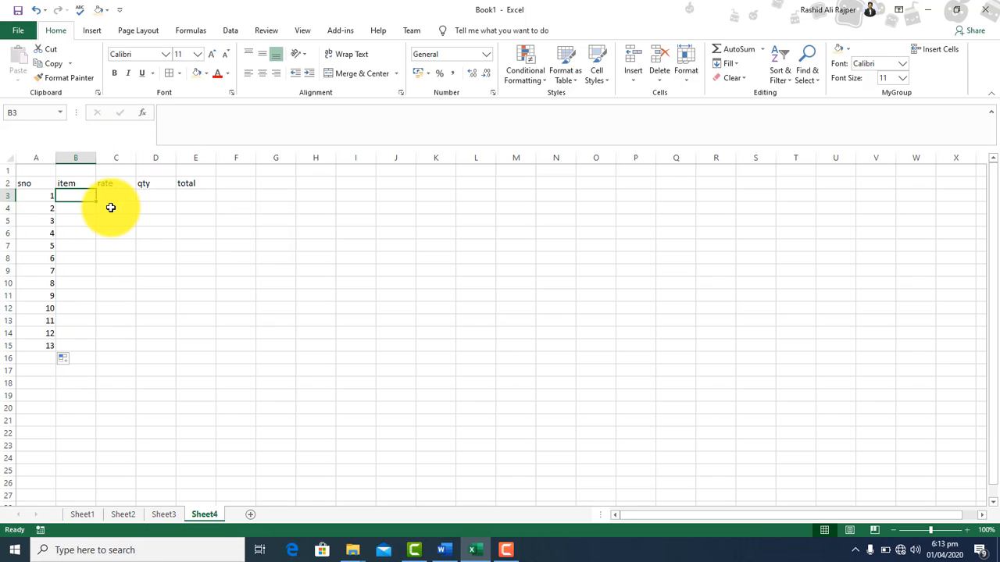
pyautogui.write('pens')
pyautogui.press('Return')
pyautogui.write('cakes')
pyautogui.press('Return')
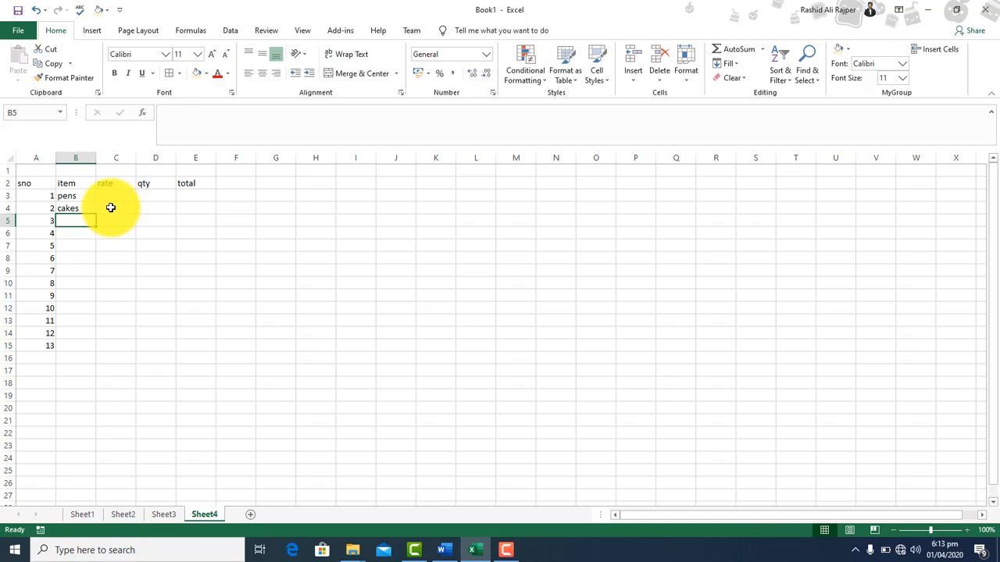
pyautogui.write('pencils')
pyautogui.press('Return')
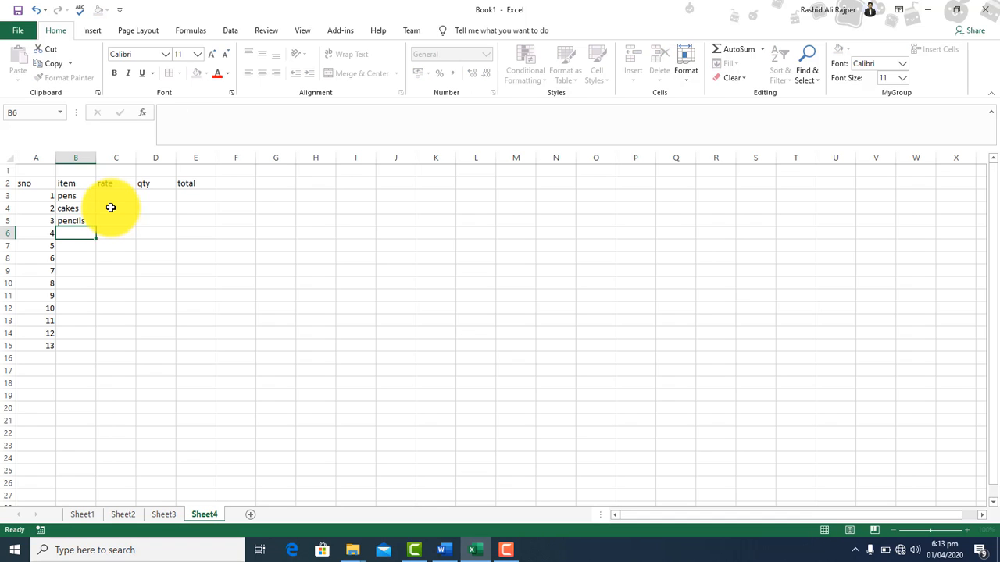
pyautogui.write('eraser')
pyautogui.press('Return')
pyautogui.write('tf')
pyautogui.press('BackSpace')
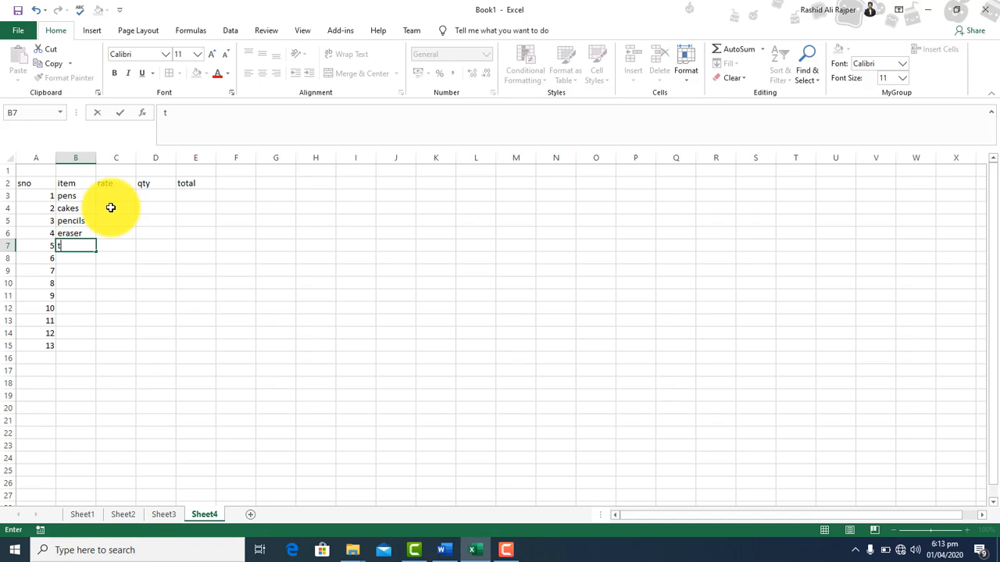
pyautogui.write('offee')
pyautogui.press('Return')
# Step: Repeat the five item names down the item column to B15
pyautogui.moveTo(80, 192); pyautogui.dragTo(87, 243)
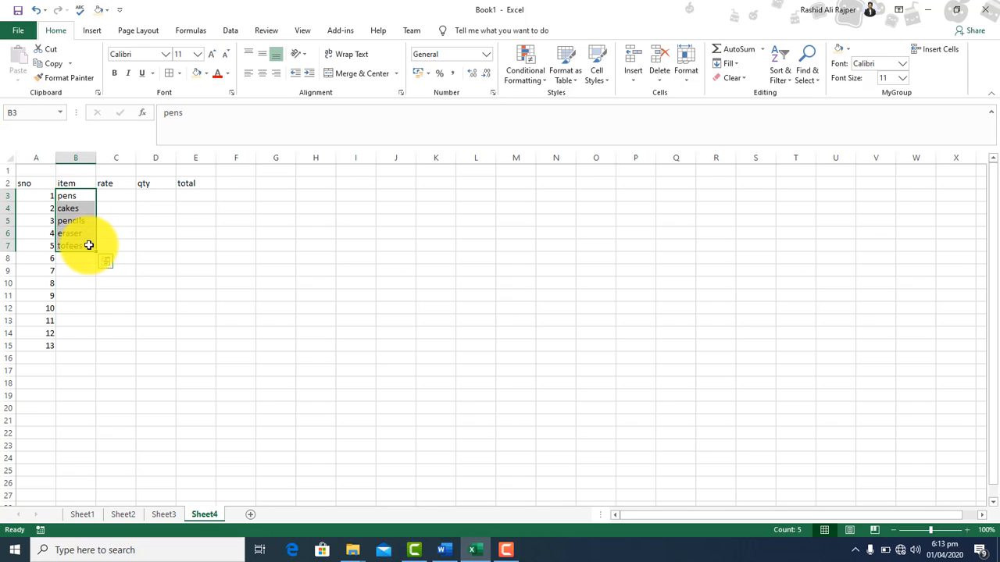
pyautogui.doubleClick(95, 251)
pyautogui.click(210, 319)
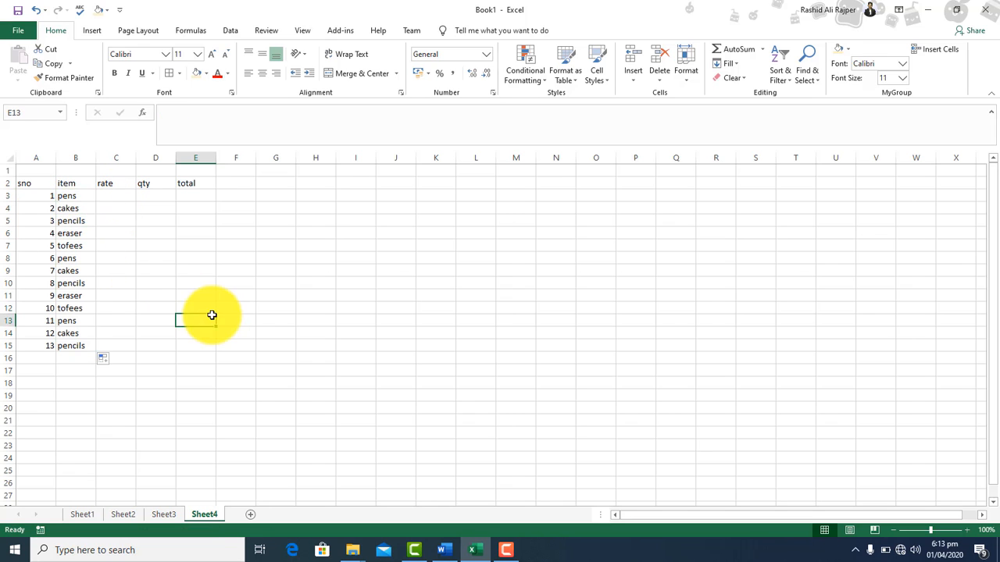
# Step: Make the column headings in A2:E2 bold
pyautogui.click(117, 195)
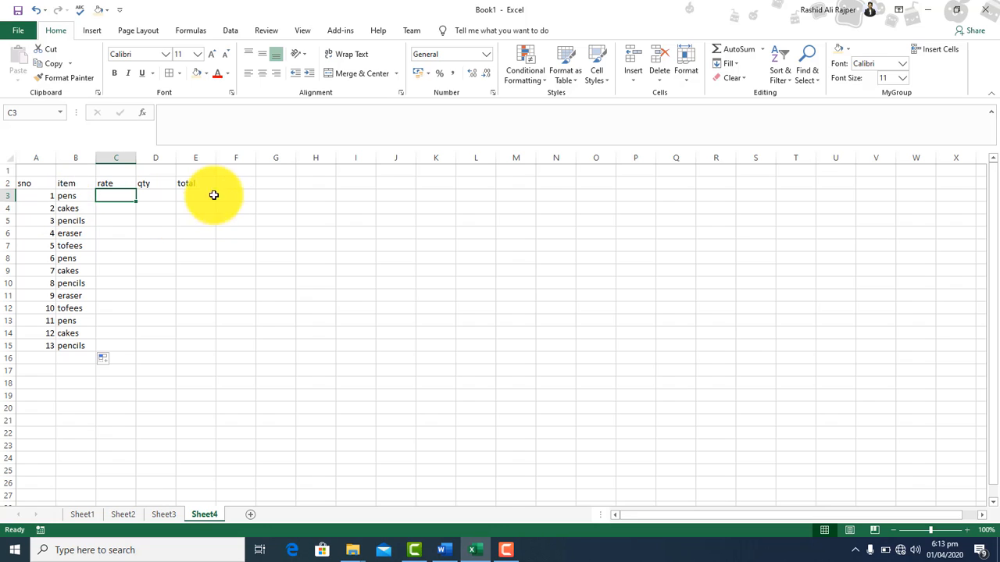
pyautogui.moveTo(189, 183); pyautogui.dragTo(20, 182)
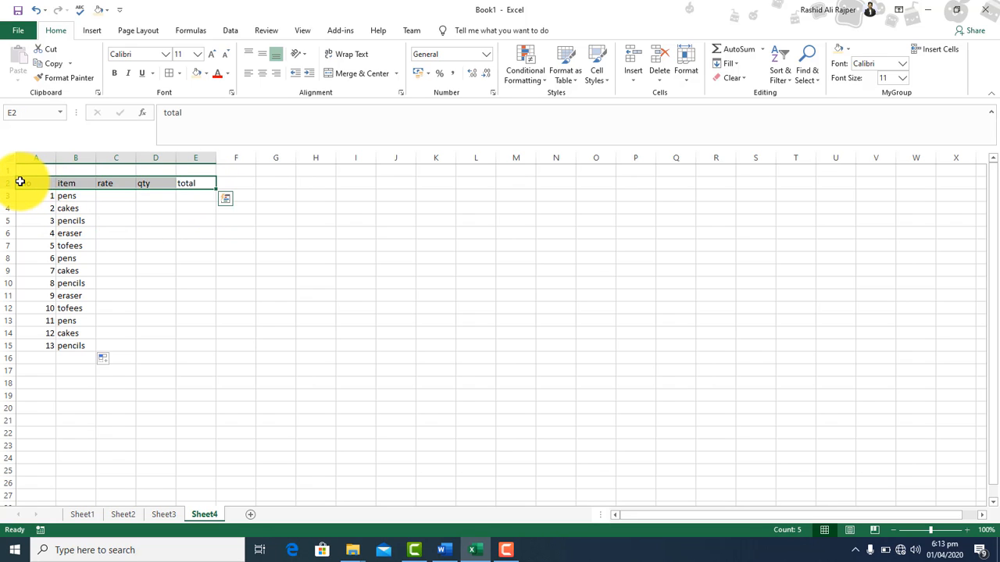
pyautogui.hotkey('ctrl', 'b')
pyautogui.click(233, 317)
# Step: Enter the rates 10, 5, 2, 3 and 4 in cells C3 to C7
pyautogui.click(160, 231)
pyautogui.click(123, 197)
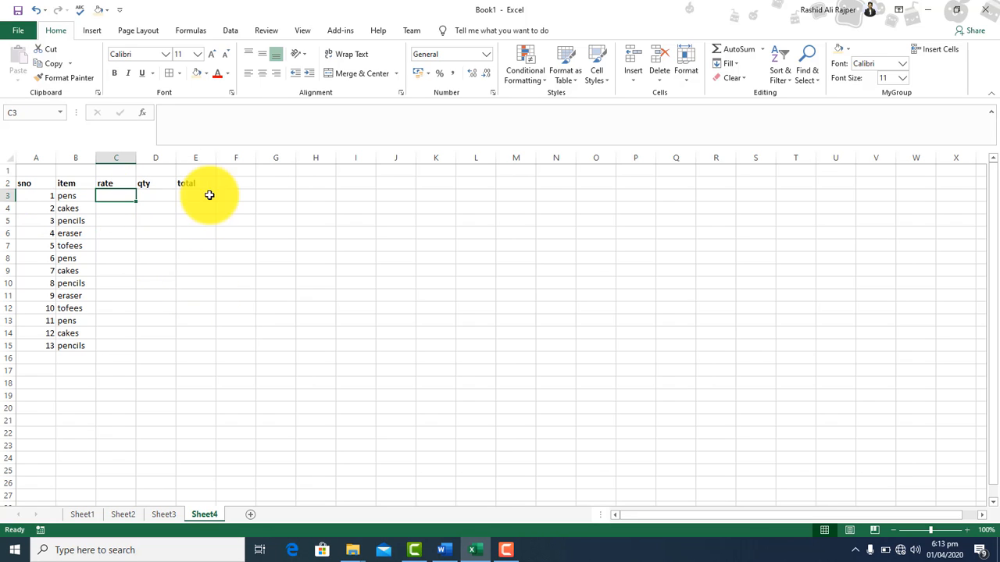
pyautogui.write('10')
pyautogui.press('Return')
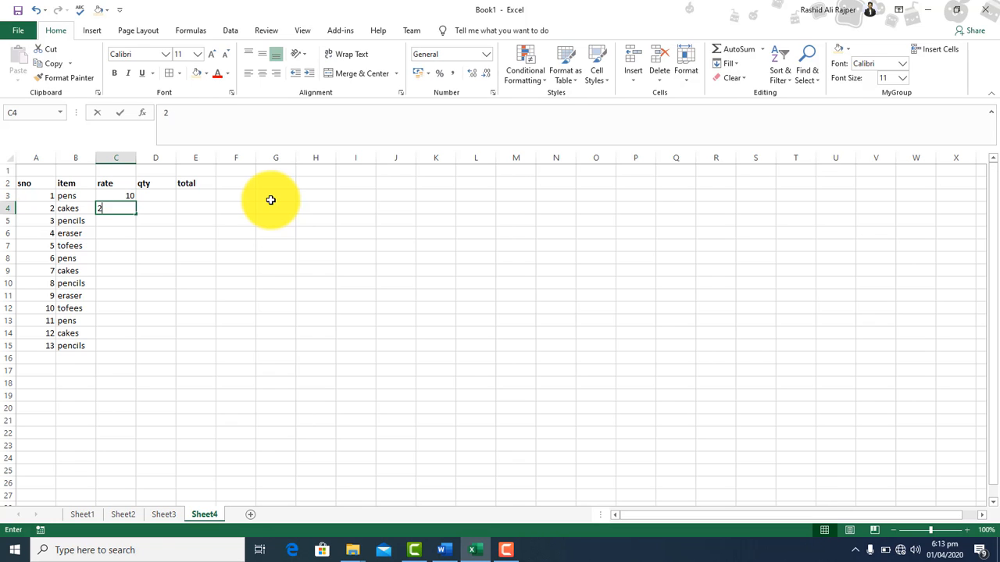
pyautogui.write('5')
pyautogui.press('Return')
pyautogui.write('2')
pyautogui.press('Return')
pyautogui.write('3')
pyautogui.press('Return')
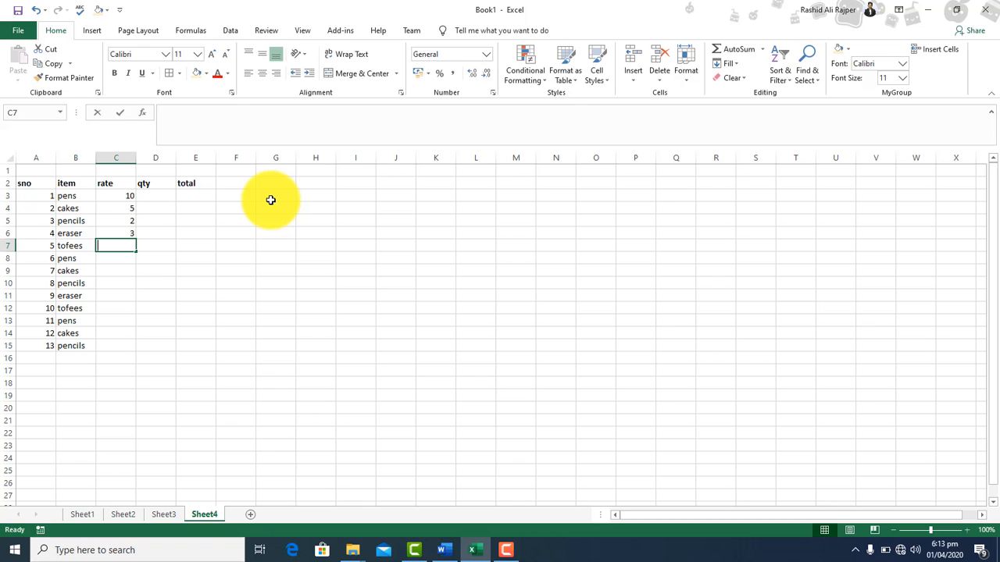
pyautogui.write('56')
pyautogui.press('Return')
pyautogui.press('Up')
pyautogui.write('4')
pyautogui.press('Return')
# Step: Continue the rate column with 2, 3, 59 and 23 in cells C8 to C11
pyautogui.write('2')
pyautogui.press('Return')
pyautogui.write('3')
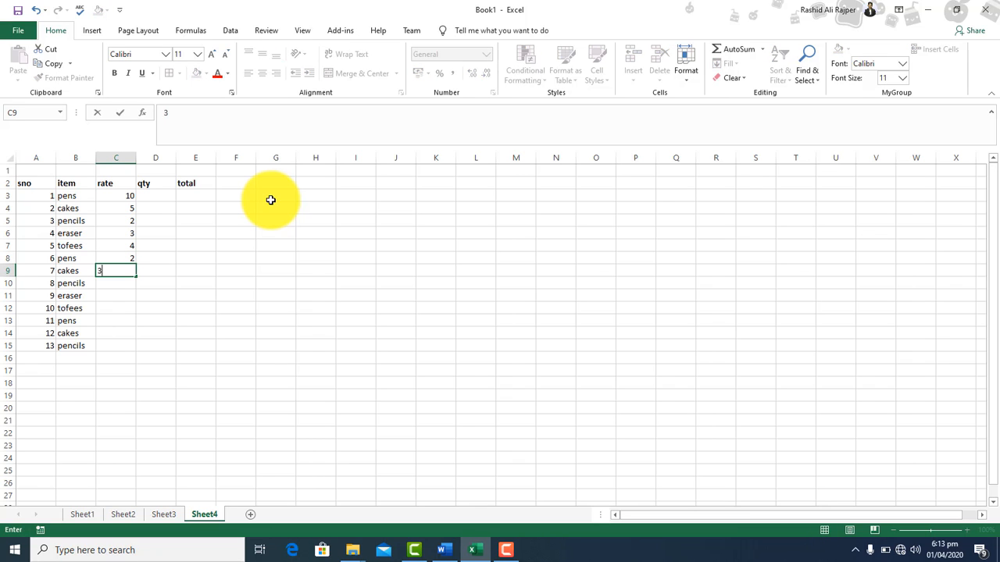
pyautogui.press('Return')
pyautogui.write('5')
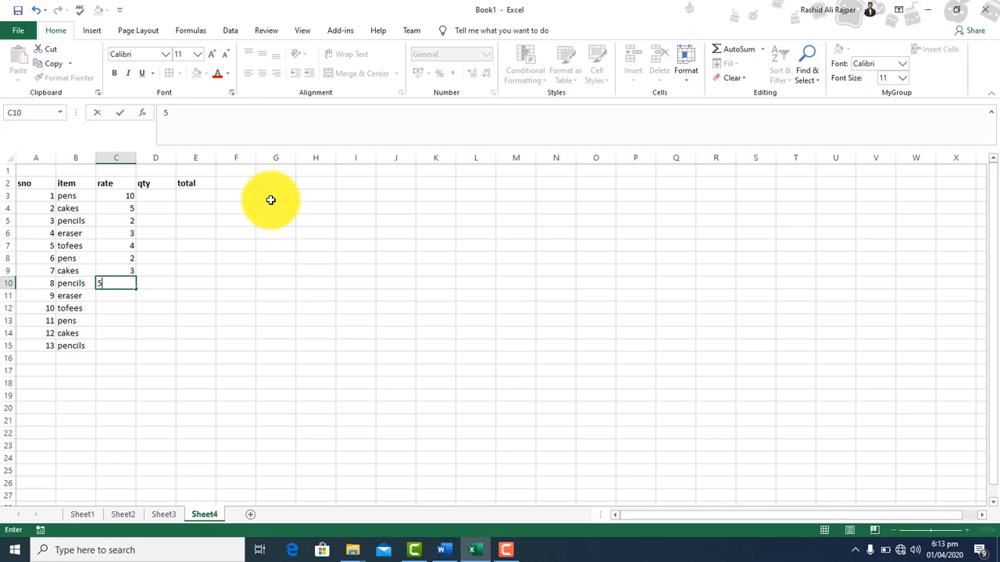
pyautogui.write('9')
pyautogui.press('Return')
pyautogui.write('23')
pyautogui.press('Return')
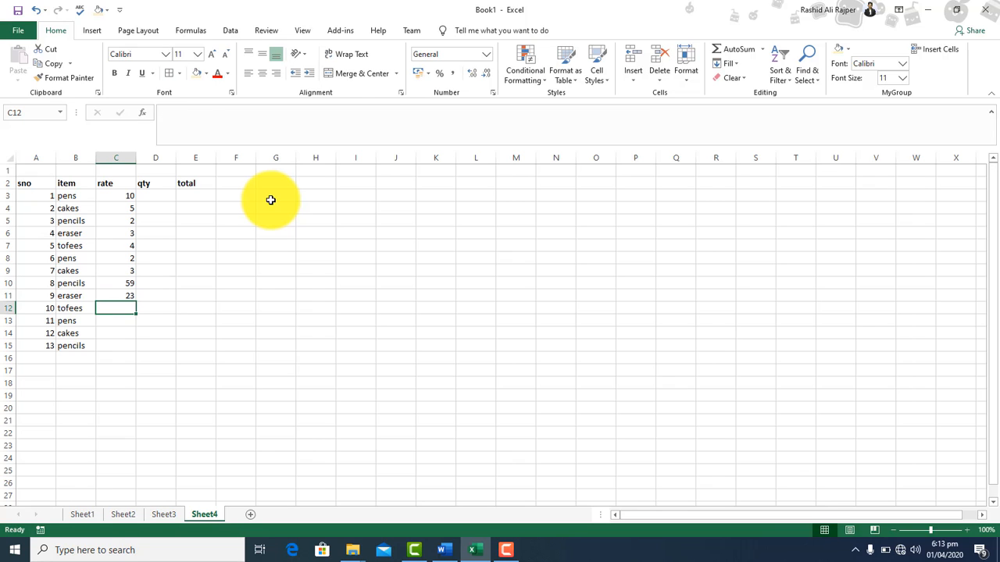
# Step: Complete the rate column with 2, 3, 5 and 5 in cells C12 to C15
pyautogui.write('2')
pyautogui.press('Return')
pyautogui.write('3')
pyautogui.press('Return')
pyautogui.write('5')
pyautogui.press('Return')
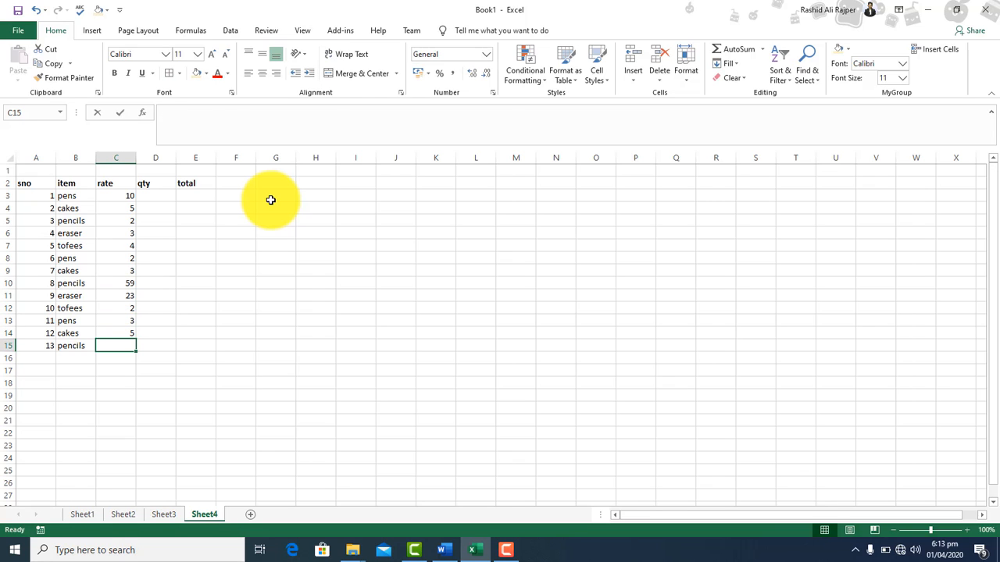
pyautogui.write('5')
pyautogui.press('Return')
# Step: Enter the quantities 2, 2, 3, 4 and 5 in cells D3 to D7
pyautogui.press('Up')
pyautogui.press('Up')
pyautogui.press('Up')
pyautogui.press('Up')
pyautogui.press('Up')
pyautogui.press('Up')
pyautogui.press('Up')
pyautogui.press('Up')
pyautogui.press('Up')
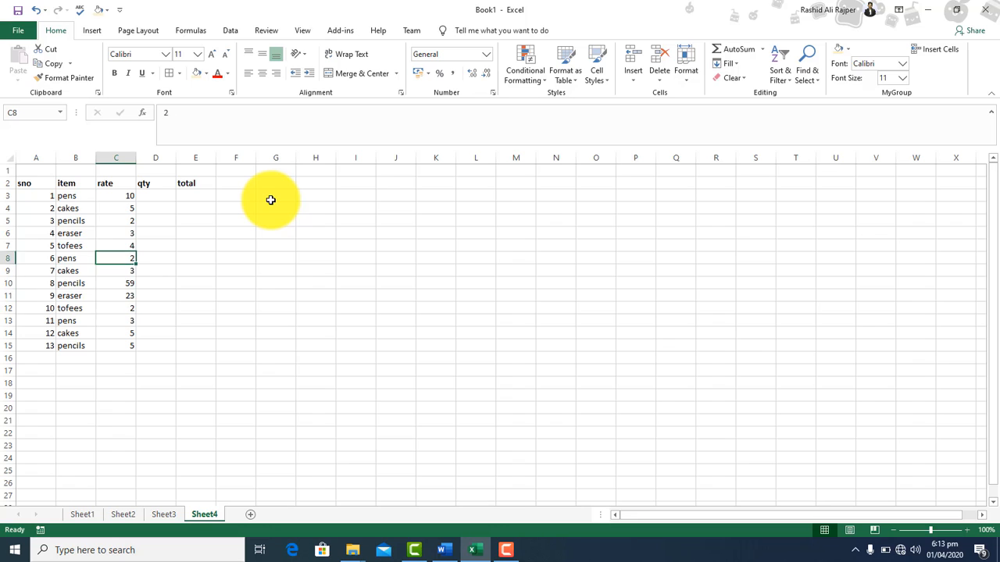
pyautogui.press('Right')
pyautogui.write('2')
pyautogui.hotkey('ctrl', 'Return')
pyautogui.press('Return')
pyautogui.write('2')
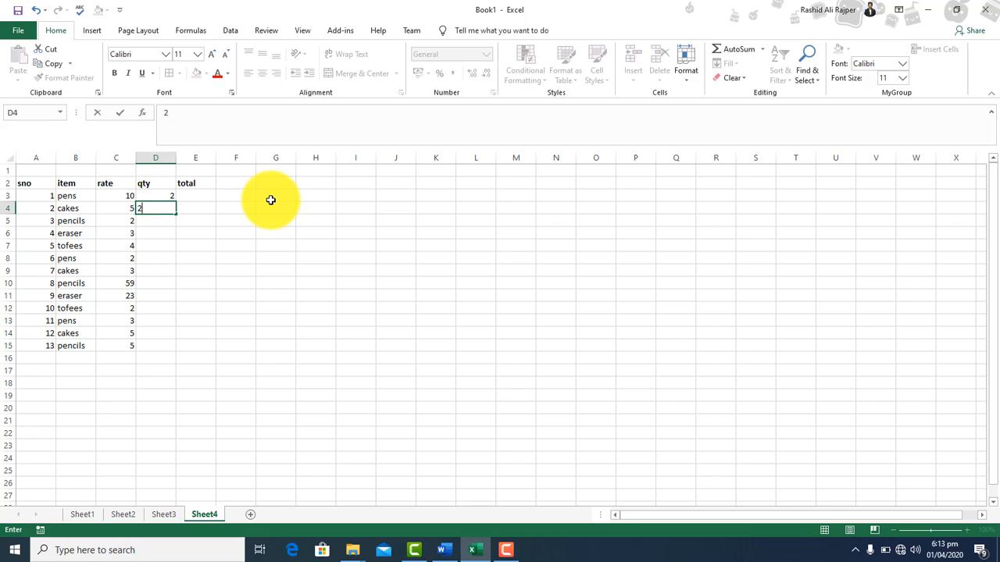
pyautogui.press('Return')
pyautogui.write('3')
pyautogui.press('Return')
pyautogui.write('4')
pyautogui.press('Return')
pyautogui.write('5')
pyautogui.press('Return')
# Step: Continue the qty column with 2, 3, 4 and 5 in cells D8 to D11
pyautogui.write('2')
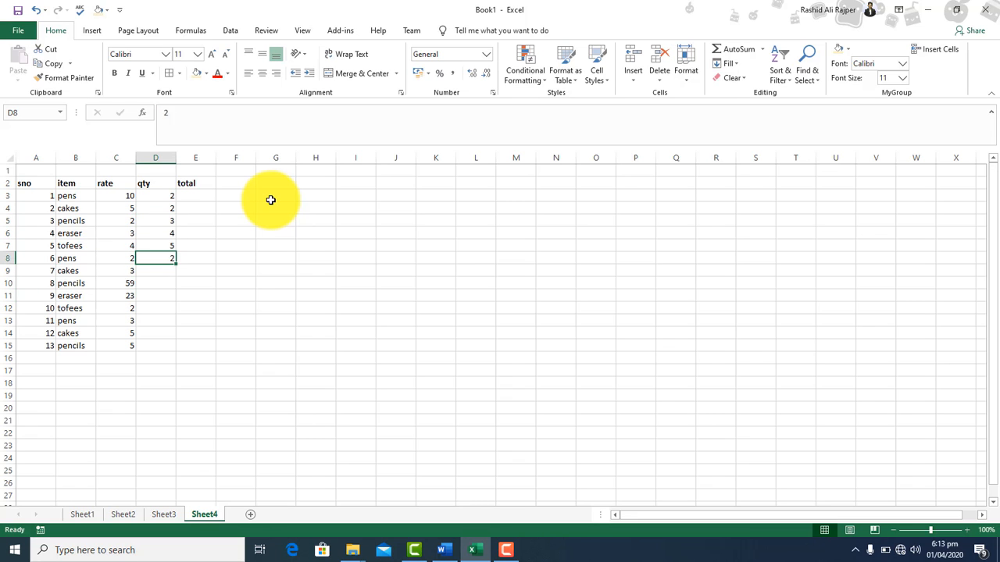
pyautogui.press('Return')
pyautogui.write('3')
pyautogui.press('Return')
pyautogui.write('4')
pyautogui.press('Return')
pyautogui.write('5')
pyautogui.press('Return')
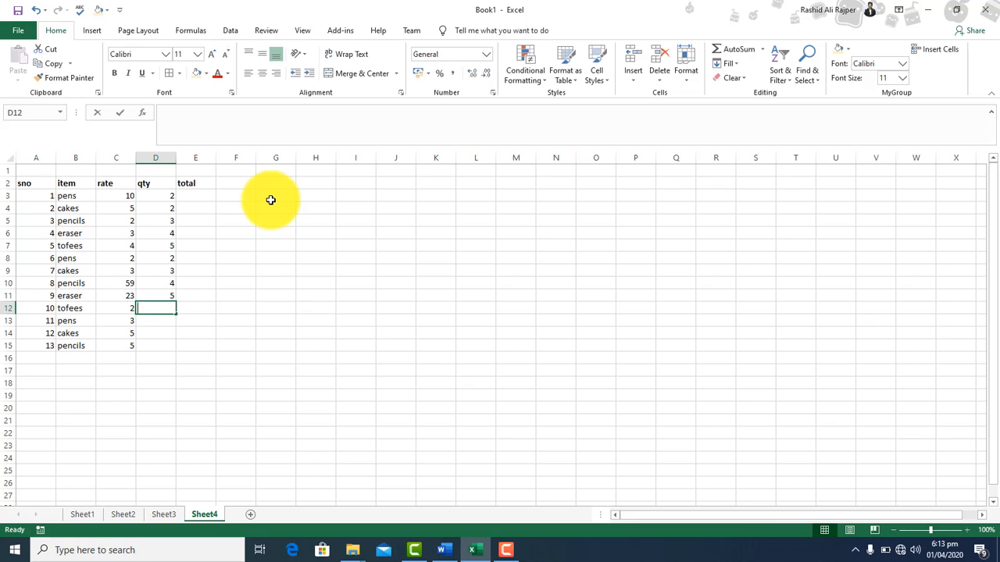
# Step: Complete the qty column with 4, 2, 3 and 2 in cells D12 to D15
pyautogui.write('4')
pyautogui.press('Return')
pyautogui.write('2')
pyautogui.press('Return')
pyautogui.write('3')
pyautogui.press('Return')
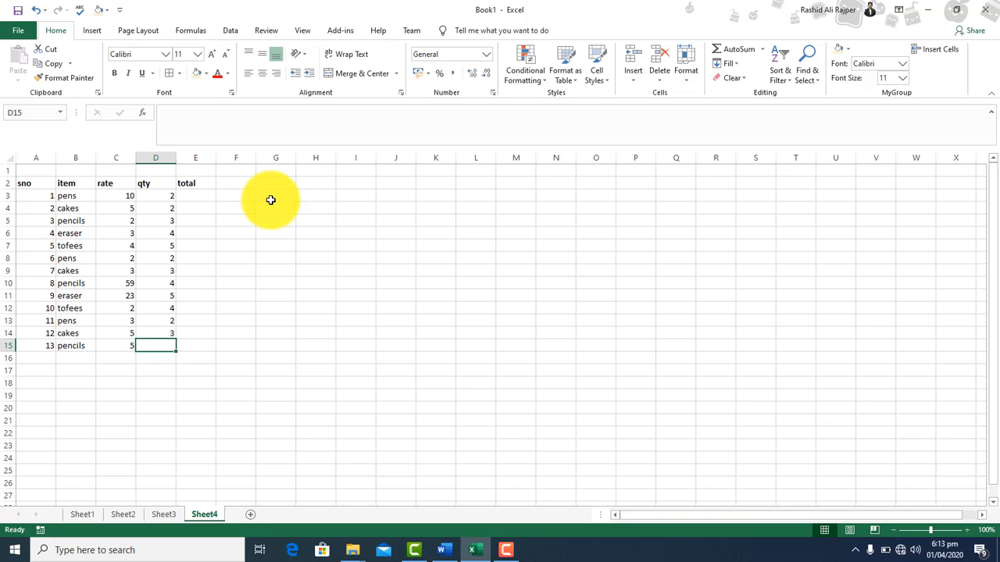
pyautogui.write('2')
pyautogui.press('Return')
# Step: Enter the formula =C3*D3 in the first total cell, E3, to multiply rate by quantity
pyautogui.press('Up')
pyautogui.press('Up')
pyautogui.press('Up')
pyautogui.press('Up')
pyautogui.press('Up')
pyautogui.press('Up')
pyautogui.press('Up')
pyautogui.press('Up')
pyautogui.press('Up')
pyautogui.press('Up')
pyautogui.press('Up')
pyautogui.press('Up')
pyautogui.press('Up')
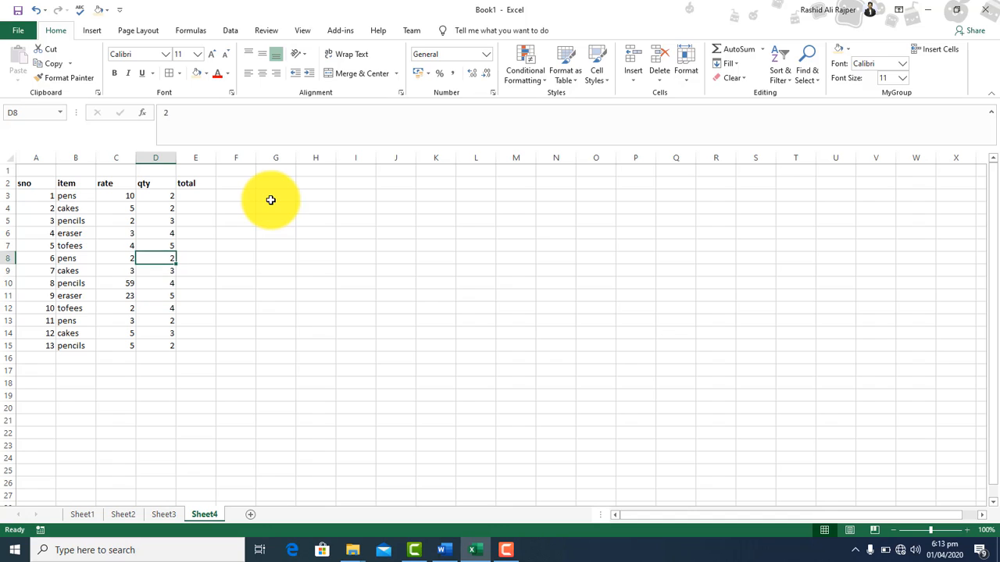
pyautogui.press('Right')
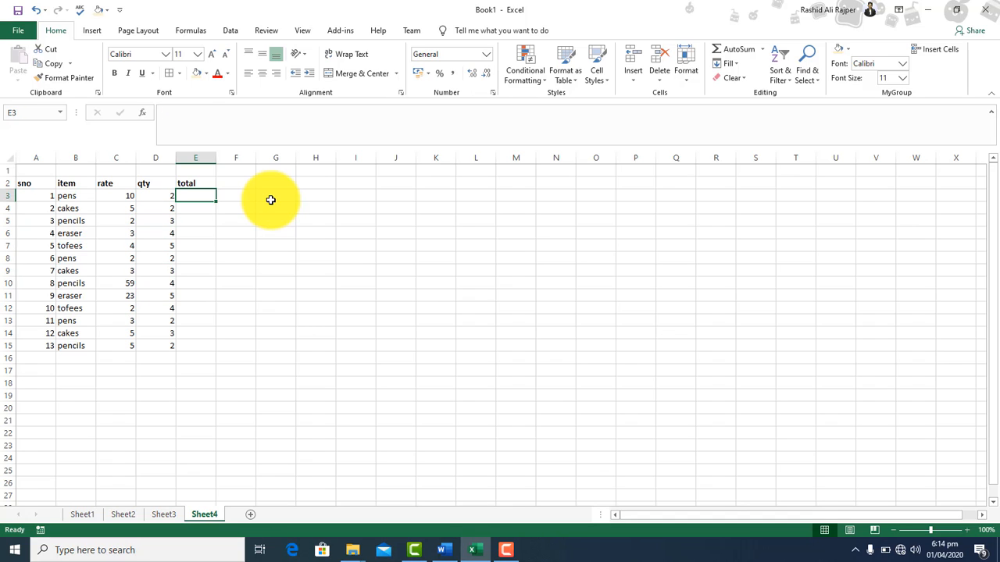
pyautogui.write('=')
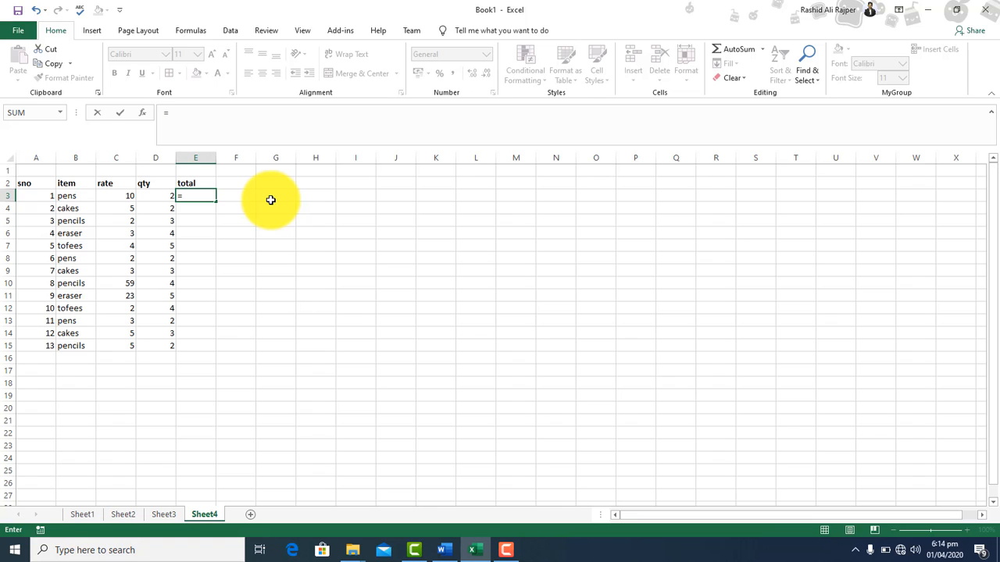
pyautogui.write('c')
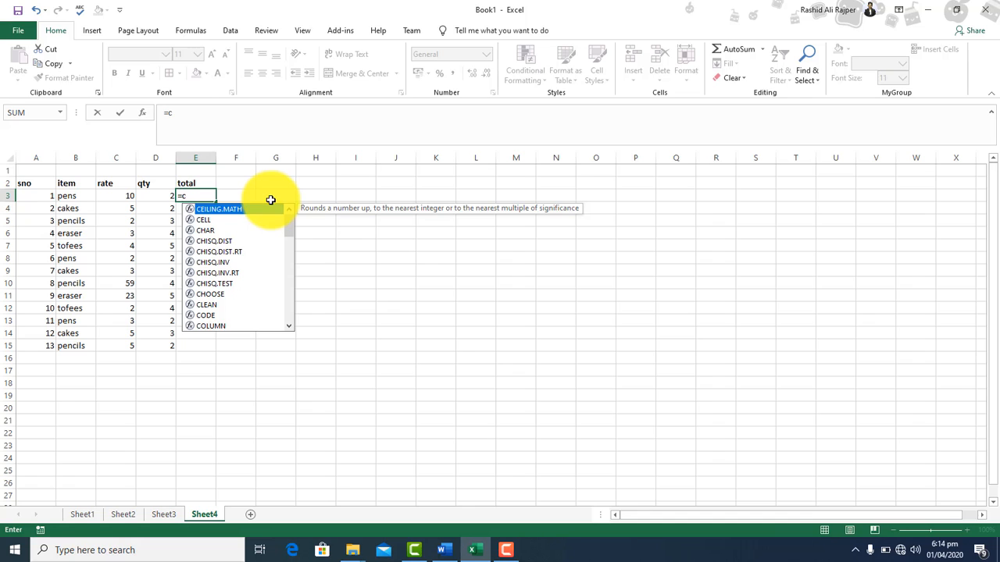
pyautogui.write('3*d3')
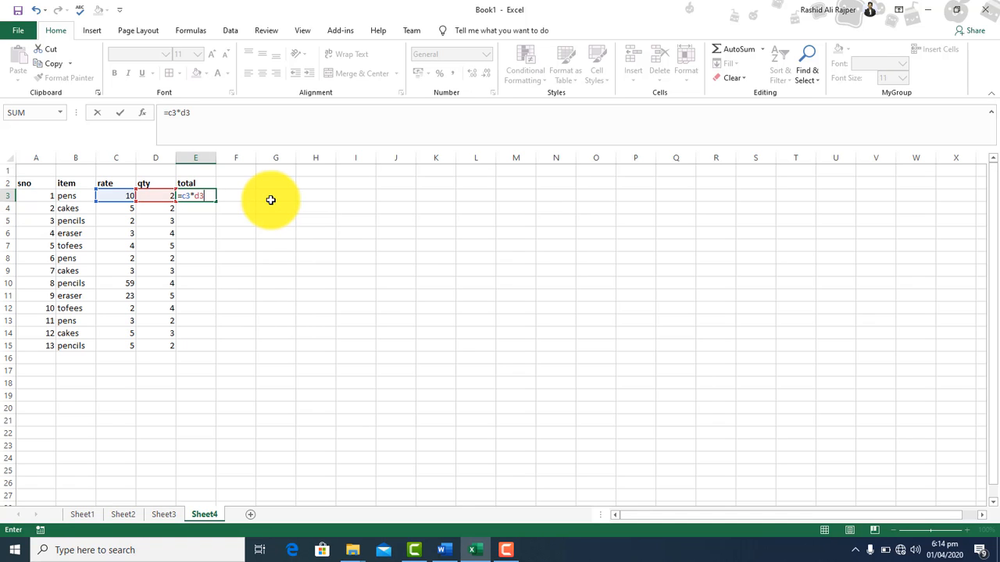
pyautogui.press('Return')
# Step: Fill the total formula from E3 down the column to E16
pyautogui.click(197, 196)
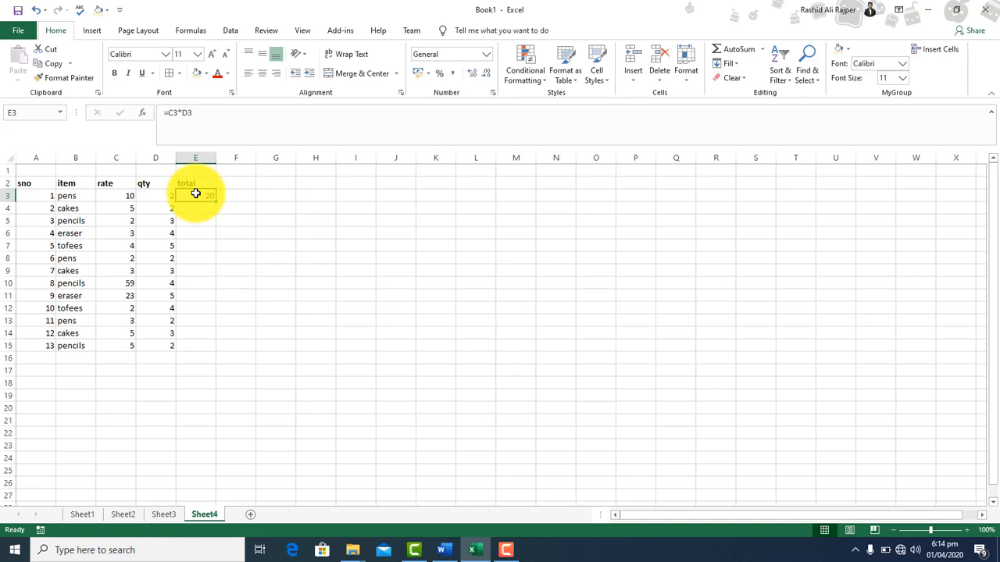
pyautogui.moveTo(212, 202); pyautogui.dragTo(211, 360)
pyautogui.click(374, 270)
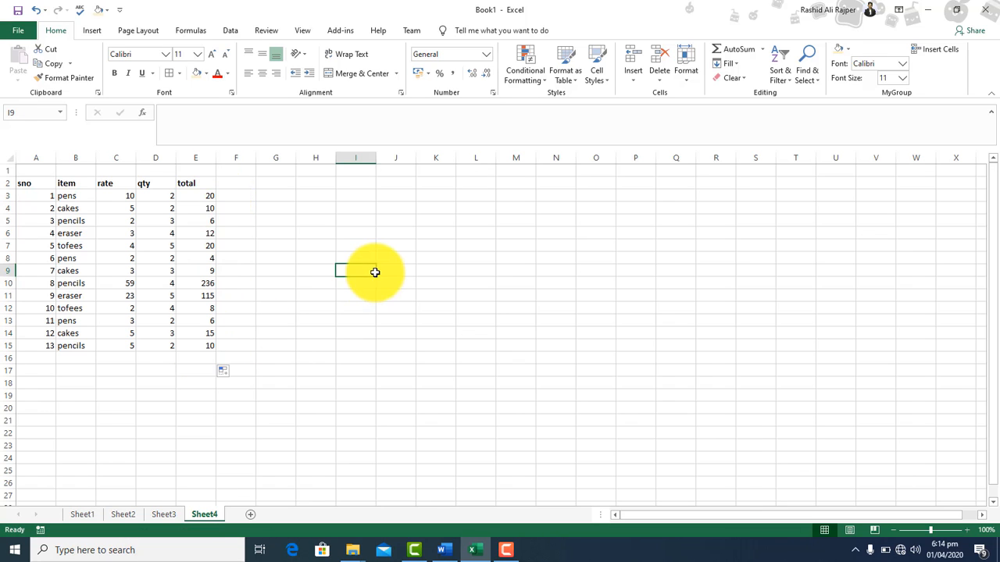
# Step: Change the first pens row to a rate of 12 in C3 and a quantity of 3 in D3, checking its total
pyautogui.click(196, 195)
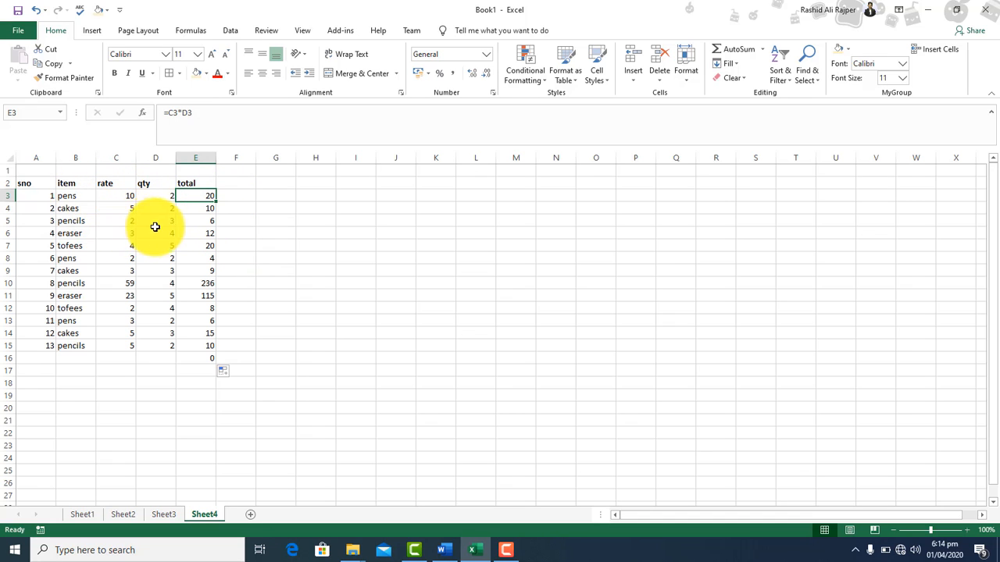
pyautogui.click(116, 196)
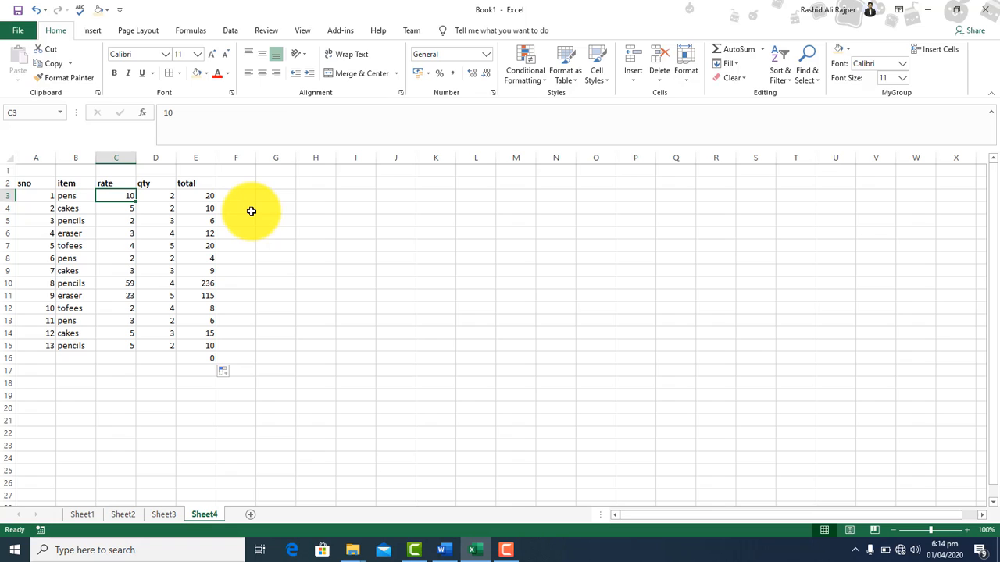
pyautogui.write('12')
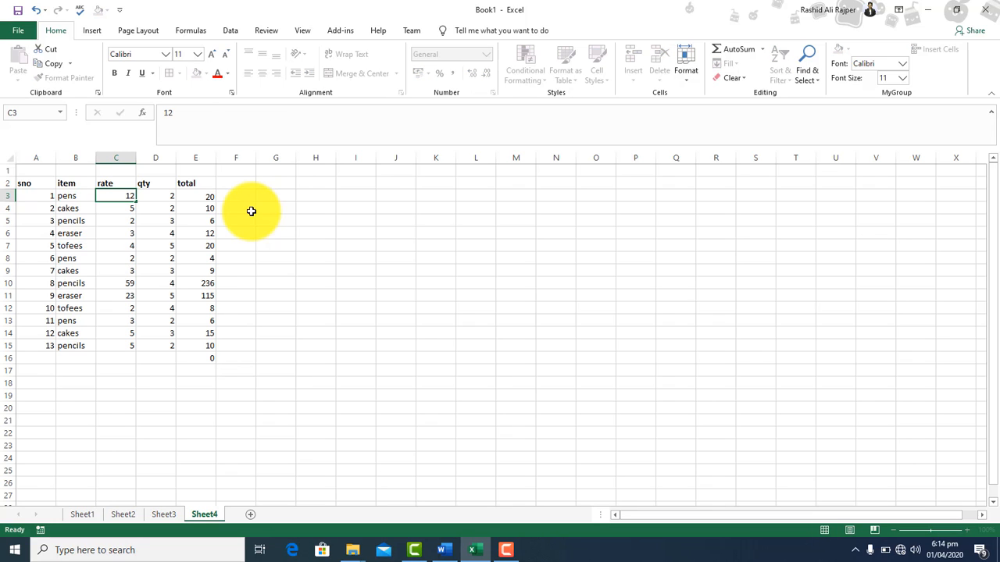
pyautogui.press('Return')
pyautogui.press('Up')
pyautogui.press('Right')
pyautogui.press('Right')
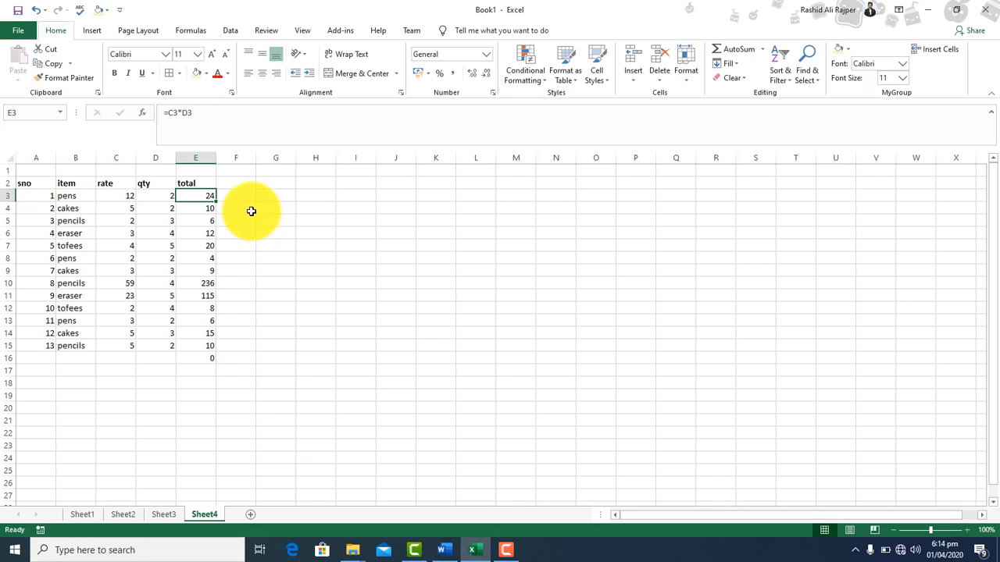
pyautogui.press('Left')
pyautogui.write('3')
pyautogui.press('Return')
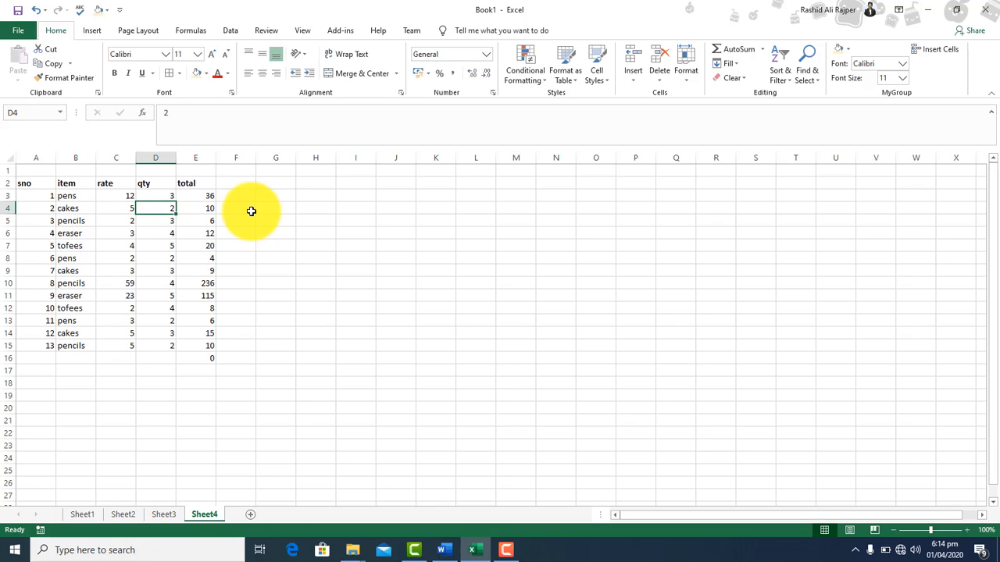
pyautogui.press('Up')
pyautogui.press('Right')
# Step: Change the cakes row to a rate of 6 in C4 and a quantity of 4 in D4, checking its total
pyautogui.press('Left')
pyautogui.press('Left')
pyautogui.press('Down')
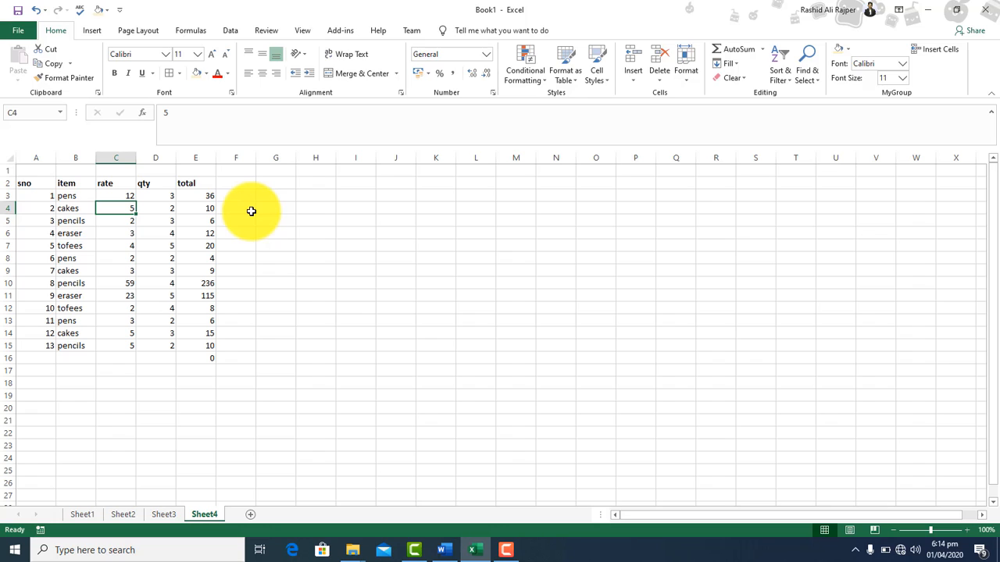
pyautogui.write('6')
pyautogui.press('Right')
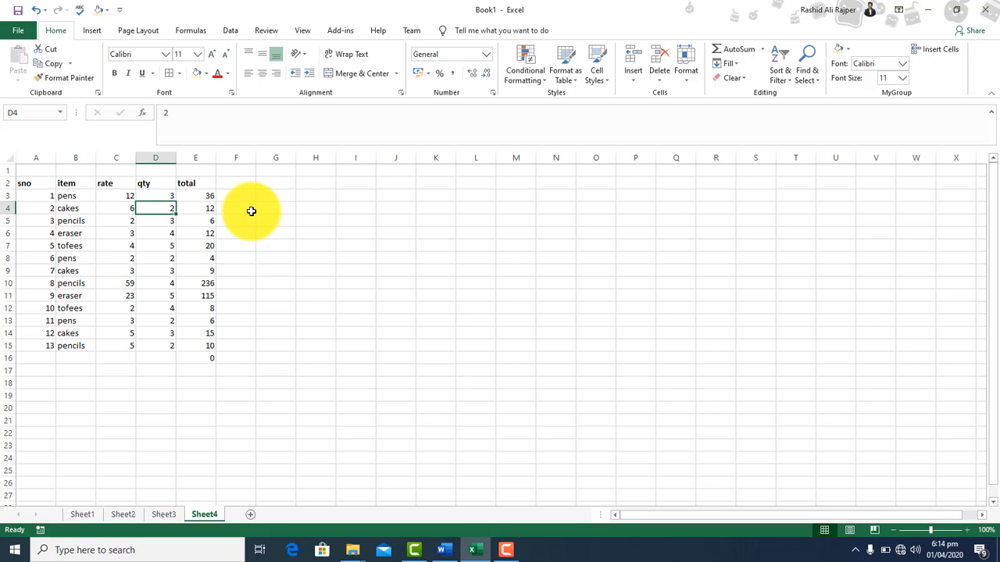
pyautogui.write('4')
pyautogui.press('Return')
pyautogui.press('Up')
pyautogui.press('Right')
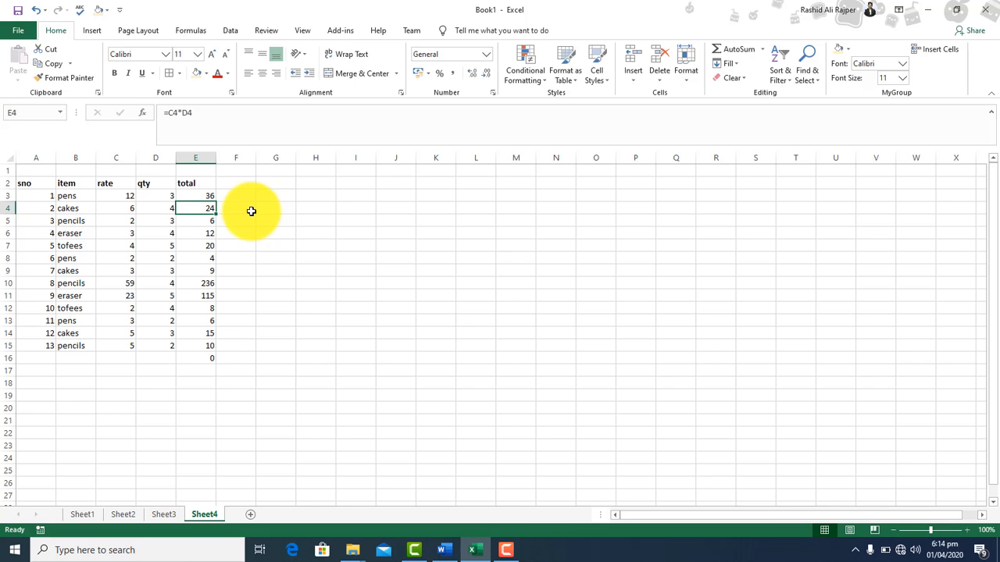
# Step: Change the pencils row to a rate of 3 in C5 and a quantity of 6 in D5, checking its total
pyautogui.press('Left')
pyautogui.press('Left')
pyautogui.press('Down')
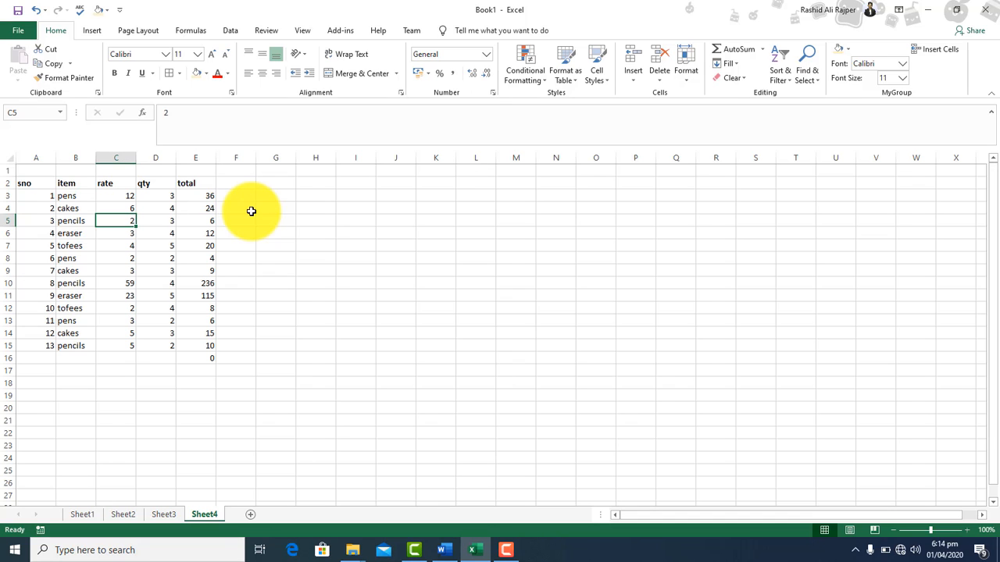
pyautogui.write('3')
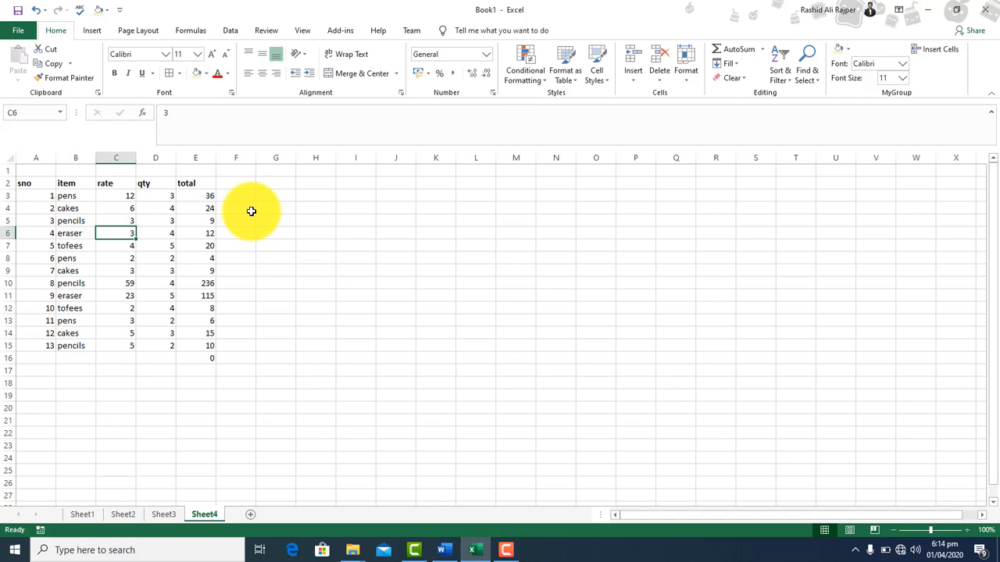
pyautogui.press('Right')
pyautogui.write('6')
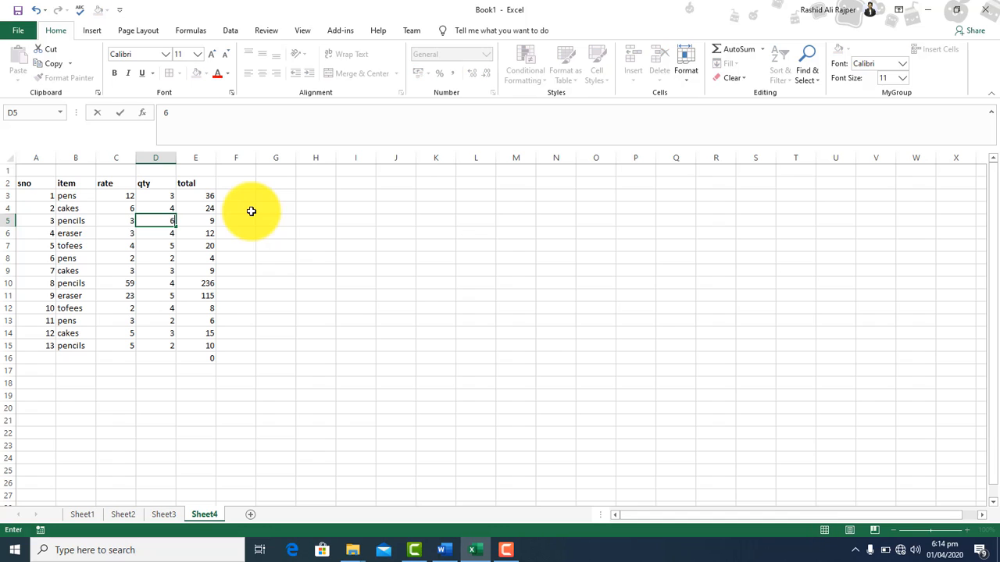
pyautogui.press('Return')
pyautogui.press('Up')
pyautogui.press('Right')
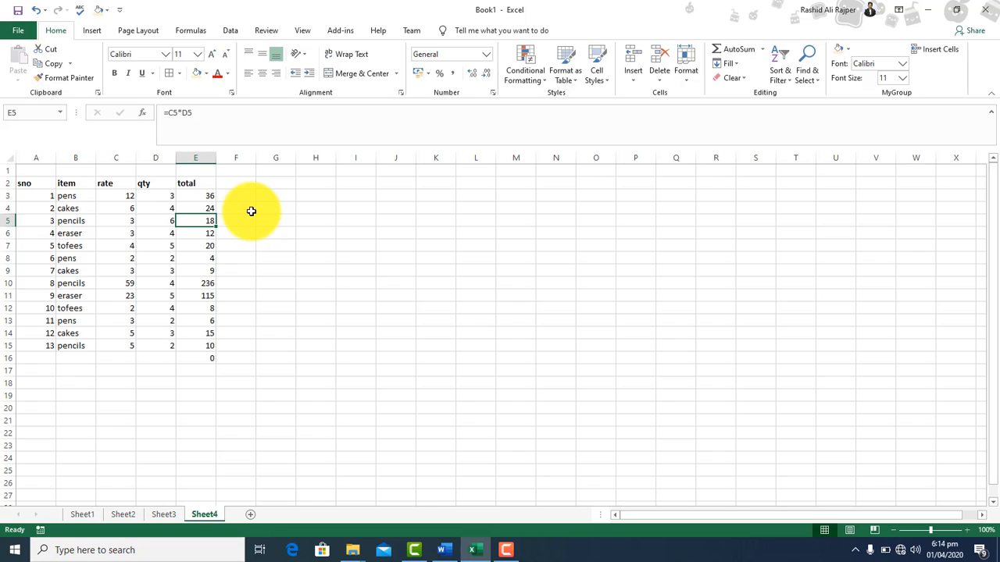
# Step: Examine the formulas in the total cells E3 to E6 to compare how their cell references shift by row
pyautogui.press('Up')
pyautogui.press('Up')
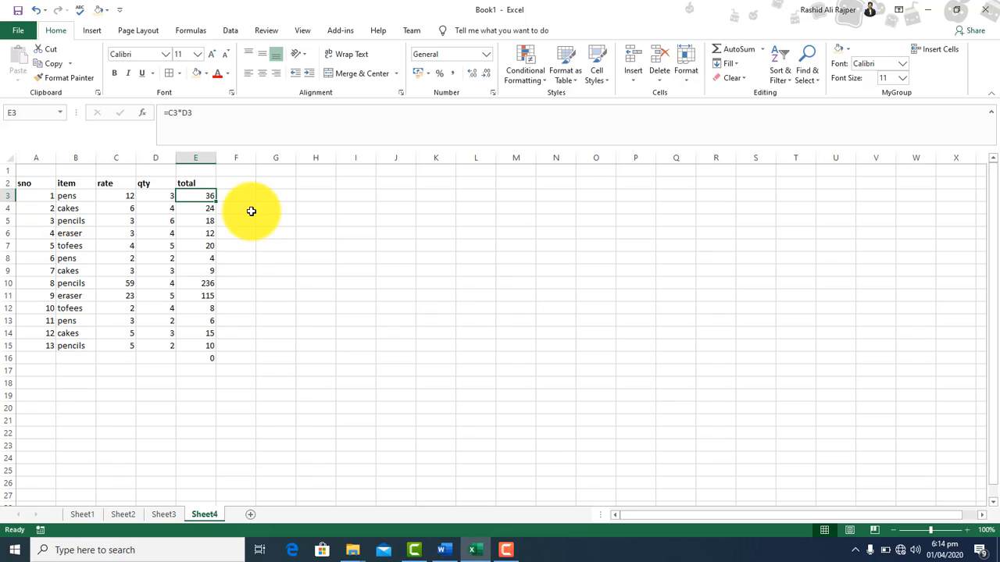
pyautogui.press('Down')
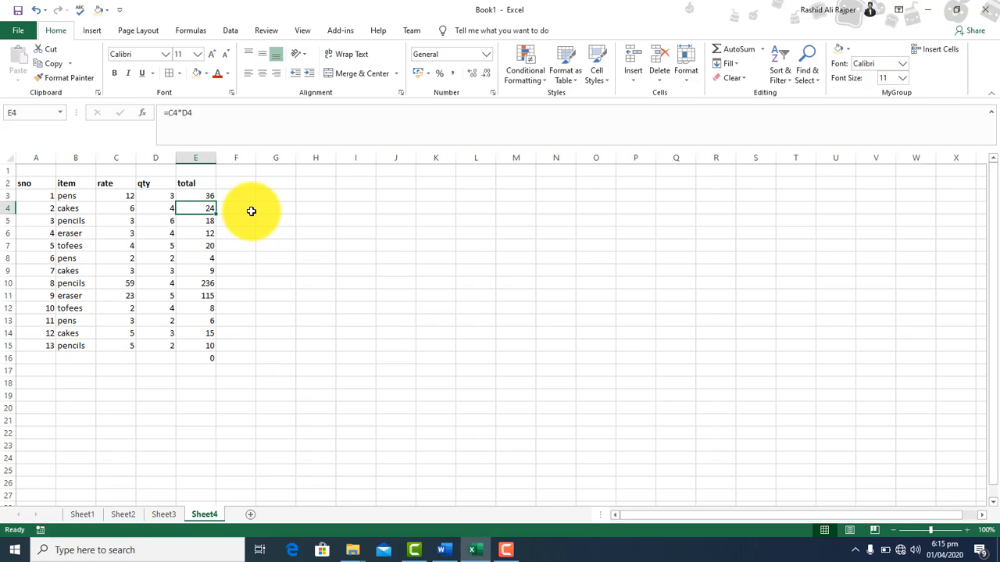
pyautogui.press('Down')
pyautogui.press('Down')
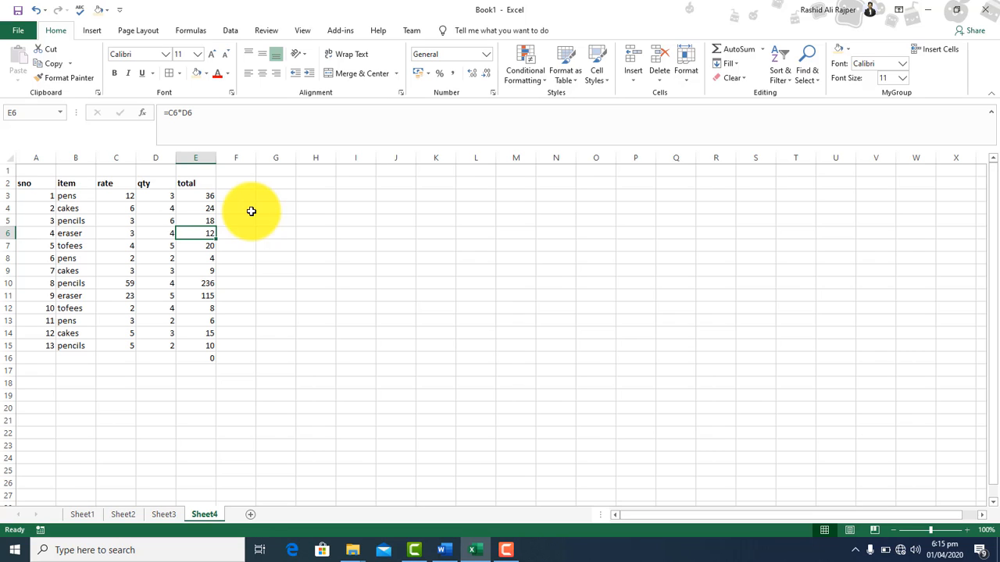
pyautogui.press('Up')
pyautogui.press('Up')
pyautogui.press('Up')
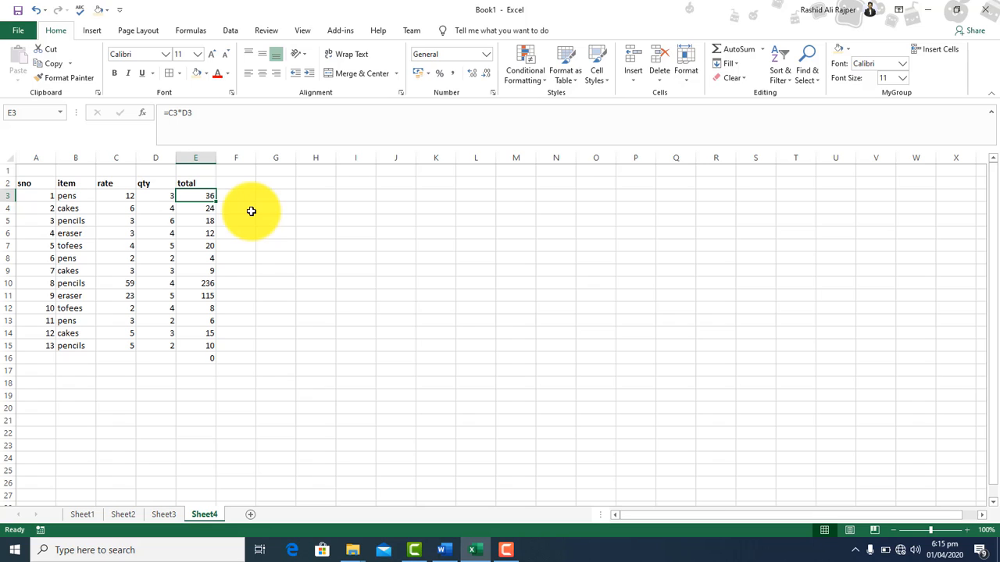
# Step: Examine the total formulas in column E from E3 to E13 to see how their references shift with each row
pyautogui.press('Up')
pyautogui.press('Down')
pyautogui.press('Down')
pyautogui.press('Down')
pyautogui.press('Down')
pyautogui.press('Down')
pyautogui.press('Down')
pyautogui.press('Down')
pyautogui.press('Down')
pyautogui.press('Down')
pyautogui.press('Down')
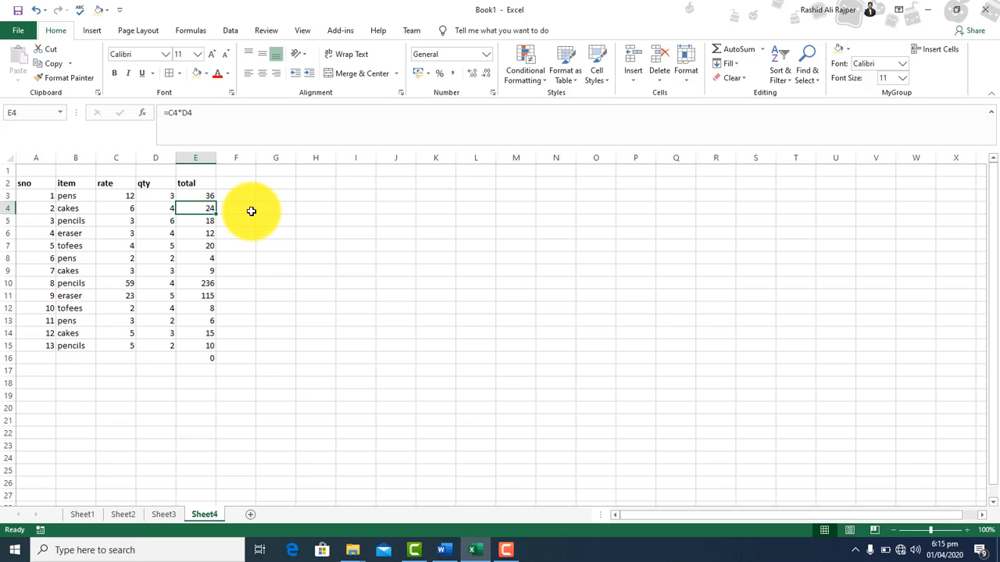
pyautogui.press('Down')
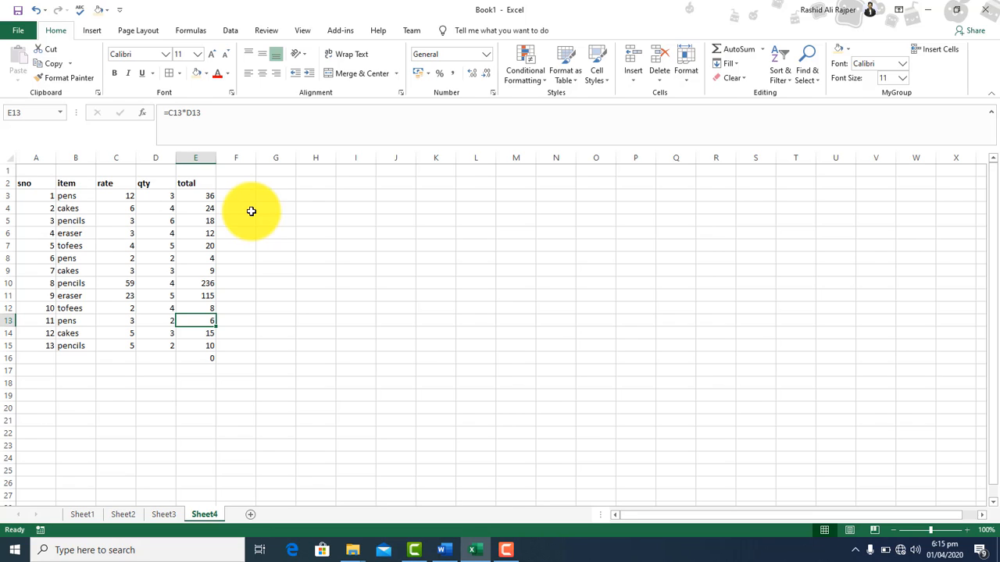
# Step: On Sheet1, enter 2 in A1 and fill it down to A10
pyautogui.click(122, 515)
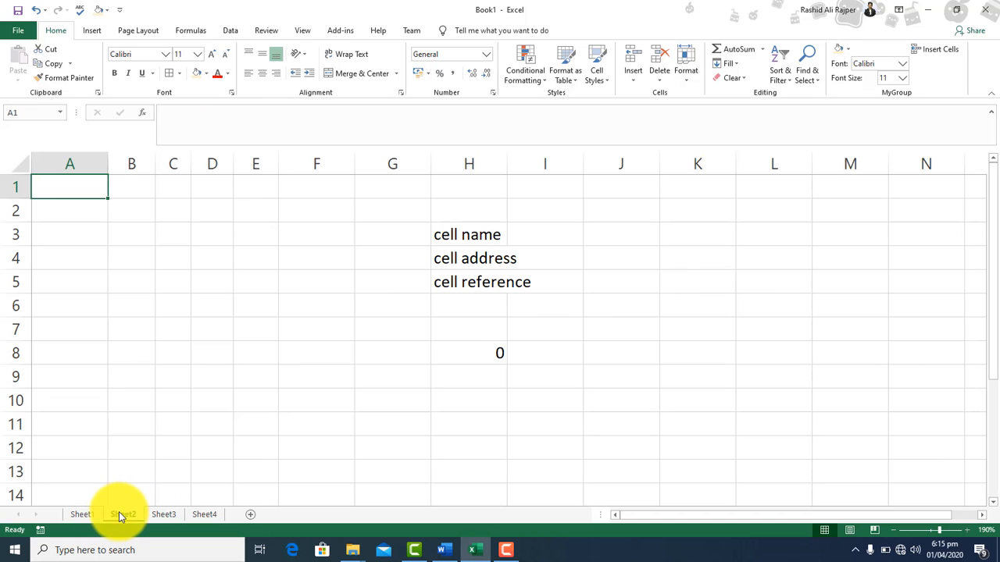
pyautogui.click(82, 514)
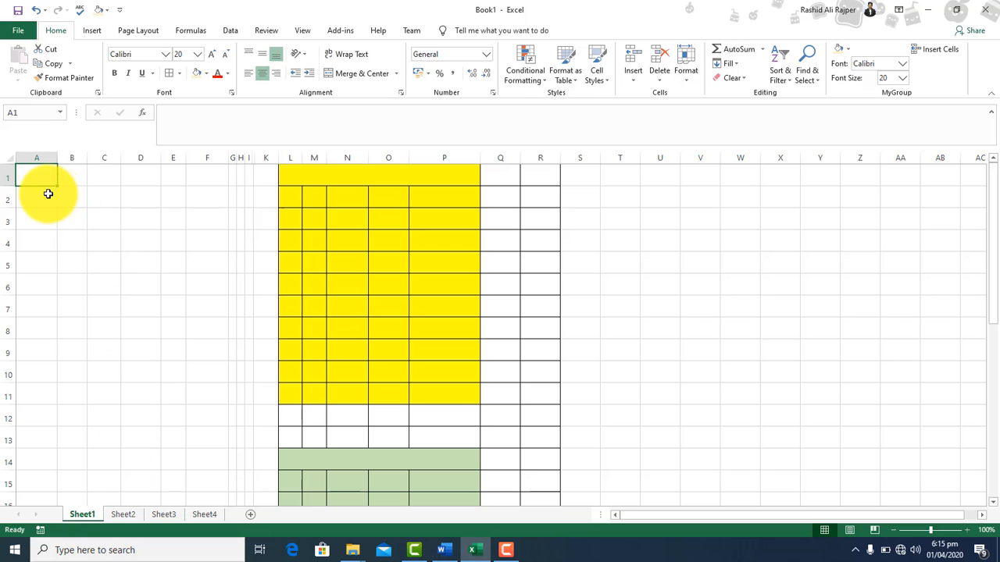
pyautogui.write('2')
pyautogui.moveTo(56, 187); pyautogui.dragTo(52, 374)
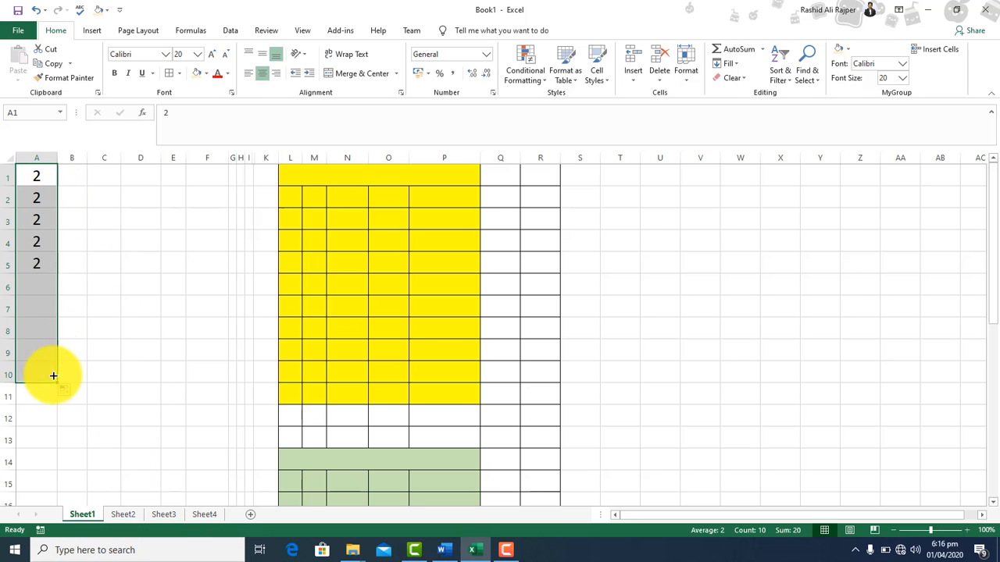
# Step: Enter X in B1 and fill it down to B10
pyautogui.click(73, 170)
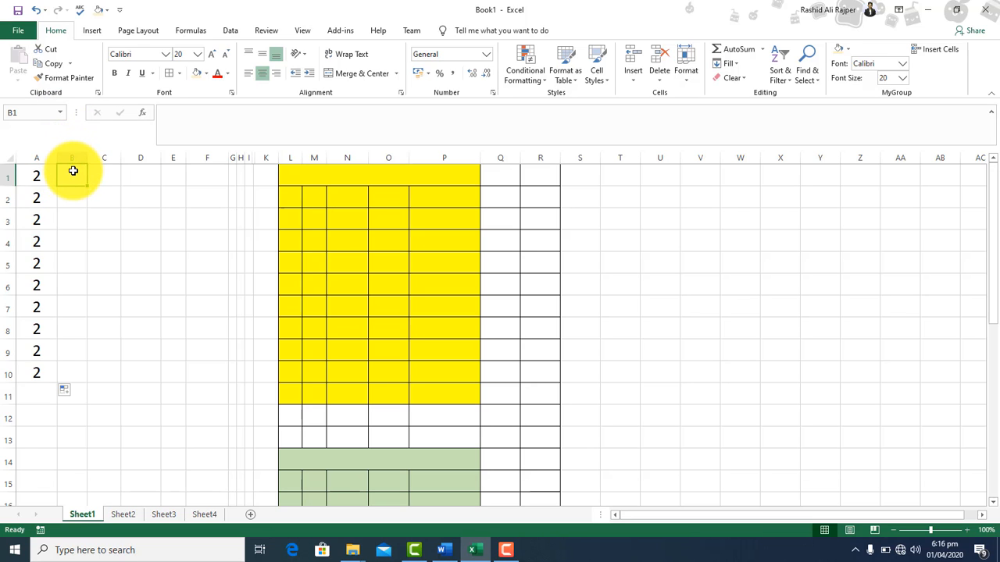
pyautogui.write('X')
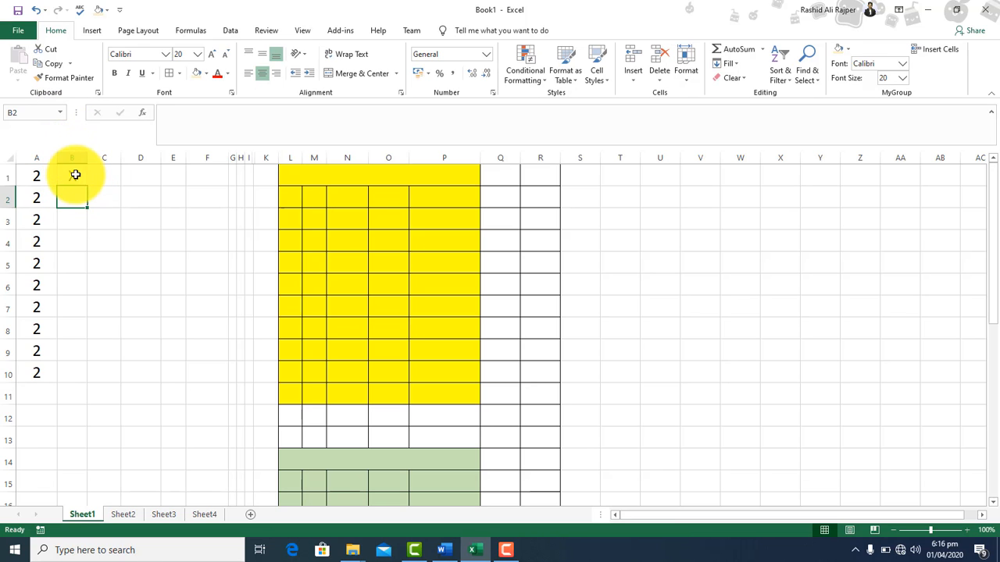
pyautogui.moveTo(86, 185); pyautogui.dragTo(95, 380)
pyautogui.click(105, 178)
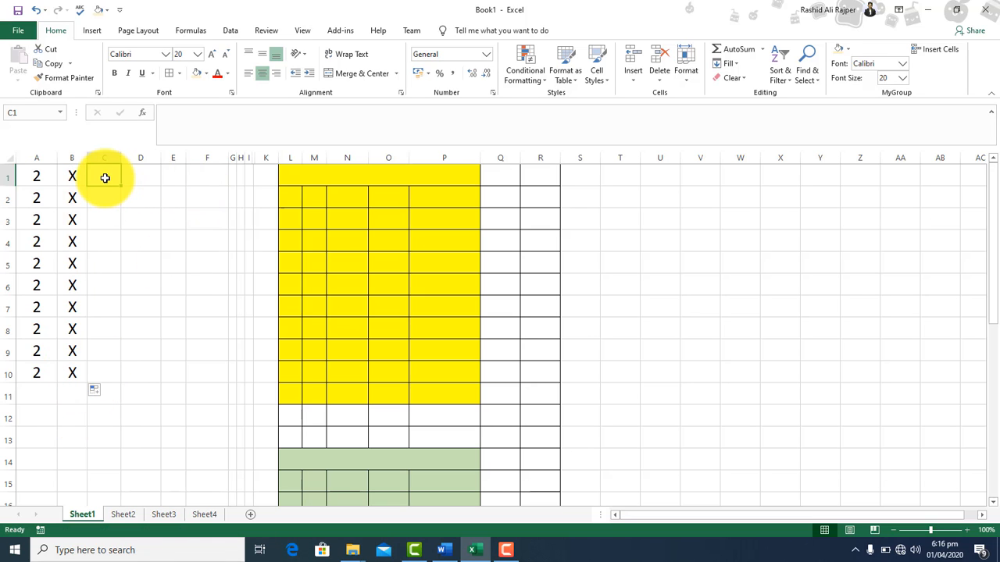
pyautogui.write('=')
pyautogui.click(104, 220)
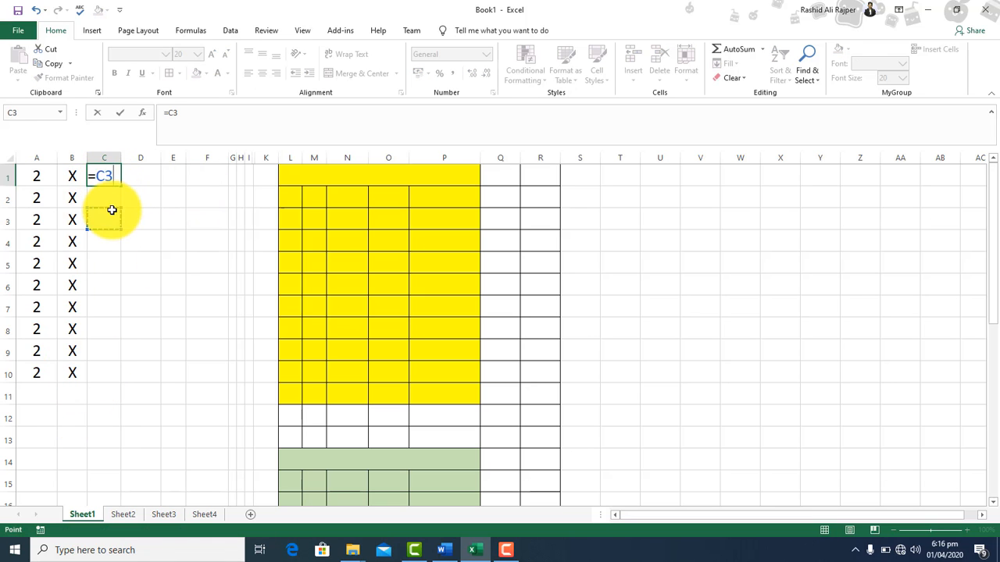
pyautogui.press('Escape')
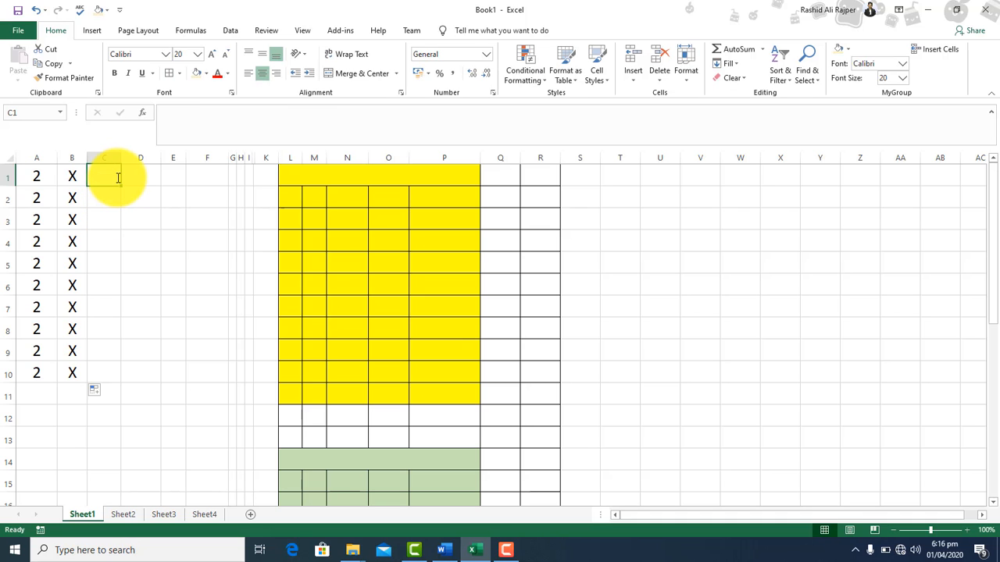
# Step: Enter an equals sign as plain text in C1 and fill it down to C10
pyautogui.write('=')
pyautogui.doubleClick(122, 188)
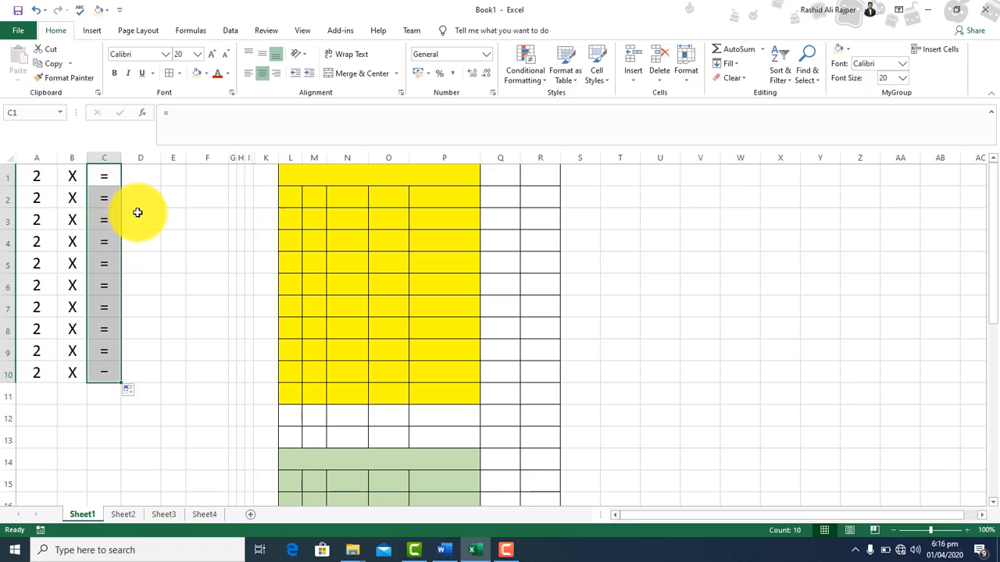
pyautogui.click(138, 213)
# Step: Enter 1 in D1 and 2 in D2, and extend the number series down to 10 in D10
pyautogui.click(144, 181)
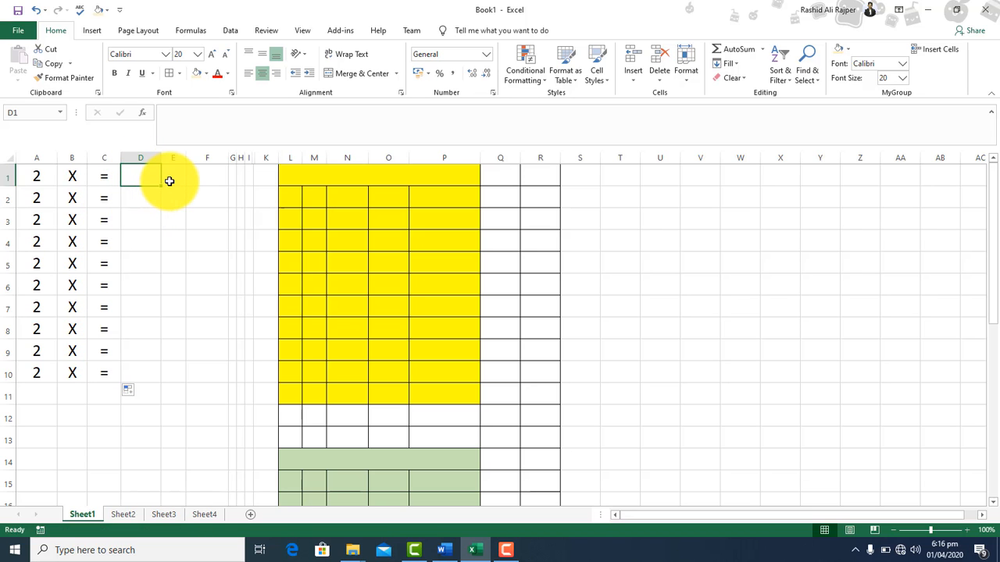
pyautogui.write('1')
pyautogui.press('Return')
pyautogui.write('2')
pyautogui.press('Return')
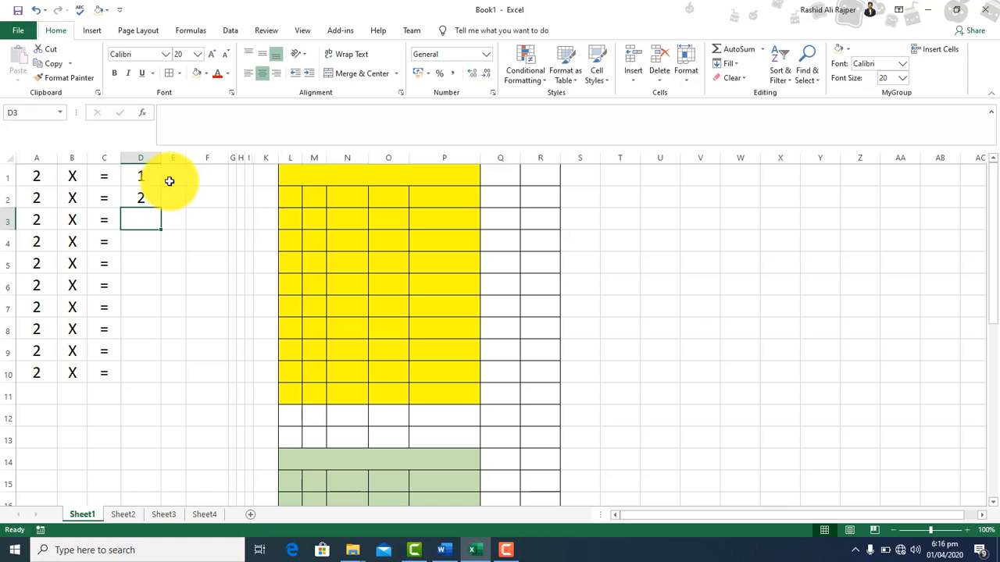
pyautogui.moveTo(143, 177); pyautogui.dragTo(152, 382)
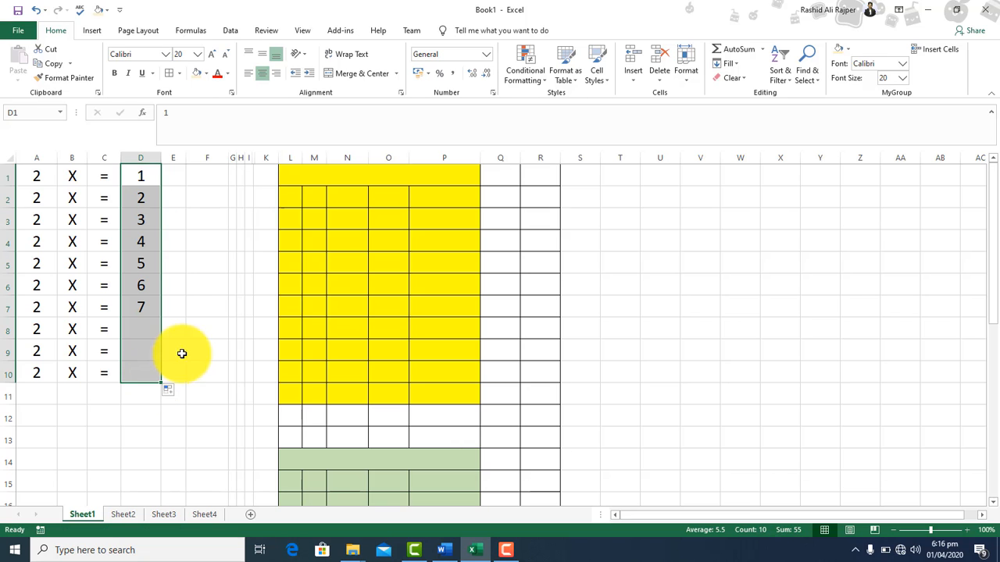
# Step: Enter the formula =A1*D1 in E1 and fill it down to E10 to complete the multiplication table
pyautogui.click(175, 171)
pyautogui.write('=')
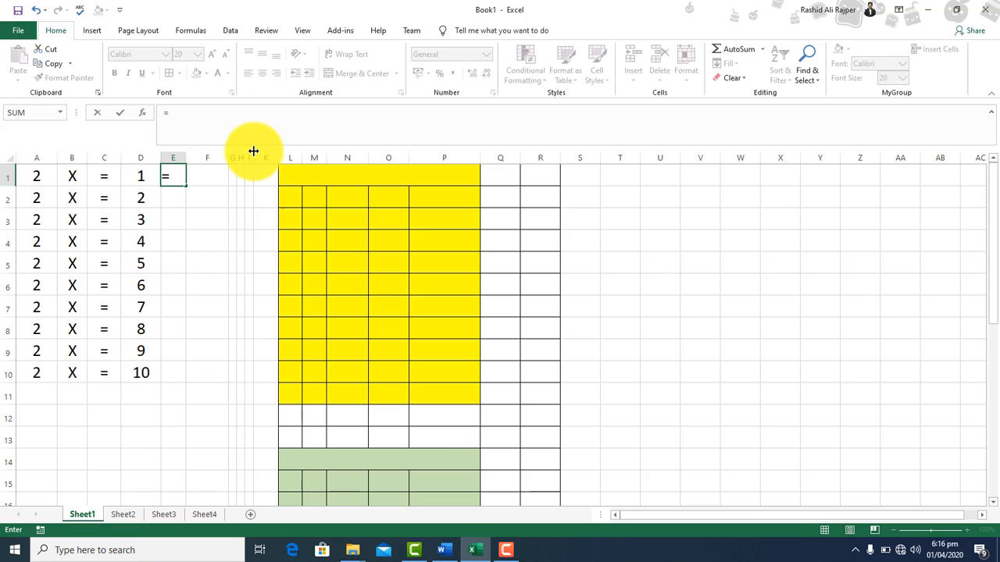
pyautogui.write('a1')
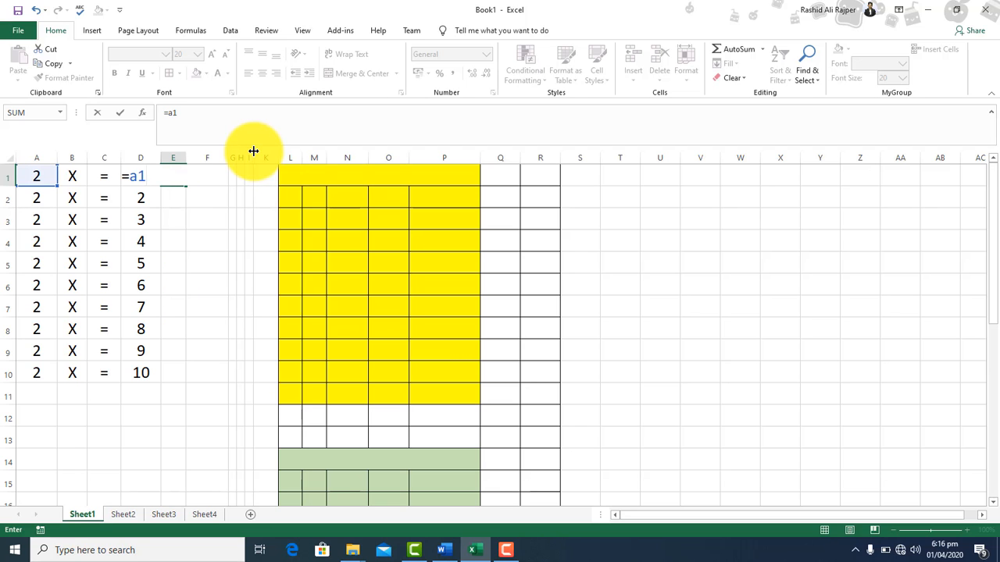
pyautogui.write('*c')
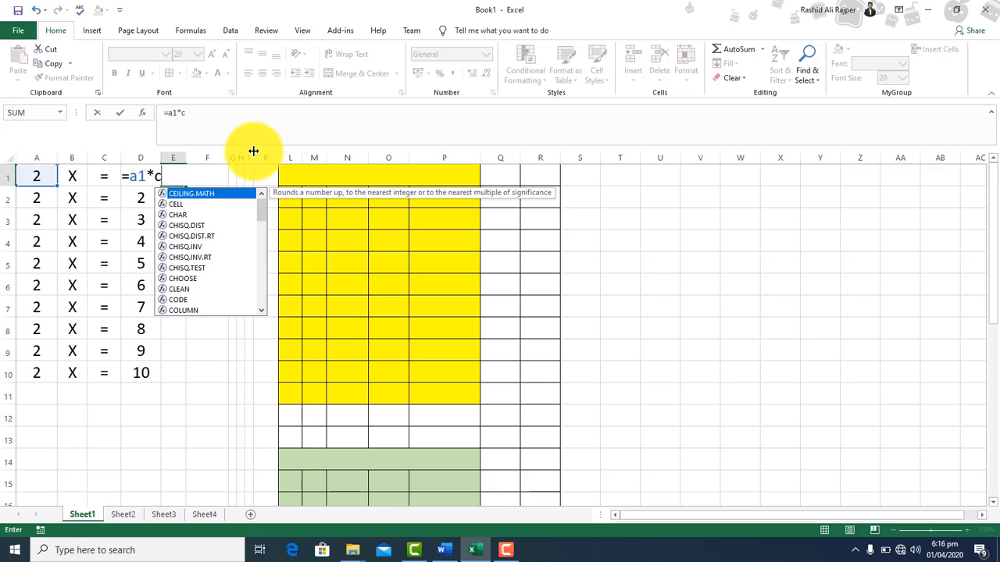
pyautogui.press('BackSpace')
pyautogui.write('d1')
pyautogui.hotkey('ctrl', 'Return')
pyautogui.moveTo(186, 186); pyautogui.dragTo(172, 382)
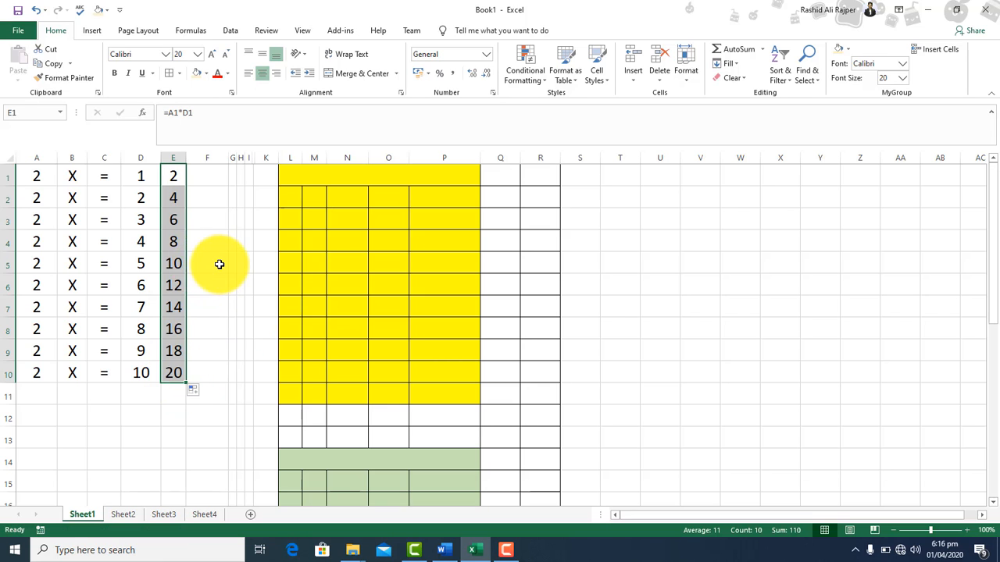
pyautogui.click(220, 264)
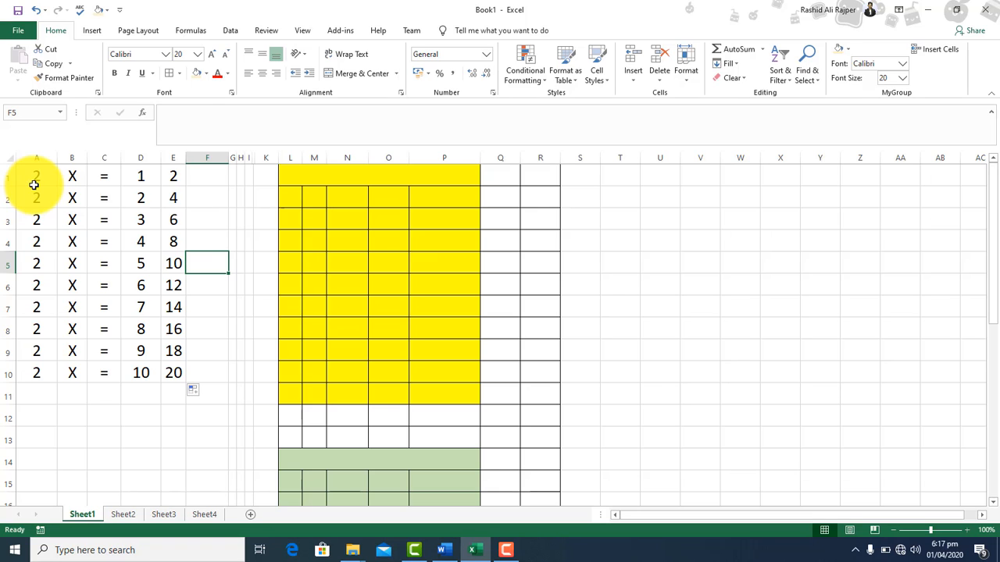
# Step: Clear the repeated 2s from A1 to A10
pyautogui.click(34, 176)
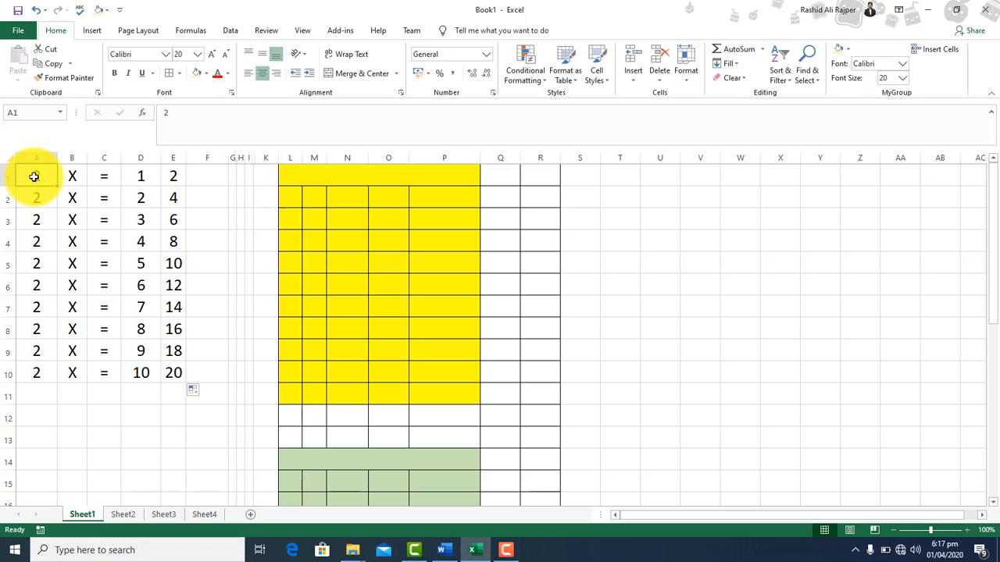
pyautogui.hotkey('shift', 'Down')
pyautogui.hotkey('shift', 'Down')
pyautogui.hotkey('shift', 'Down')
pyautogui.hotkey('shift', 'Down')
pyautogui.hotkey('shift', 'Down')
pyautogui.hotkey('shift', 'Down')
pyautogui.hotkey('shift', 'Down')
pyautogui.hotkey('shift', 'Down')
pyautogui.hotkey('shift', 'Down')
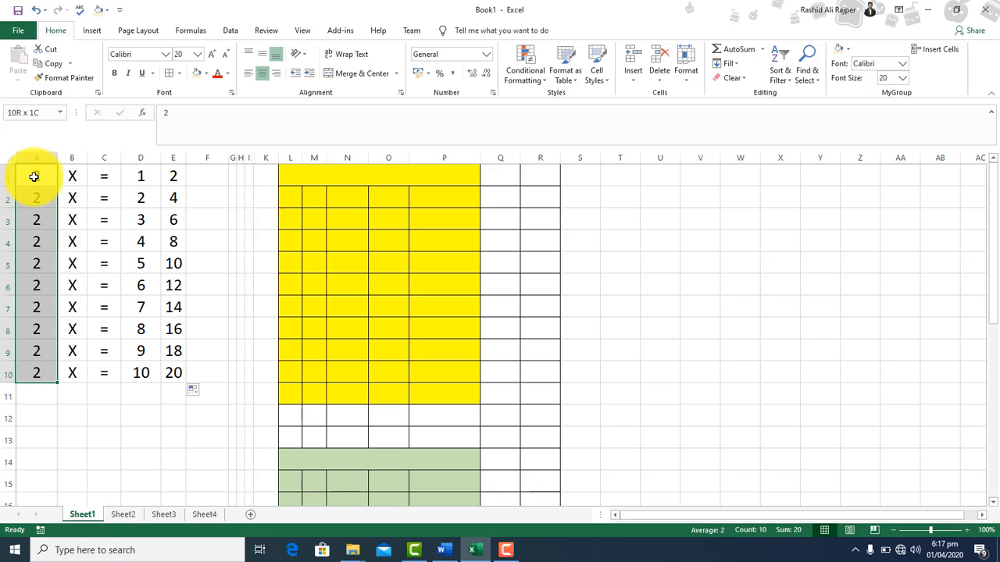
pyautogui.press('Delete')
# Step: Enter 3 in G1 and widen column G so the number is readable
pyautogui.press('Right')
pyautogui.press('Right')
pyautogui.press('Right')
pyautogui.press('Right')
pyautogui.press('Right')
pyautogui.press('Right')
pyautogui.write('3')
pyautogui.press('Return')
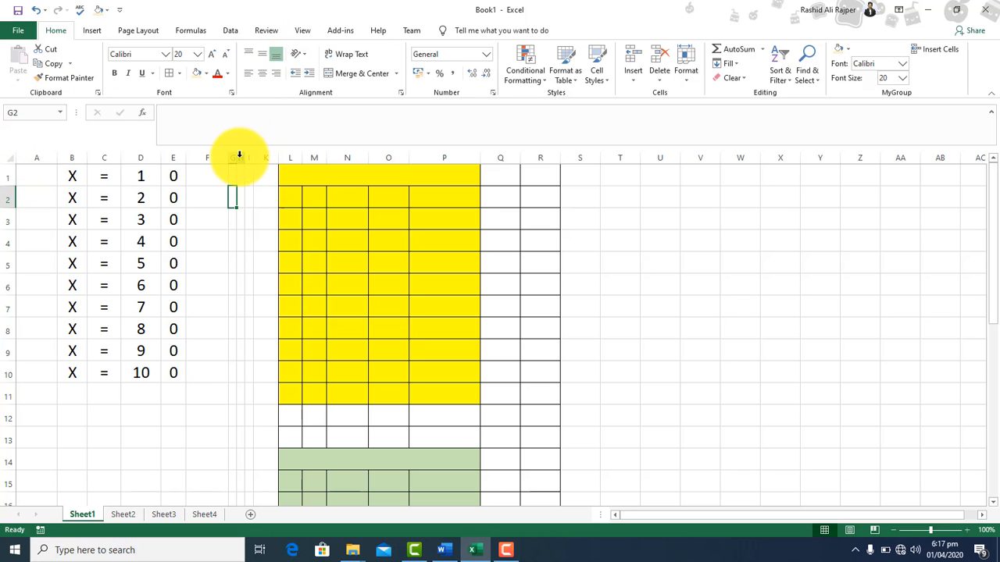
pyautogui.moveTo(238, 157); pyautogui.dragTo(274, 156)
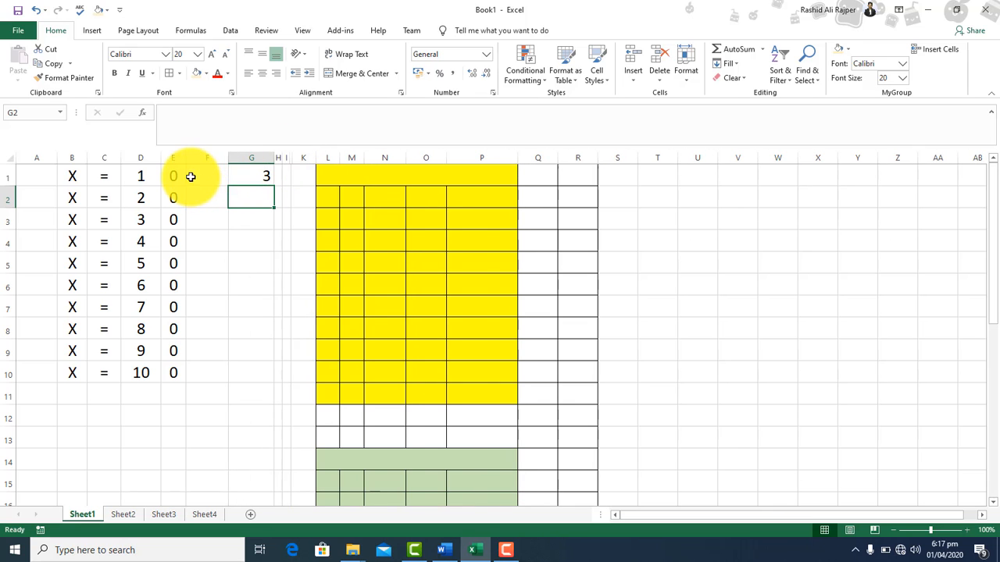
# Step: Widen column F and label F1 "Enter Multiplier"
pyautogui.click(191, 177)
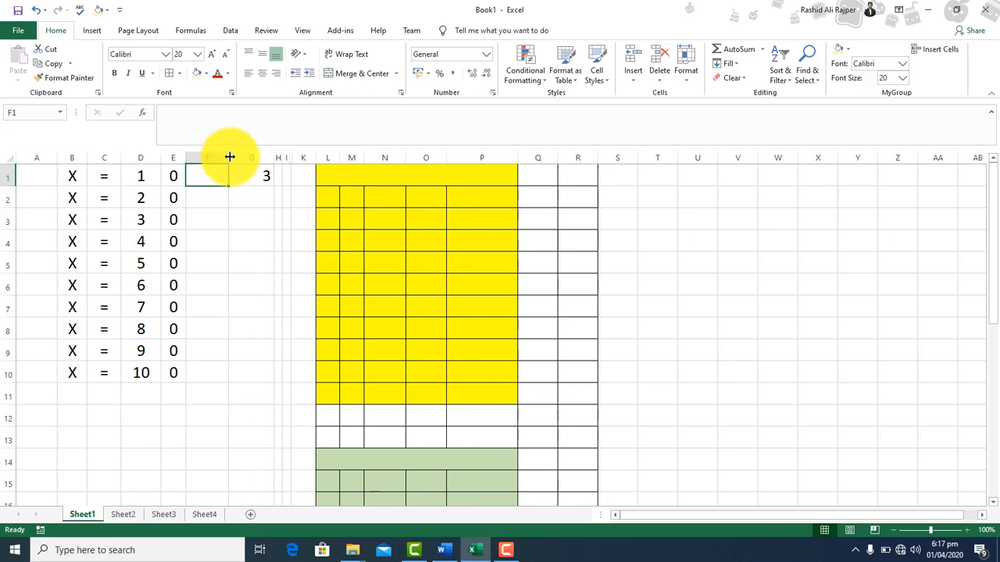
pyautogui.moveTo(229, 157); pyautogui.dragTo(283, 159)
pyautogui.write('Enter ')
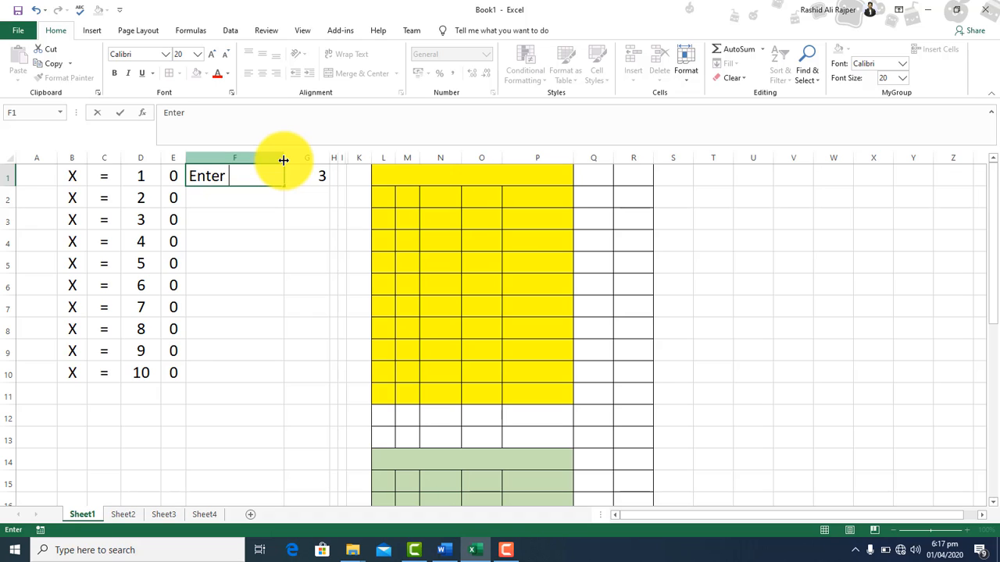
pyautogui.write('Multiplier')
pyautogui.hotkey('ctrl', 'Return')
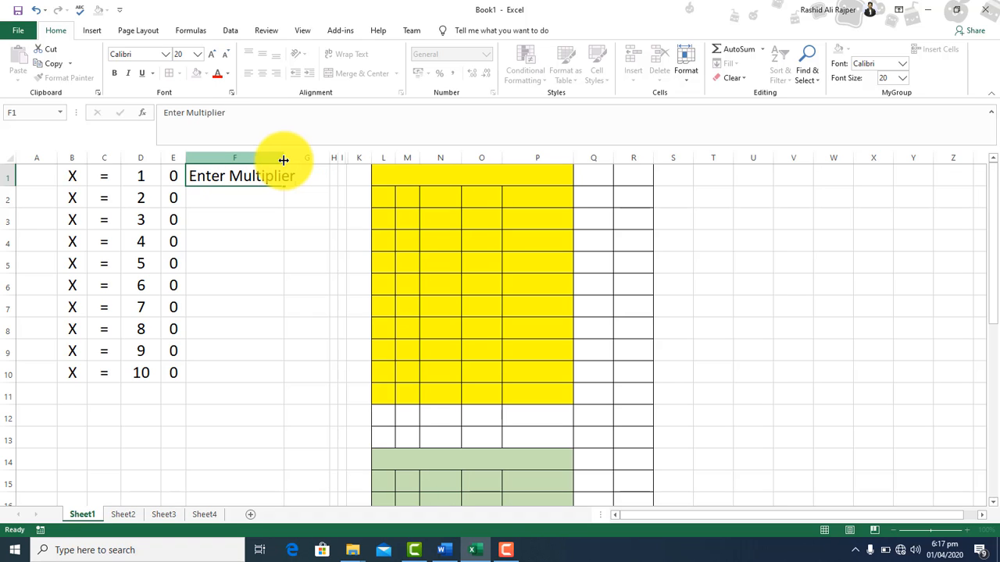
# Step: Re-enter 3 in G1 with a light orange fill, and widen column F to fit its label
pyautogui.press('Right')
pyautogui.write('3')
pyautogui.hotkey('ctrl', 'Return')
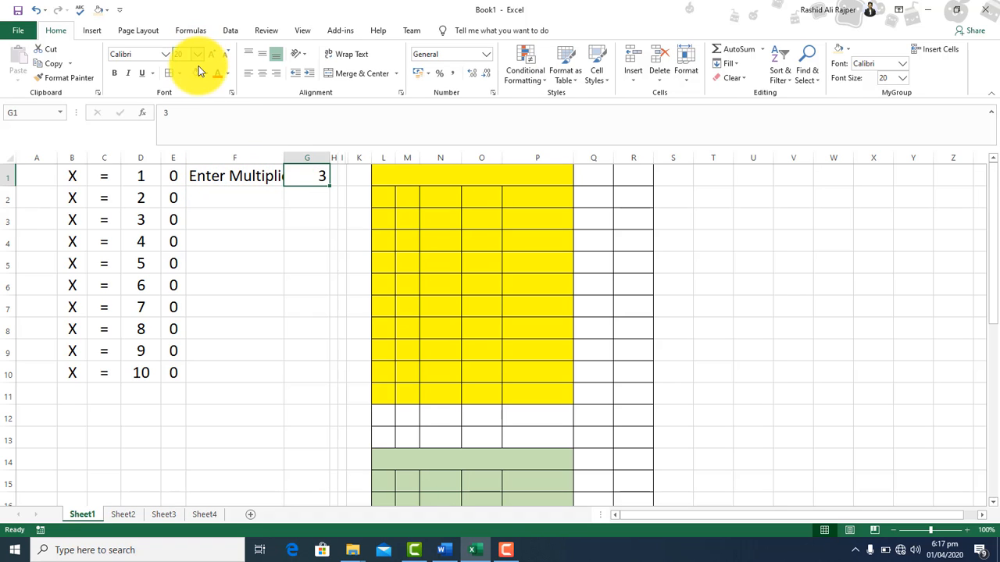
pyautogui.click(307, 282)
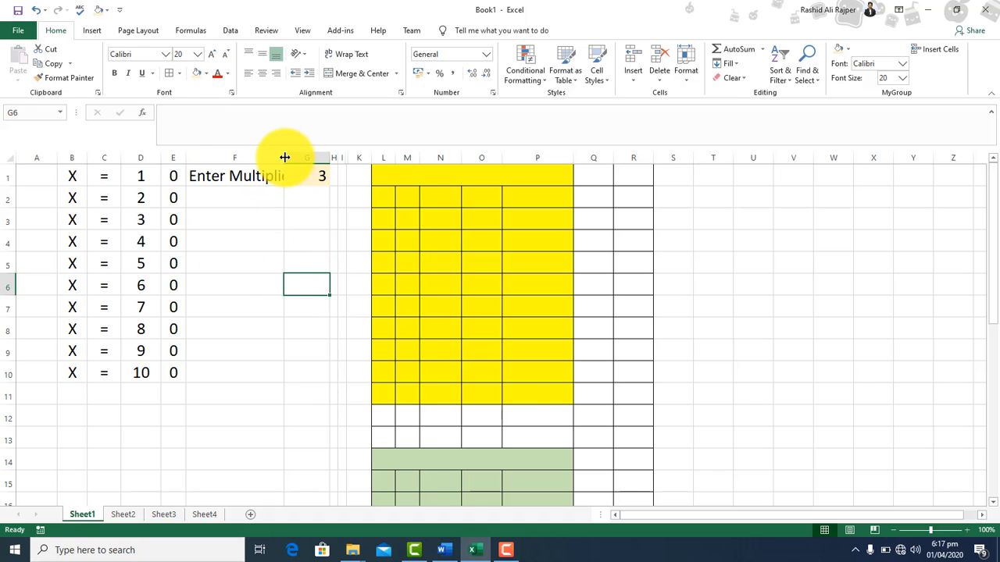
pyautogui.moveTo(284, 158); pyautogui.dragTo(313, 159)
pyautogui.click(335, 174)
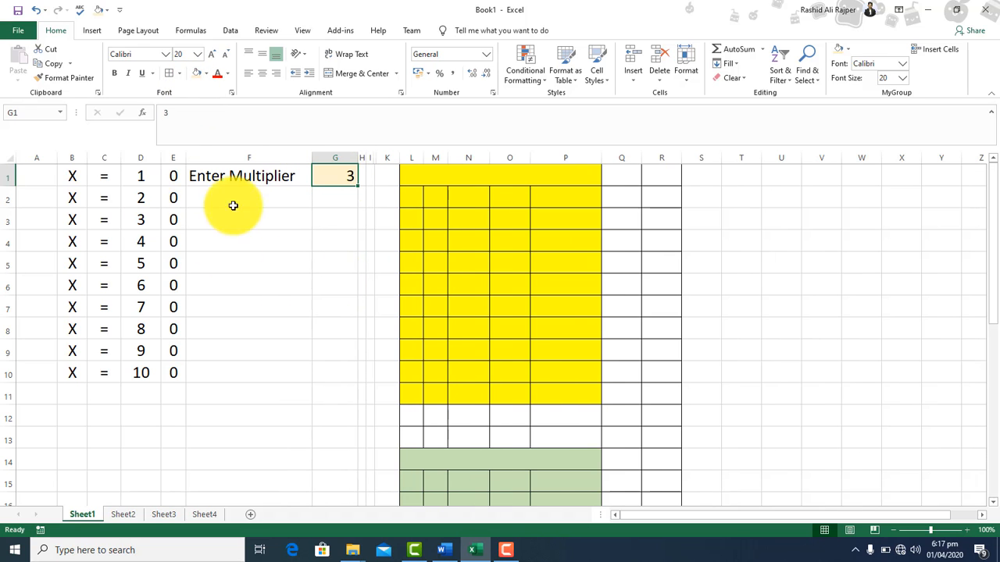
# Step: Link A1 to the multiplier with the formula =G1 and fill it down to A10
pyautogui.click(39, 172)
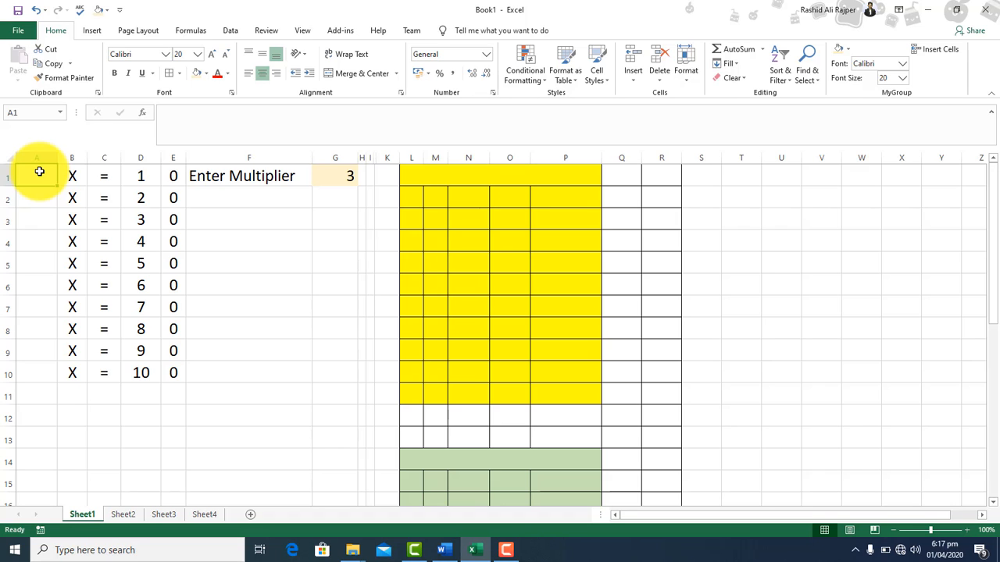
pyautogui.write('=G1')
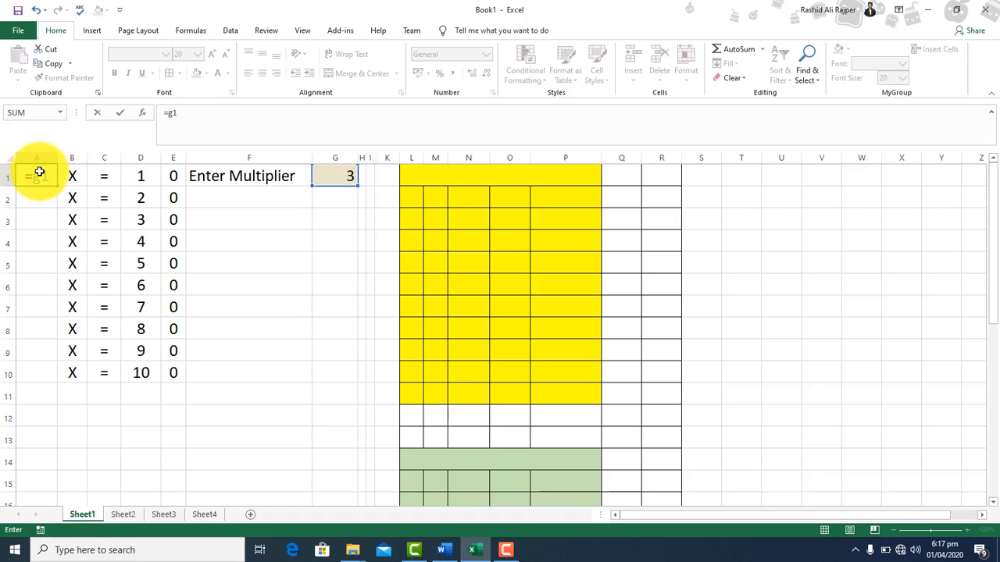
pyautogui.press('Return')
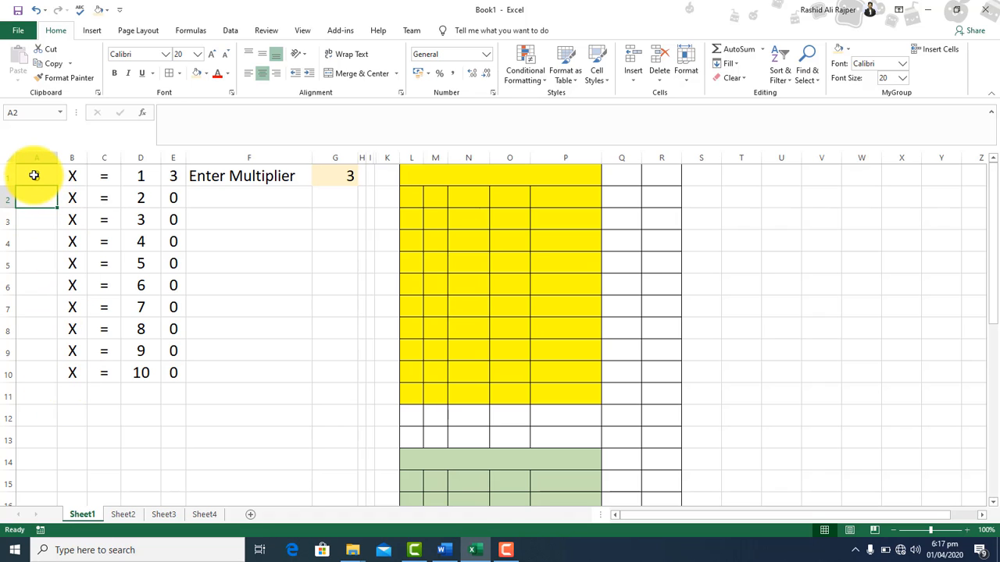
pyautogui.click(35, 175)
pyautogui.moveTo(60, 186); pyautogui.dragTo(48, 380)
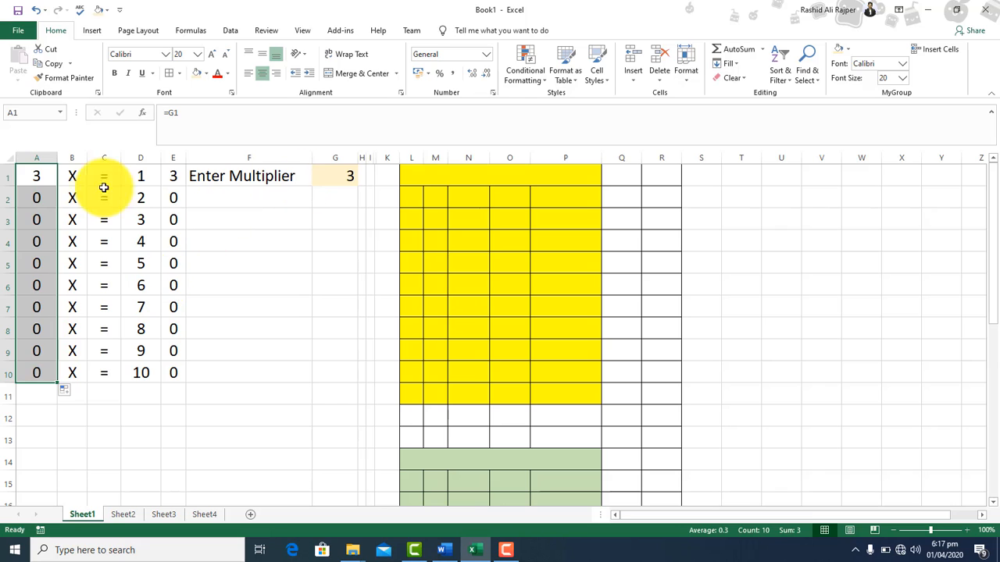
# Step: Examine the filled formulas from A1 downward to see how the reference to G1 shifts
pyautogui.click(39, 171)
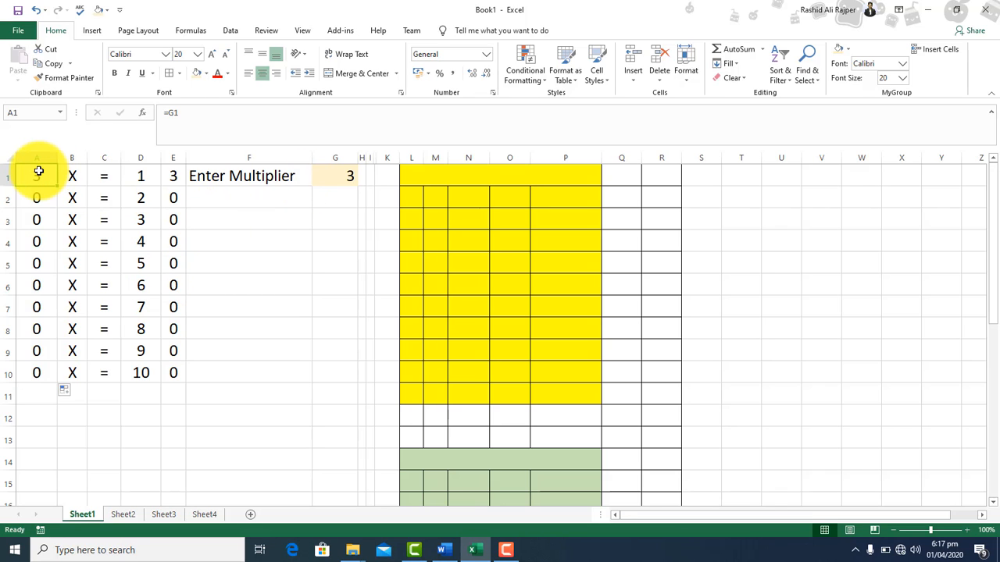
pyautogui.press('Down')
pyautogui.press('Down')
pyautogui.press('Down')
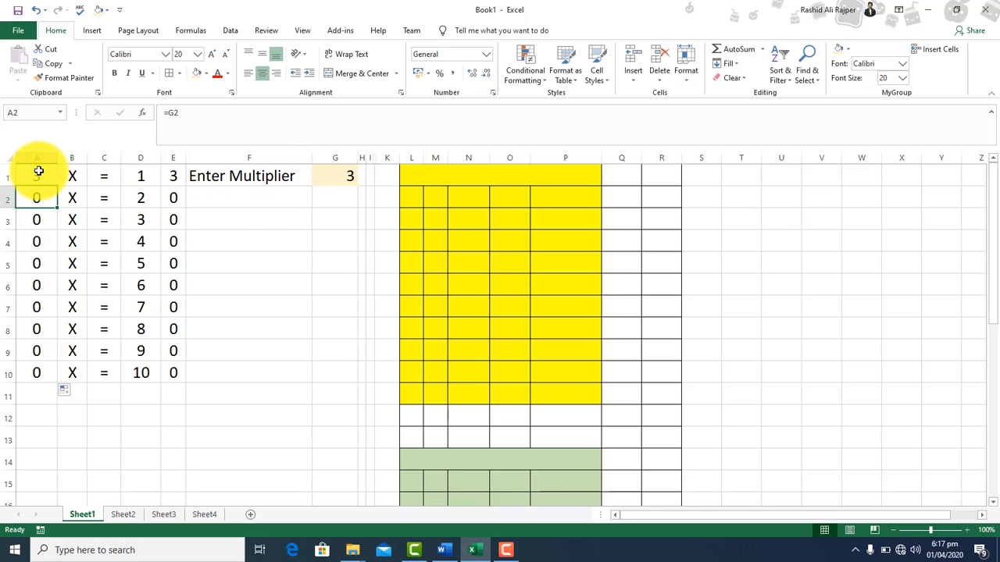
# Step: Copy the multiplier 3 from G1 down through G10 to supply the shifted references in column A
pyautogui.press('Down')
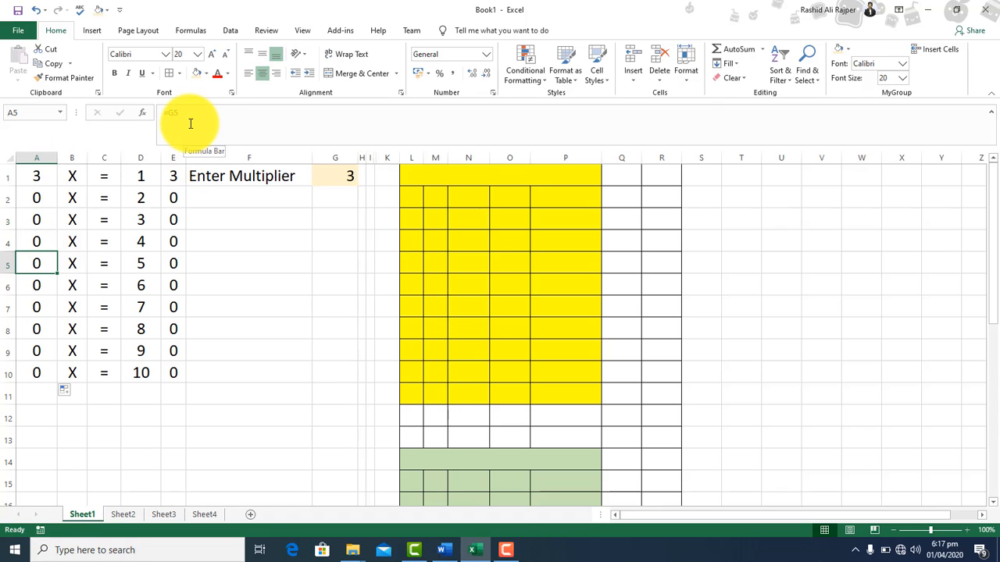
pyautogui.press('Down')
pyautogui.press('Down')
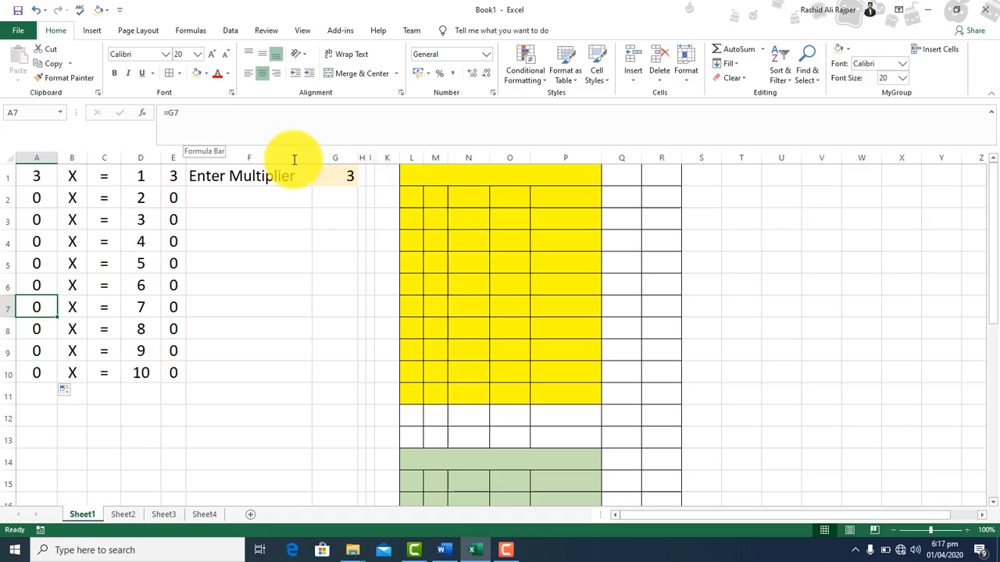
pyautogui.click(346, 238)
pyautogui.click(342, 176)
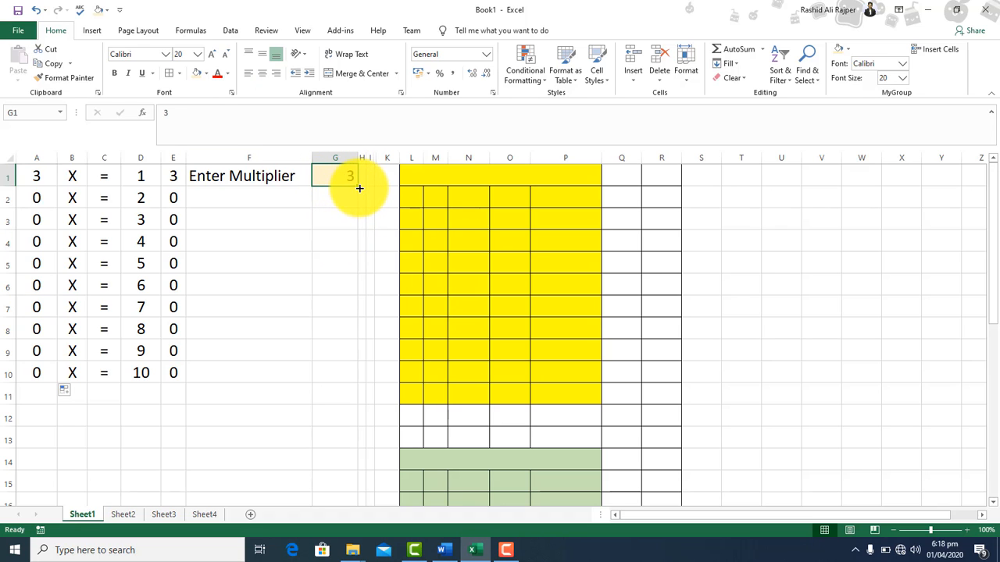
pyautogui.moveTo(359, 188); pyautogui.dragTo(356, 379)
# Step: Remove the copied multipliers and their fill from G2:G10, keeping only the entry in G1
pyautogui.click(334, 199)
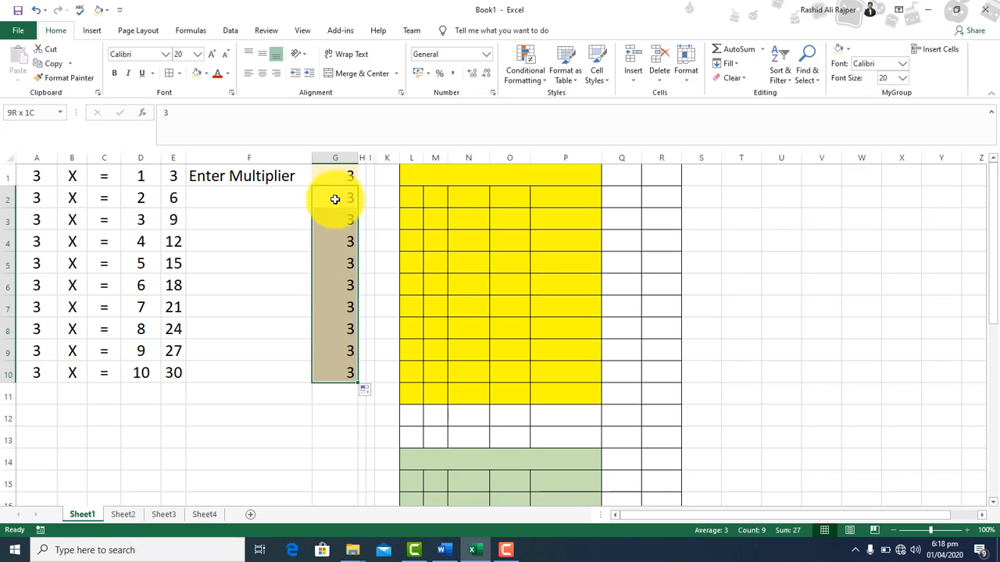
pyautogui.hotkey('ctrl', 'shift', 'Down')
pyautogui.press('Delete')
pyautogui.press('Up')
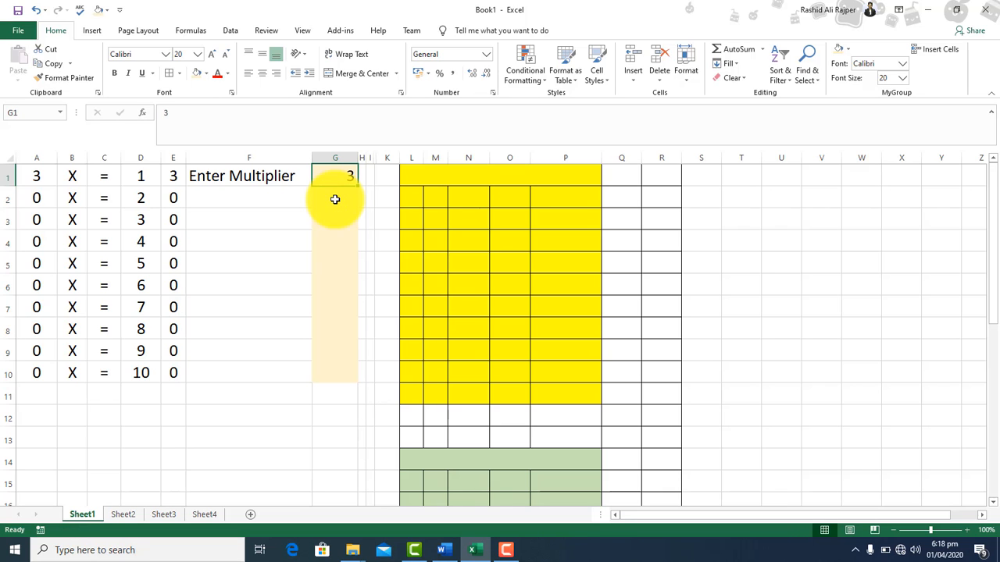
pyautogui.click(334, 199)
pyautogui.hotkey('ctrl', 'z')
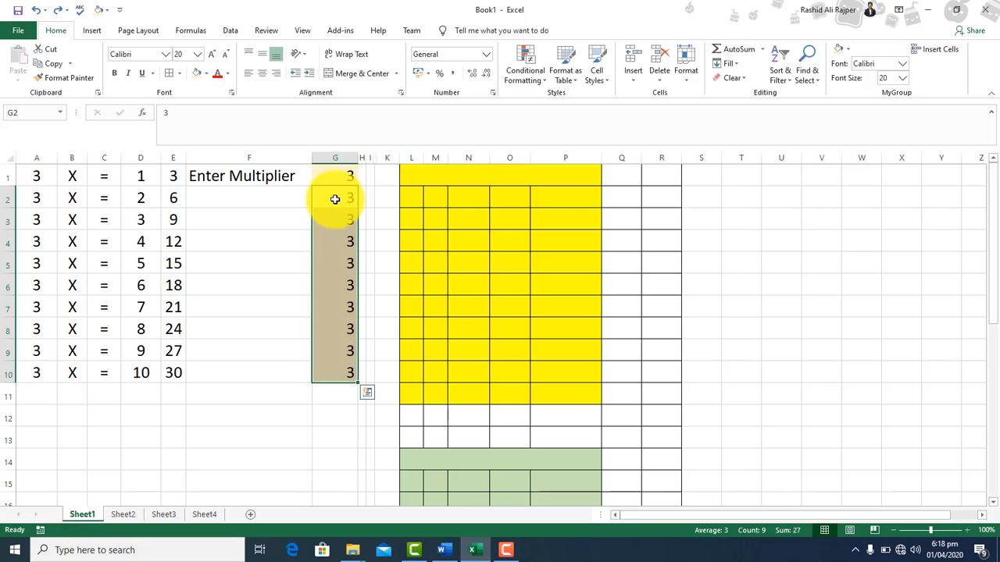
pyautogui.press('Delete')
pyautogui.press('Up')
pyautogui.press('Left')
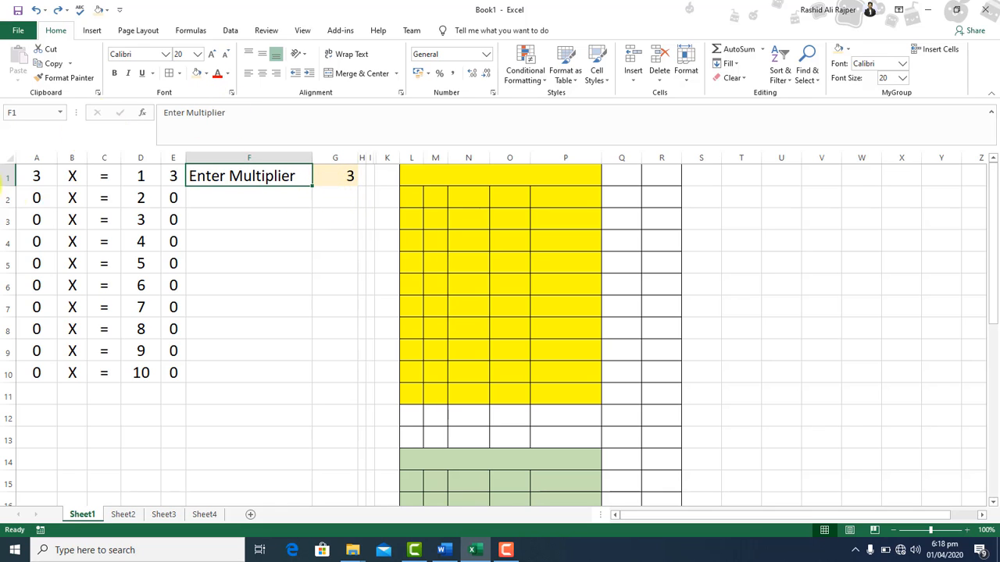
# Step: Enter the formula =G1 separately in each cell from A1 to A10
pyautogui.click(34, 173)
pyautogui.write('=G1')
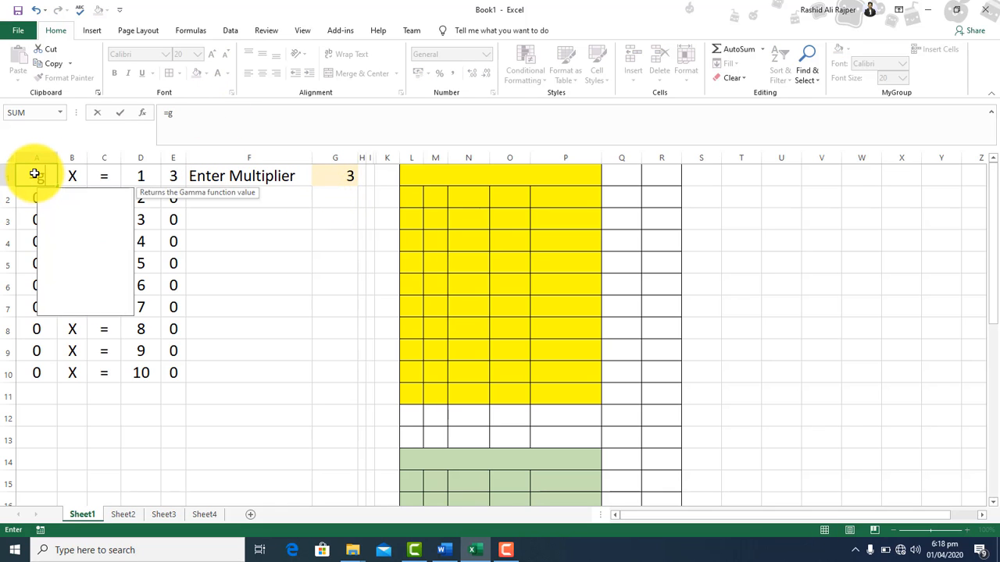
pyautogui.press('Return')
pyautogui.write('=G1')
pyautogui.press('Return')
pyautogui.write('=g1')
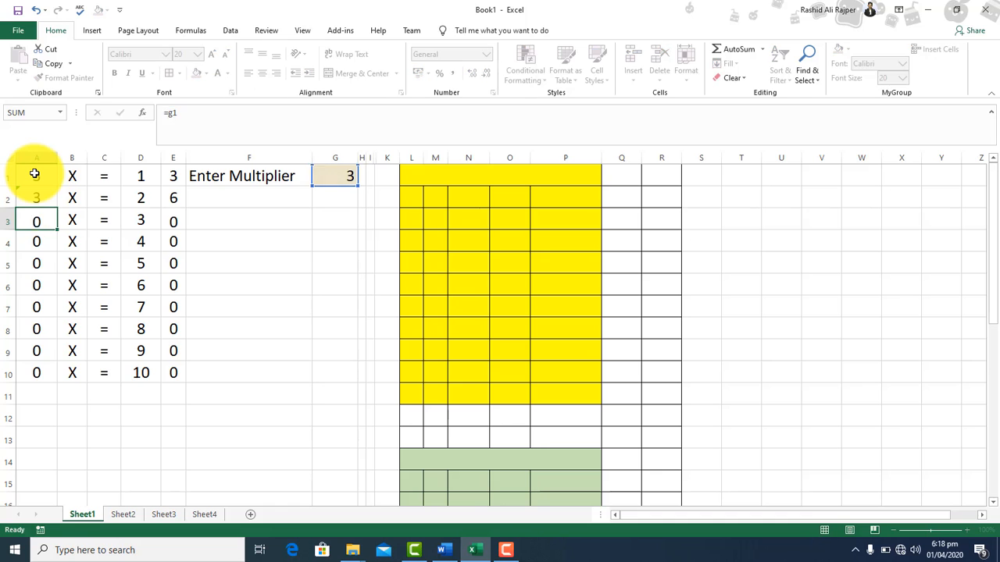
pyautogui.press('Return')
pyautogui.write('=g1')
pyautogui.press('BackSpace')
pyautogui.press('BackSpace')
pyautogui.press('BackSpace')
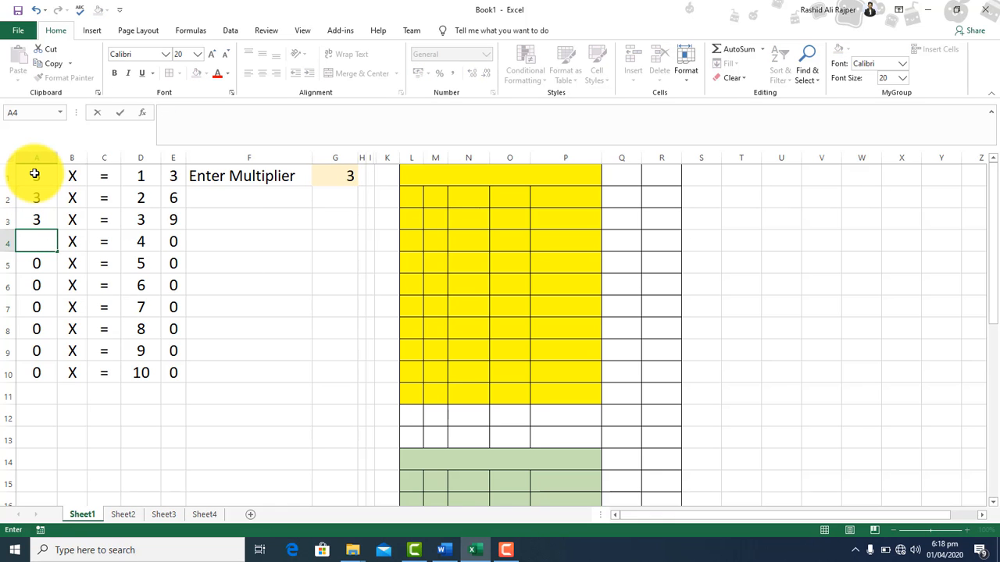
pyautogui.write('=g1')
pyautogui.press('Return')
pyautogui.write('=g1')
pyautogui.press('Return')
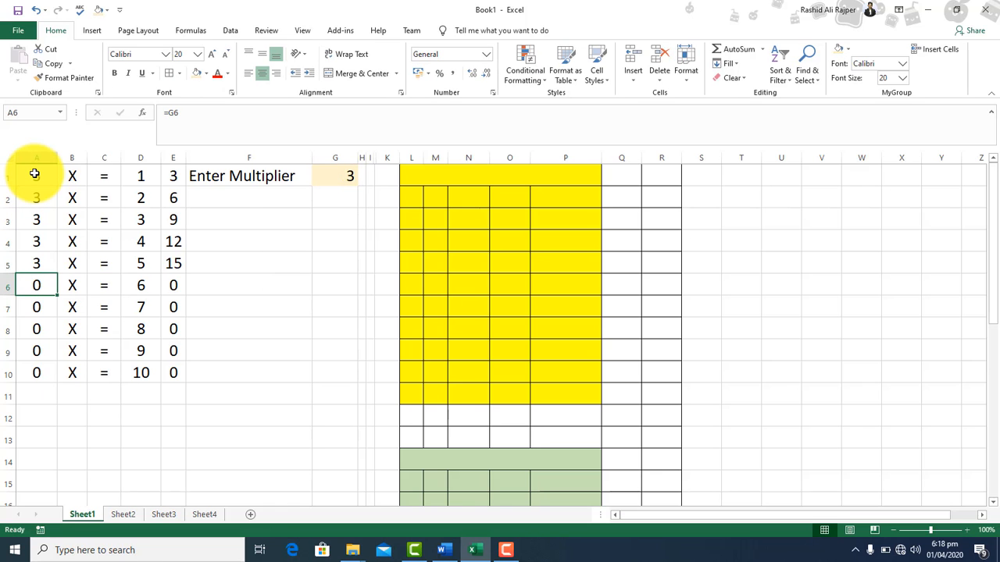
pyautogui.write('=g1')
pyautogui.press('Return')
pyautogui.write('=g1')
pyautogui.press('Return')
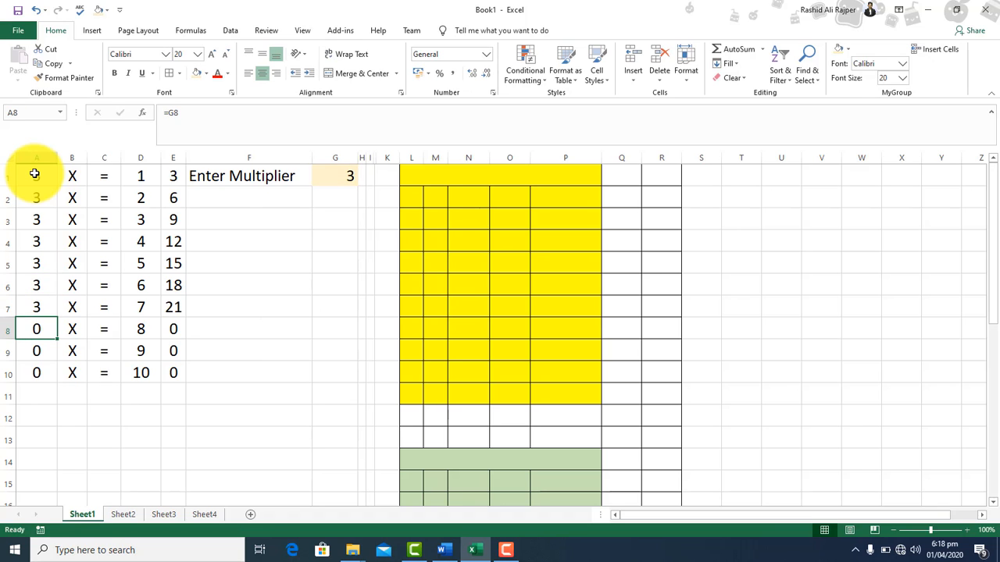
pyautogui.write('=g1')
pyautogui.press('Return')
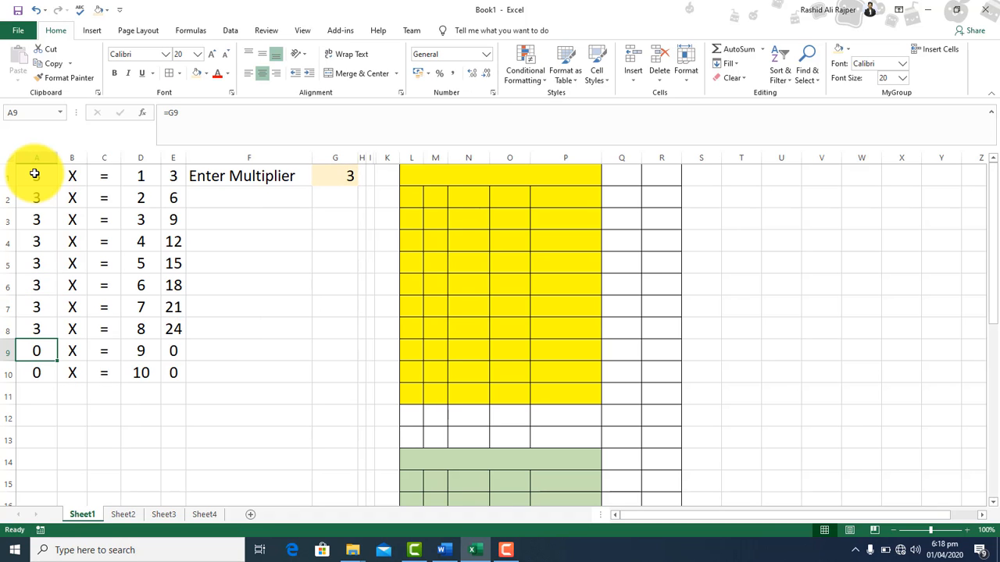
pyautogui.write('=g1')
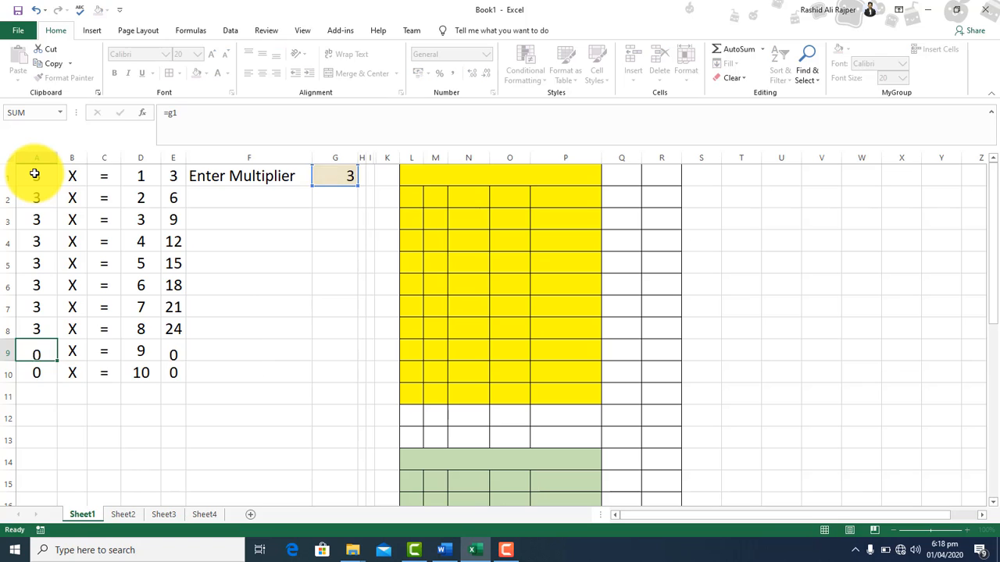
pyautogui.press('Return')
pyautogui.write('=g1')
pyautogui.press('Return')
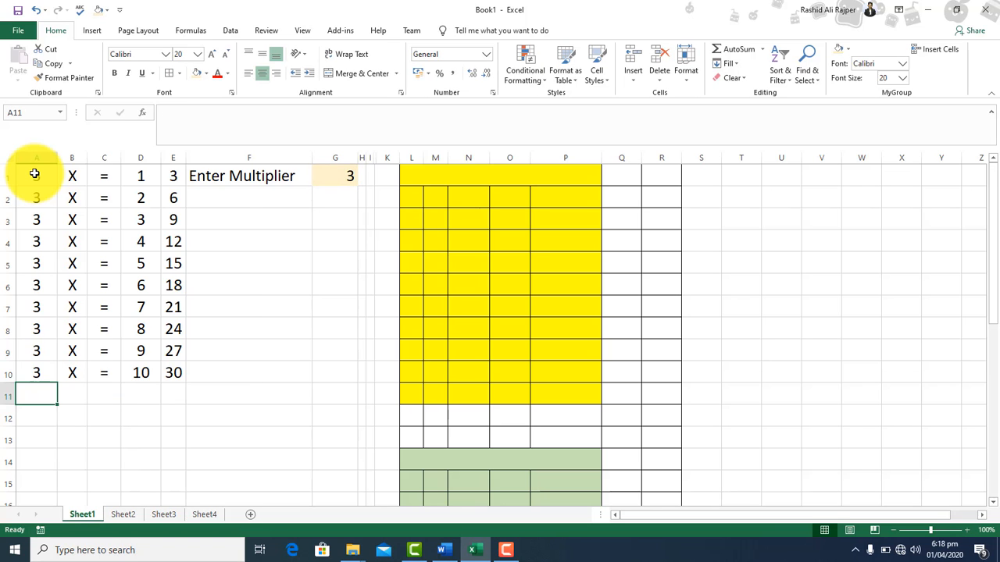
pyautogui.press('Up')
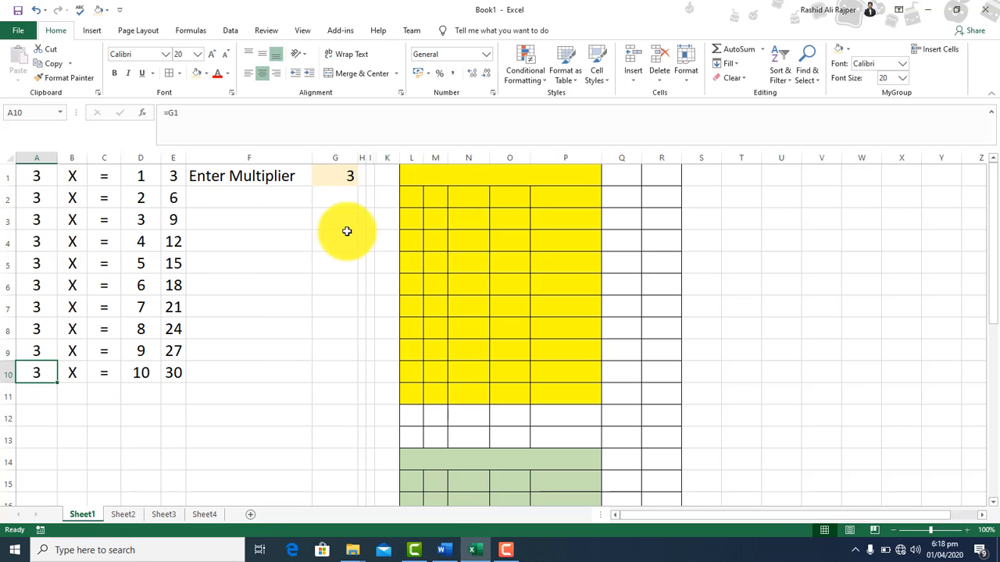
# Step: Test the table by entering the multipliers 2, 3, 4, 5, 7, 8, 6, 5 and finally 2 in G1
pyautogui.click(345, 173)
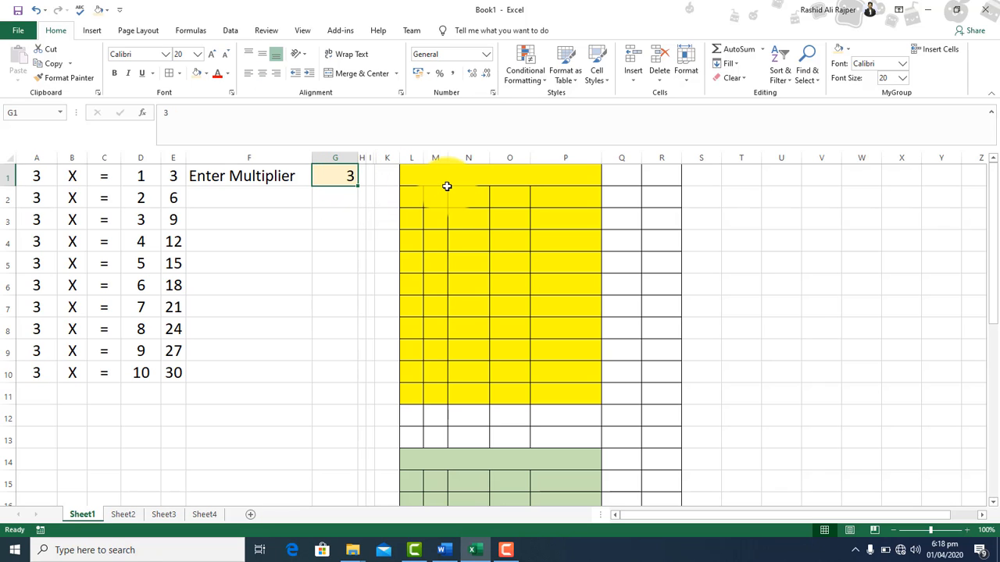
pyautogui.write('2')
pyautogui.press('Return')
pyautogui.press('Up')
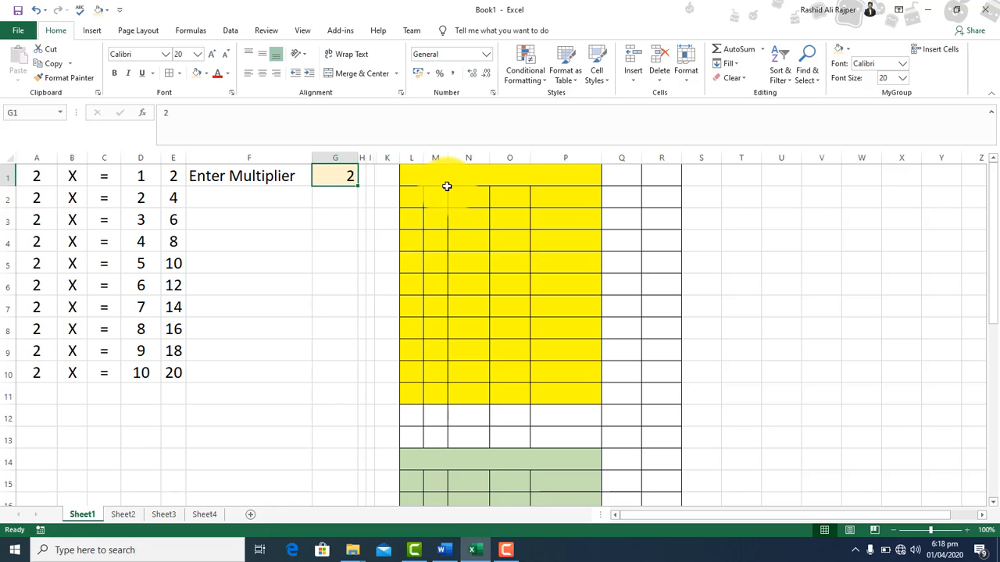
pyautogui.write('3')
pyautogui.press('Return')
pyautogui.press('Up')
pyautogui.write('4')
pyautogui.press('Return')
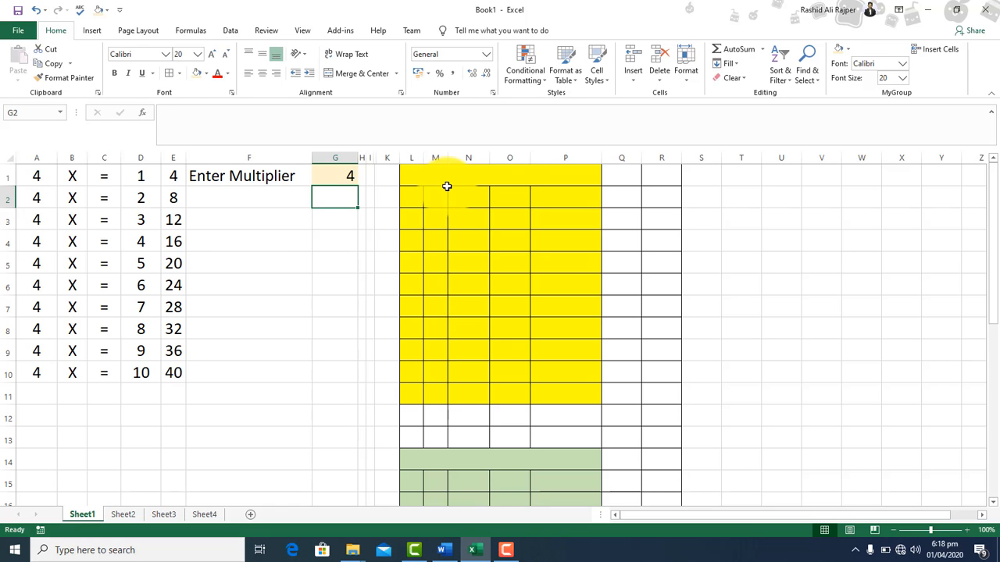
pyautogui.press('Up')
pyautogui.write('5')
pyautogui.press('Return')
pyautogui.press('Up')
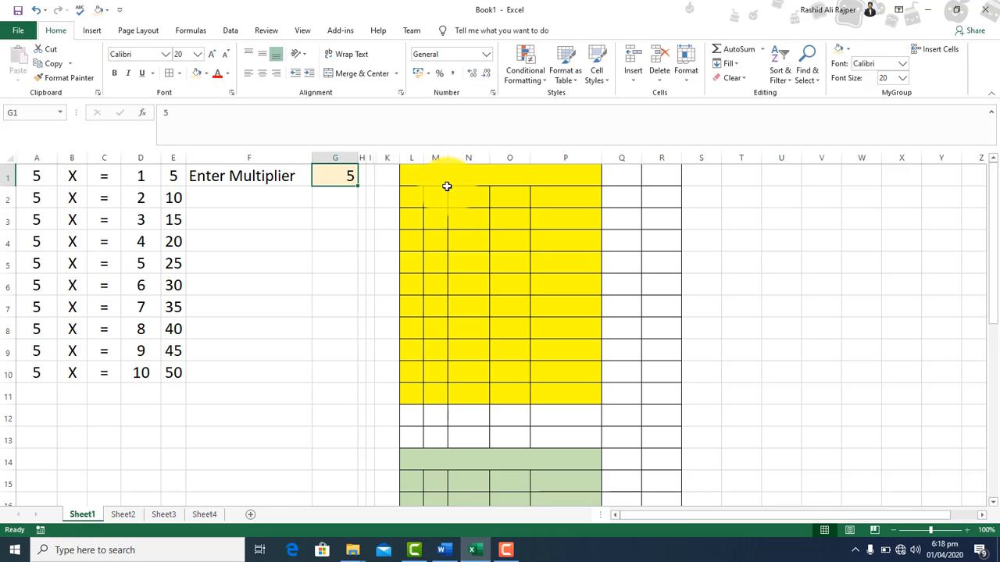
pyautogui.write('7')
pyautogui.press('Return')
pyautogui.press('Up')
pyautogui.write('8')
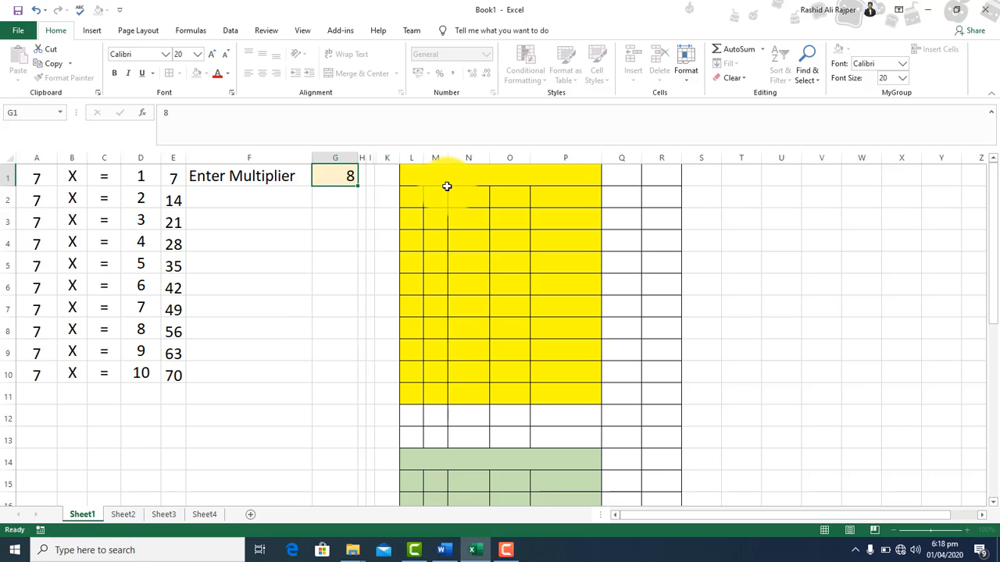
pyautogui.press('Return')
pyautogui.press('Up')
pyautogui.write('6')
pyautogui.press('Return')
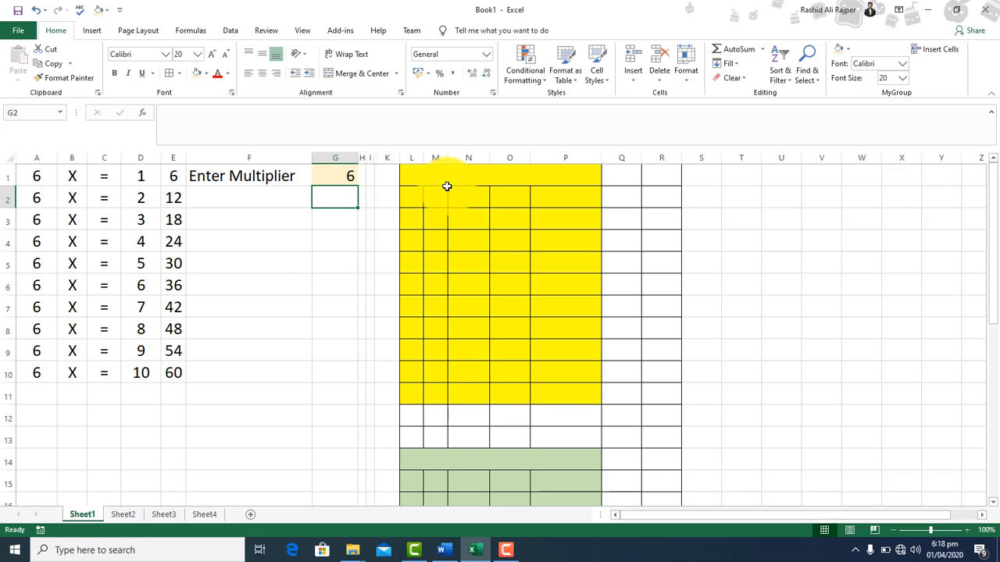
pyautogui.press('Up')
pyautogui.write('5')
pyautogui.press('Return')
pyautogui.press('Up')
pyautogui.write('2')
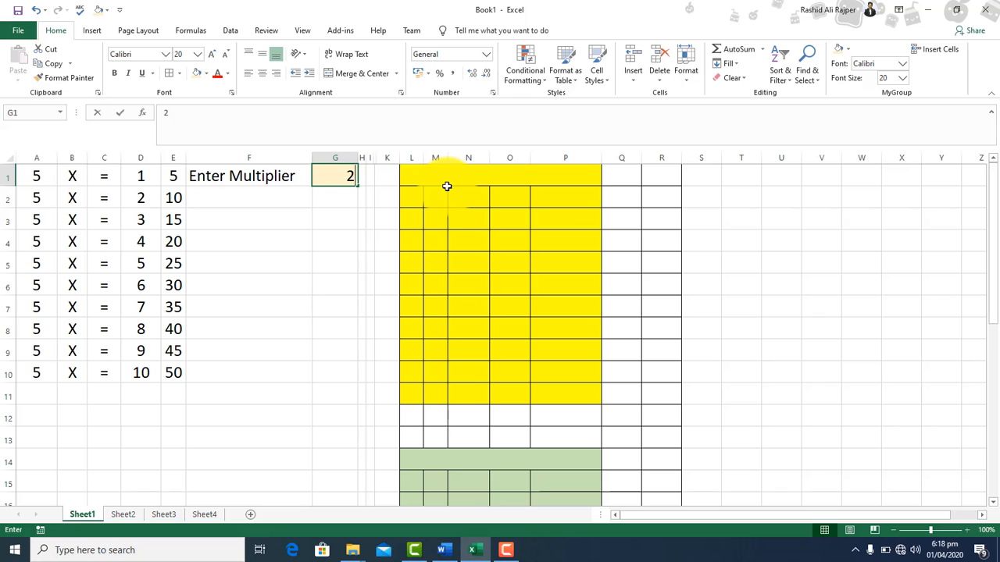
pyautogui.press('Return')
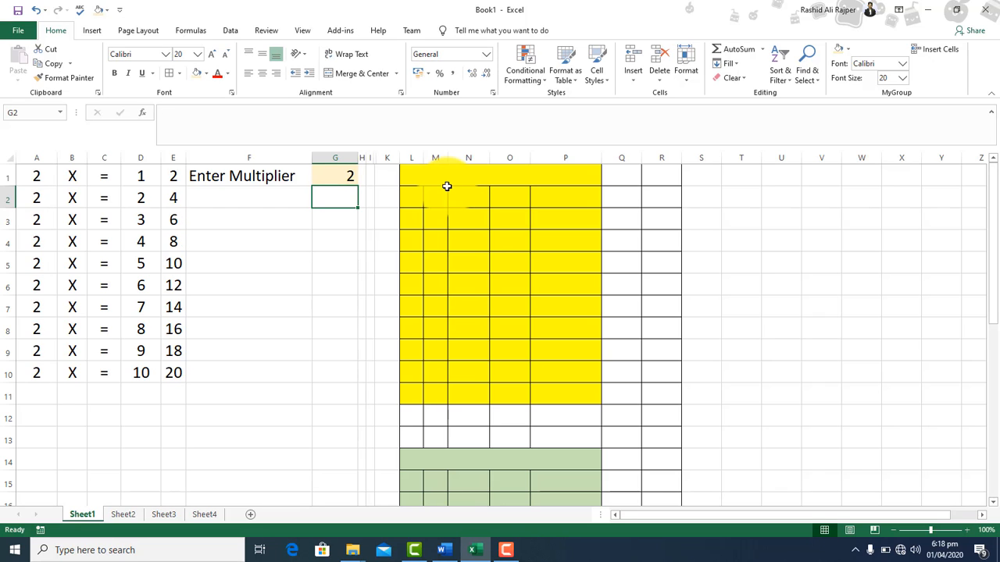
# Step: Examine the individually entered formulas in A1:A10 and which cell they refer to
pyautogui.press('Left')
pyautogui.press('Left')
pyautogui.press('Left')
pyautogui.press('Left')
pyautogui.press('Left')
pyautogui.press('Left')
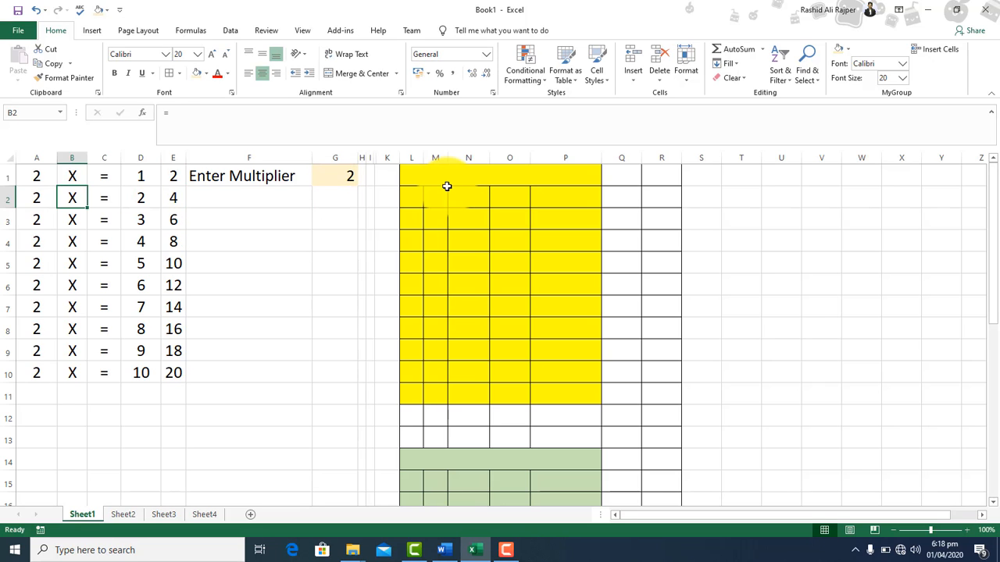
pyautogui.press('Up')
pyautogui.hotkey('shift', 'Down')
pyautogui.hotkey('shift', 'Down')
pyautogui.hotkey('shift', 'Down')
pyautogui.hotkey('shift', 'Down')
pyautogui.hotkey('shift', 'Down')
pyautogui.hotkey('shift', 'Down')
pyautogui.hotkey('shift', 'Down')
pyautogui.hotkey('shift', 'Down')
pyautogui.hotkey('shift', 'Down')
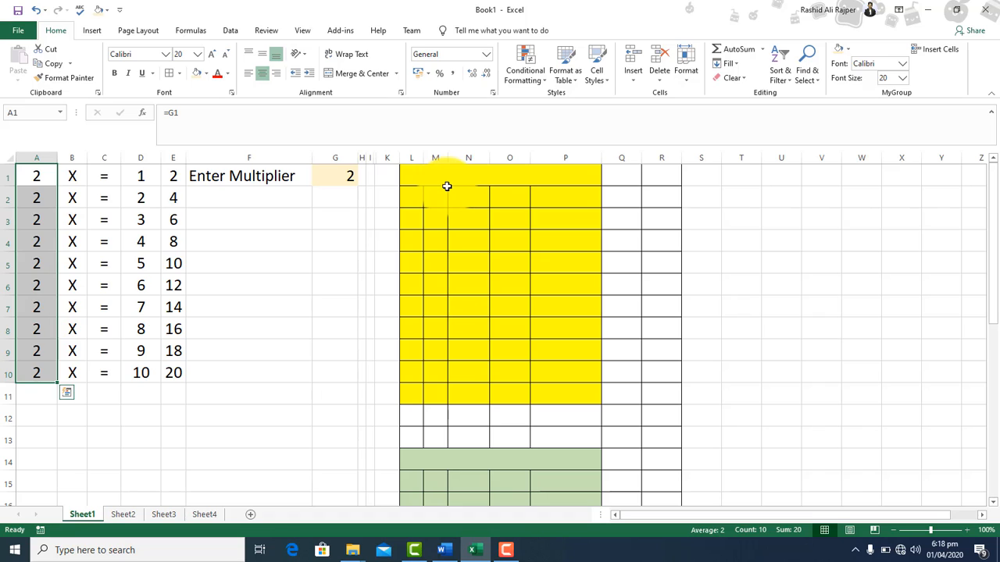
pyautogui.press('Down')
pyautogui.press('Down')
pyautogui.press('Down')
pyautogui.press('Up')
pyautogui.press('Up')
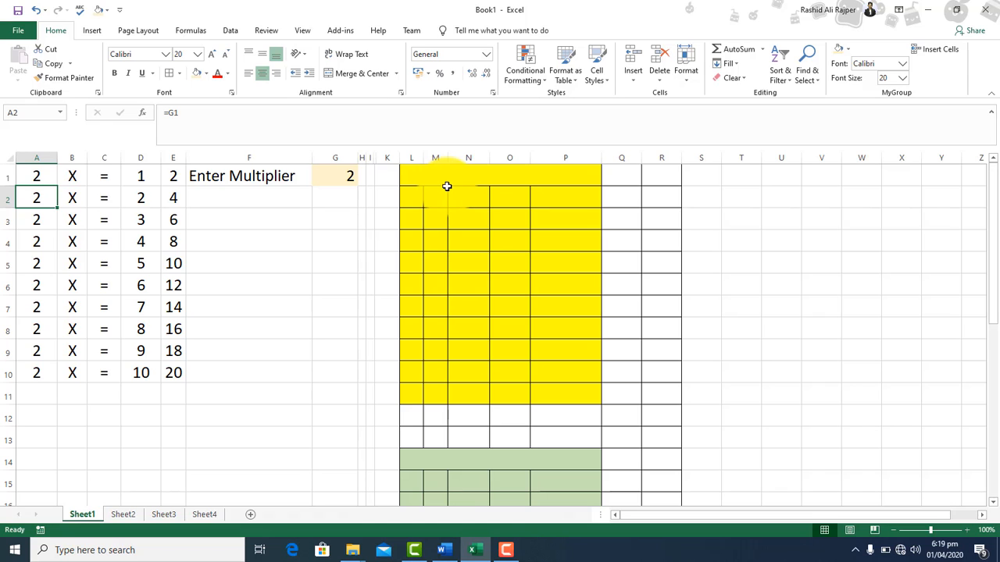
# Step: Replace the column A formulas with a single absolute reference, =$G$1, in A1
pyautogui.press('Up')
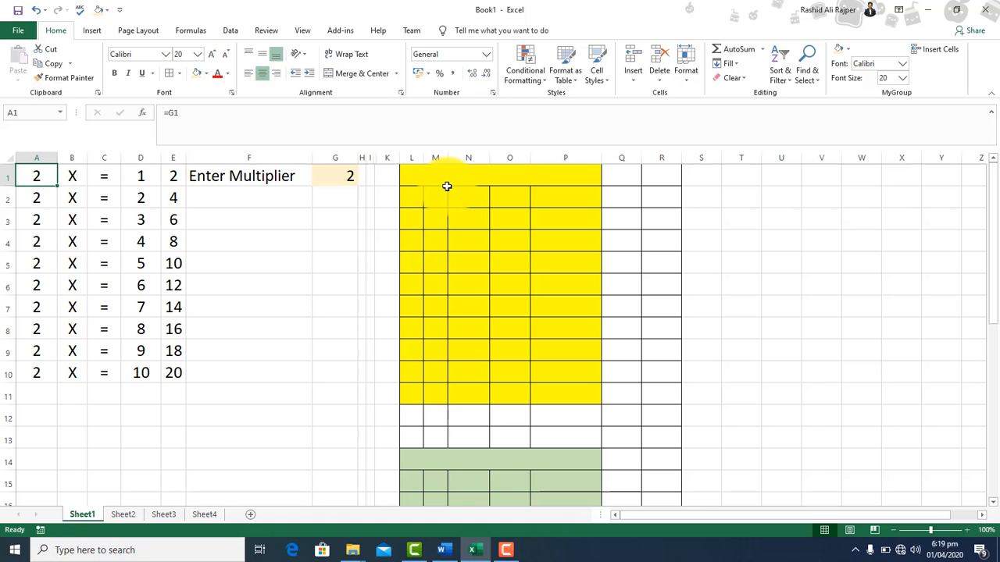
pyautogui.write('=G1')
pyautogui.press('F2')
pyautogui.press('Left')
pyautogui.press('Left')
pyautogui.write('$')
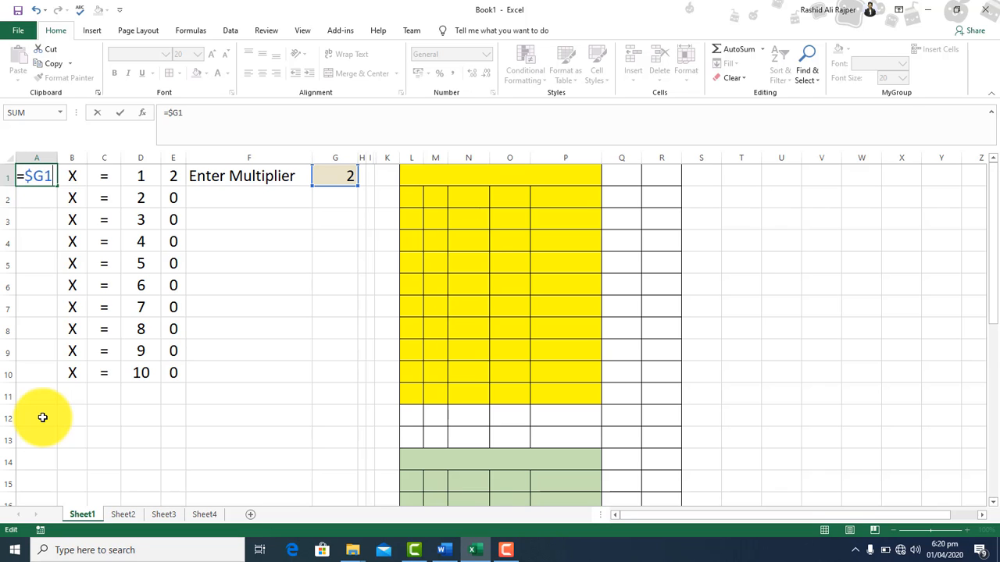
pyautogui.press('Right')
pyautogui.write('$')
pyautogui.press('Return')
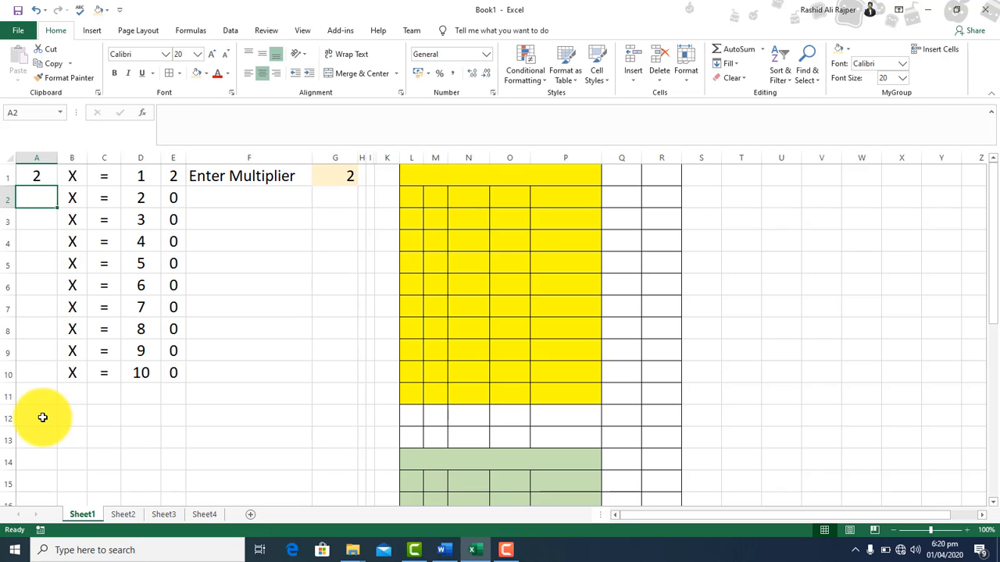
# Step: Fill the absolute-reference formula from A1 down to A10
pyautogui.press('Up')
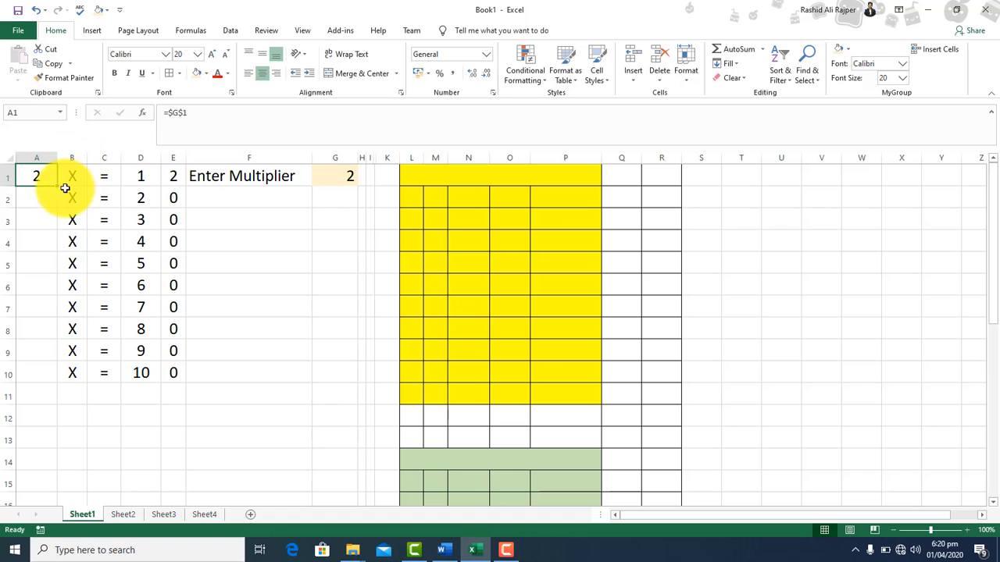
pyautogui.moveTo(56, 186); pyautogui.dragTo(45, 379)
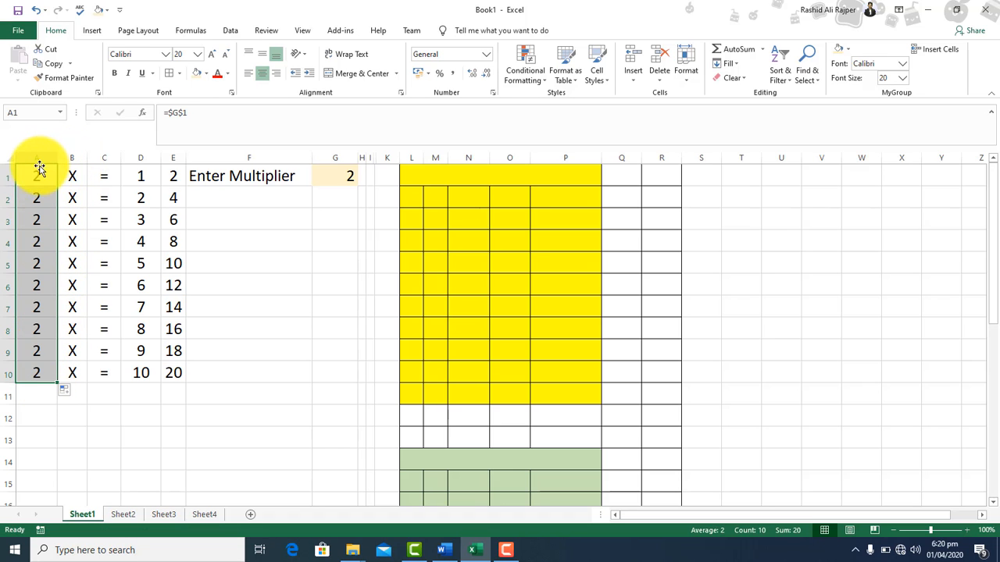
pyautogui.click(39, 173)
# Step: Title the yellow block in L1 "Simple / Relative Cell Reference"
pyautogui.click(523, 175)
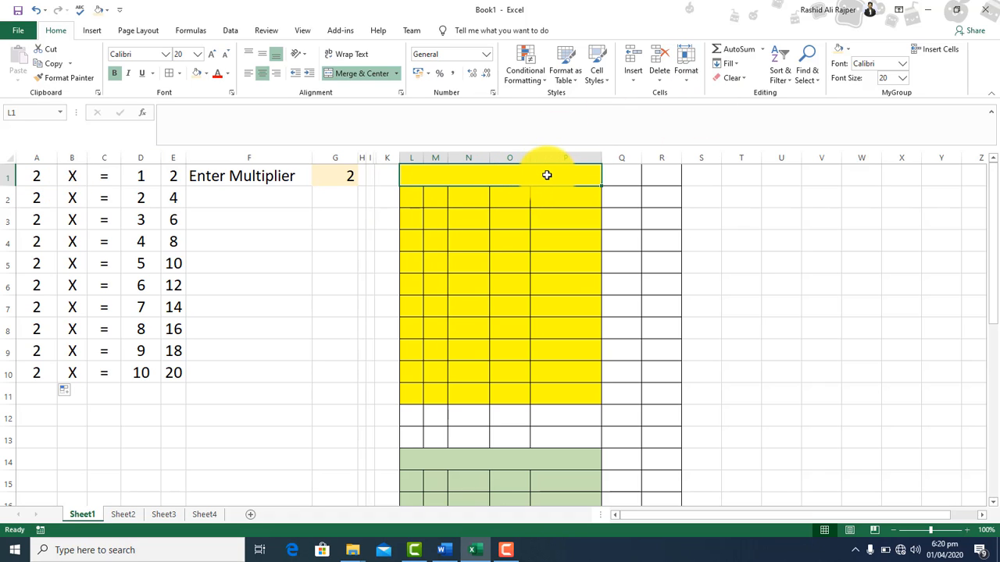
pyautogui.write('Simple')
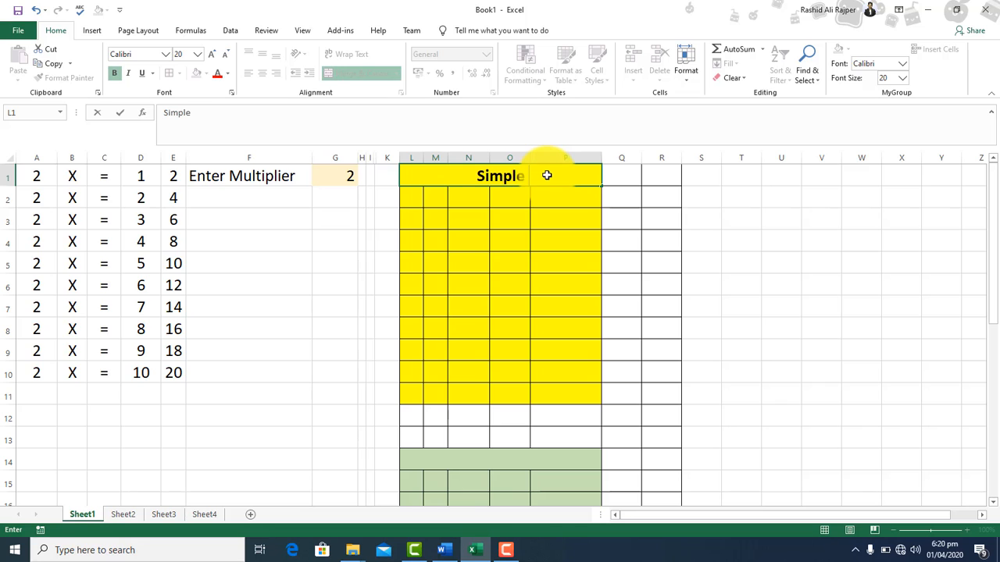
pyautogui.write(' Cell F')
pyautogui.press('BackSpace')
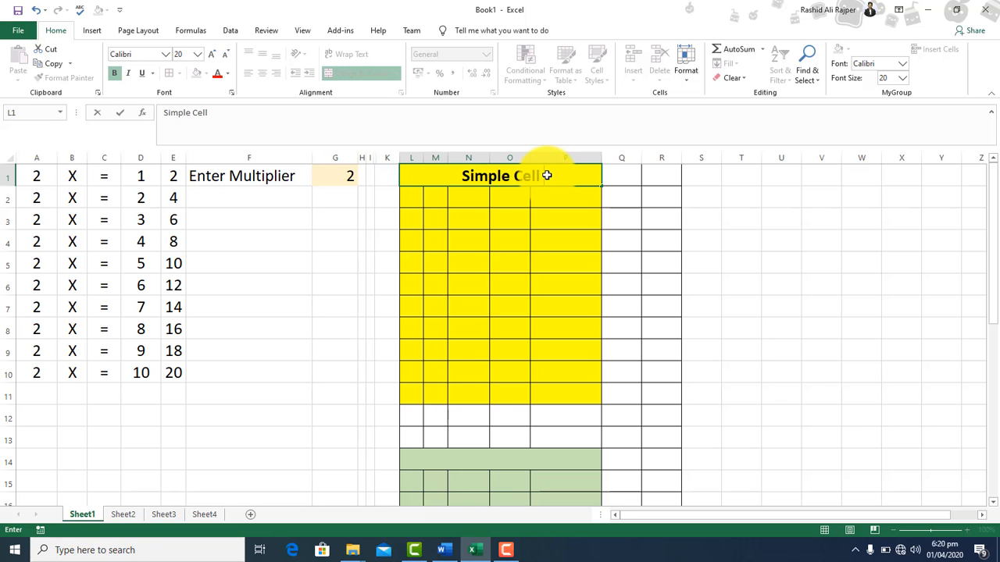
pyautogui.write('Reference')
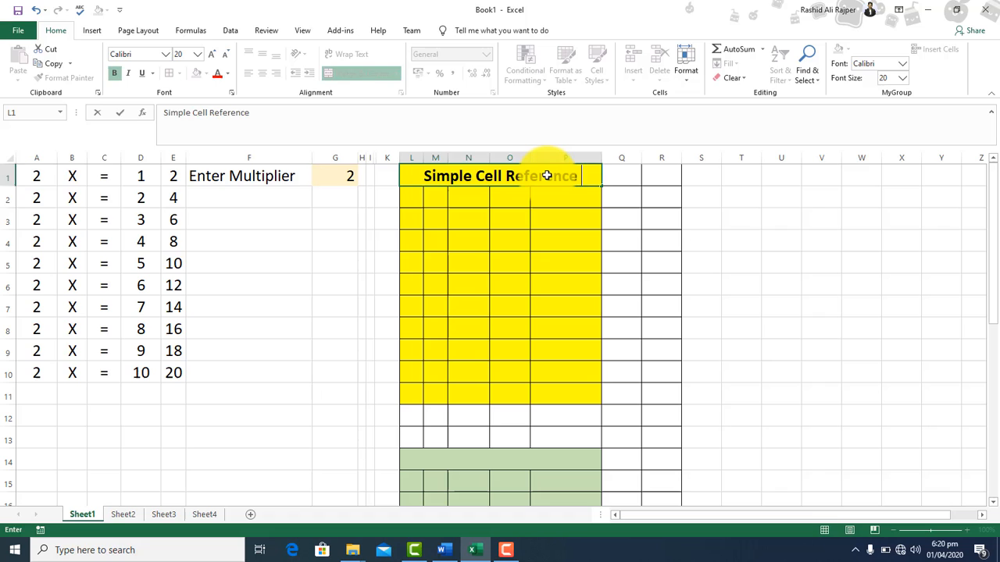
pyautogui.hotkey('ctrl', 'Return')
pyautogui.press('F2')
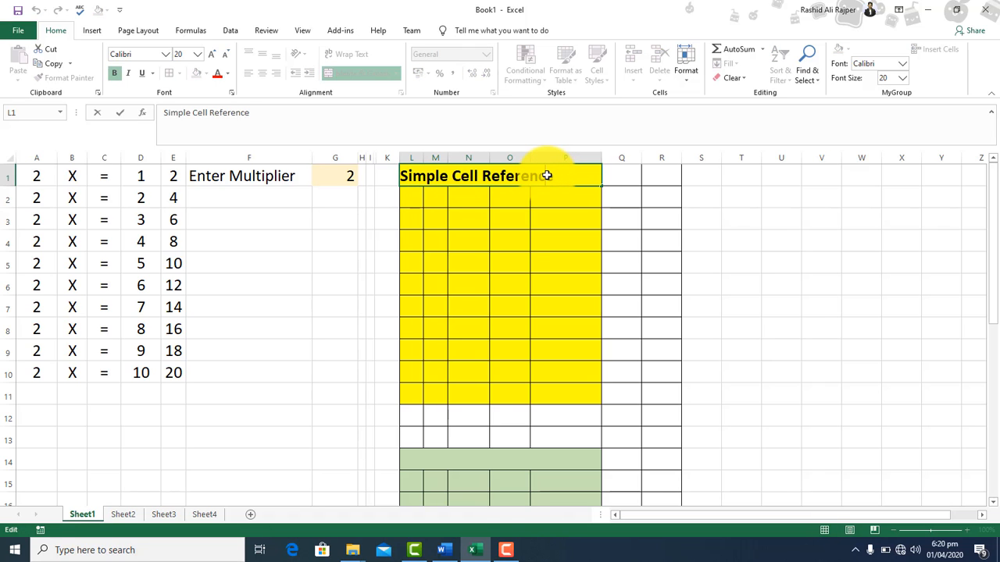
pyautogui.write('/ Rela')
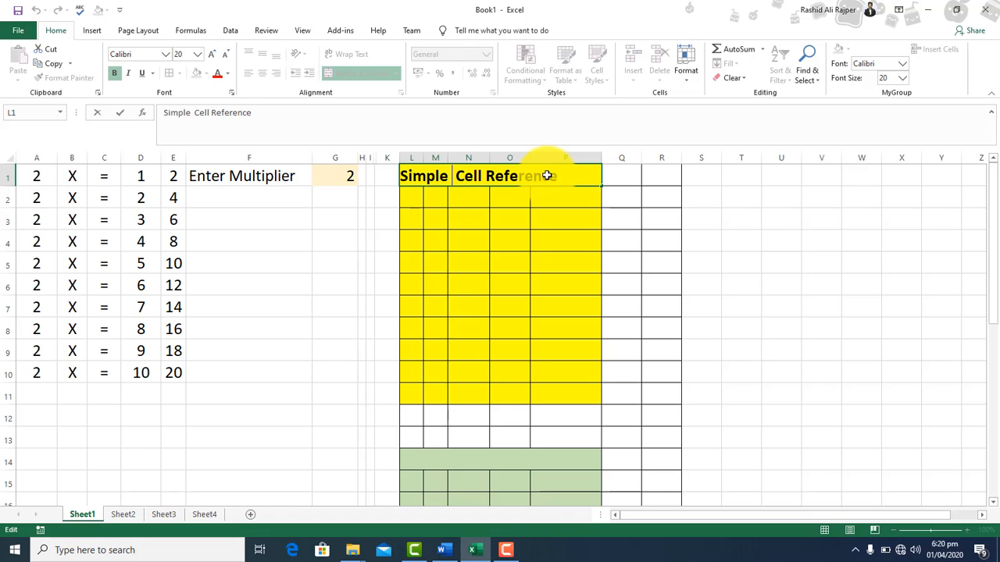
pyautogui.write('tive')
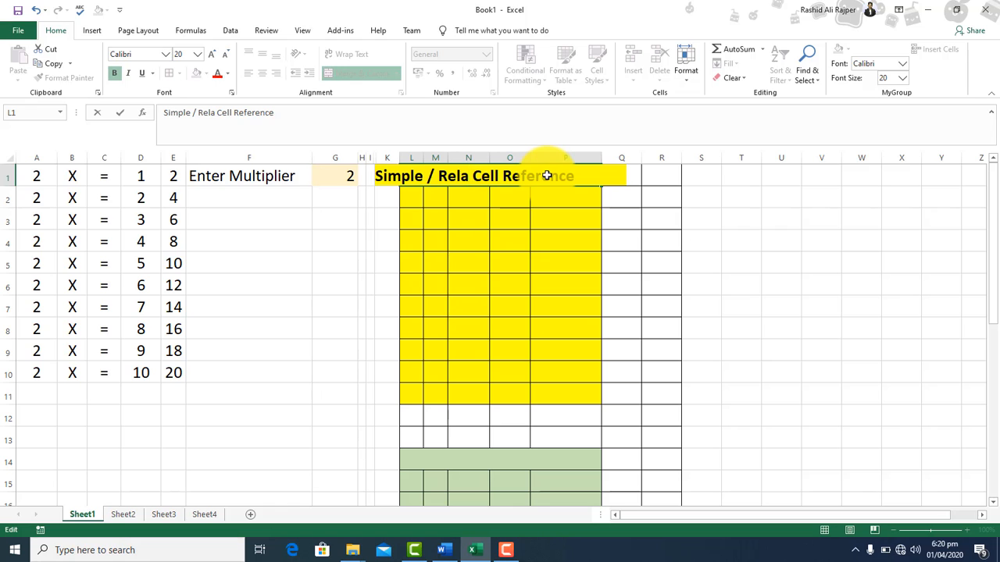
pyautogui.hotkey('ctrl', 'Return')
# Step: Enter the relative reference =A1 in L2 and fill it down and across the yellow block L2:P11
pyautogui.click(415, 200)
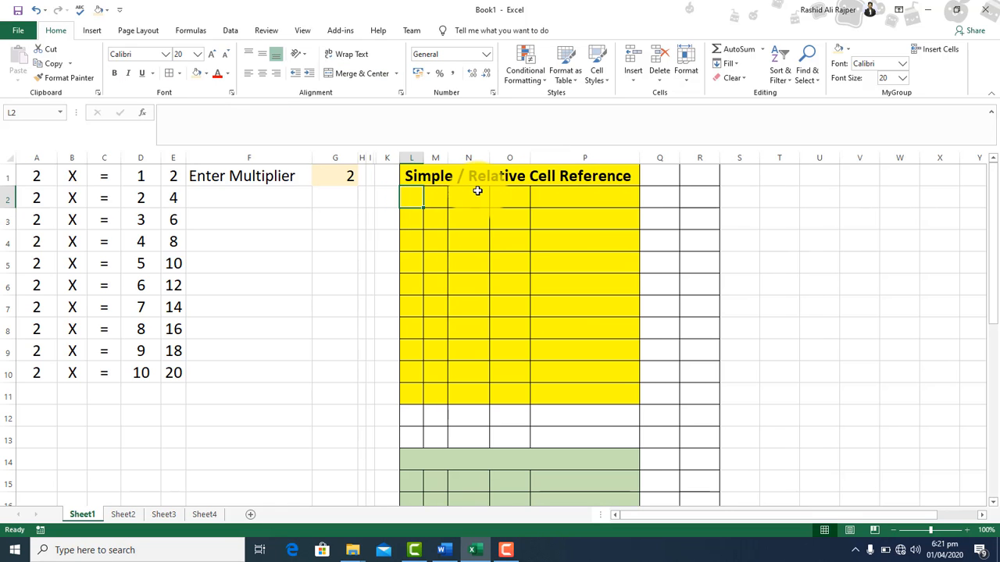
pyautogui.write('=a1')
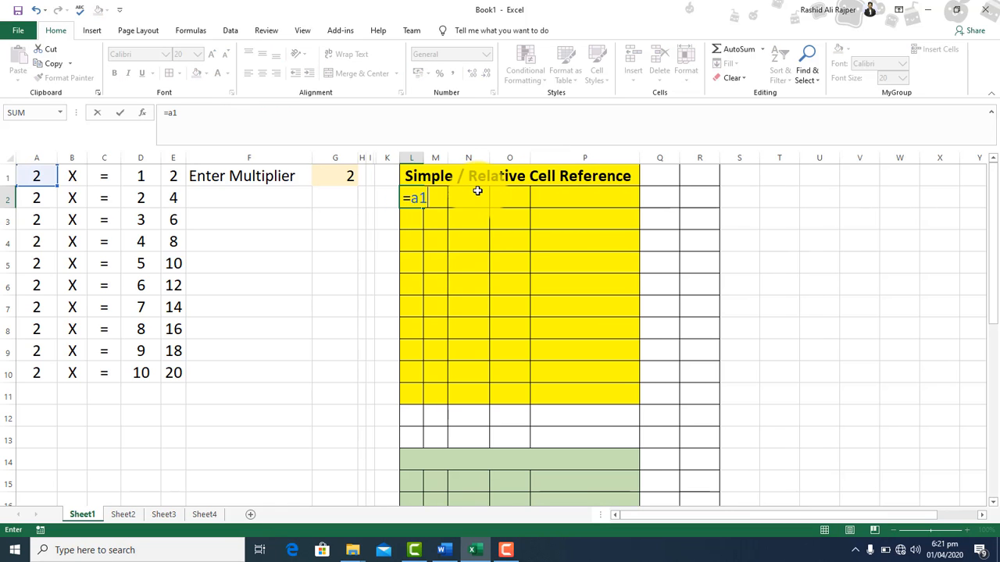
pyautogui.hotkey('ctrl', 'Return')
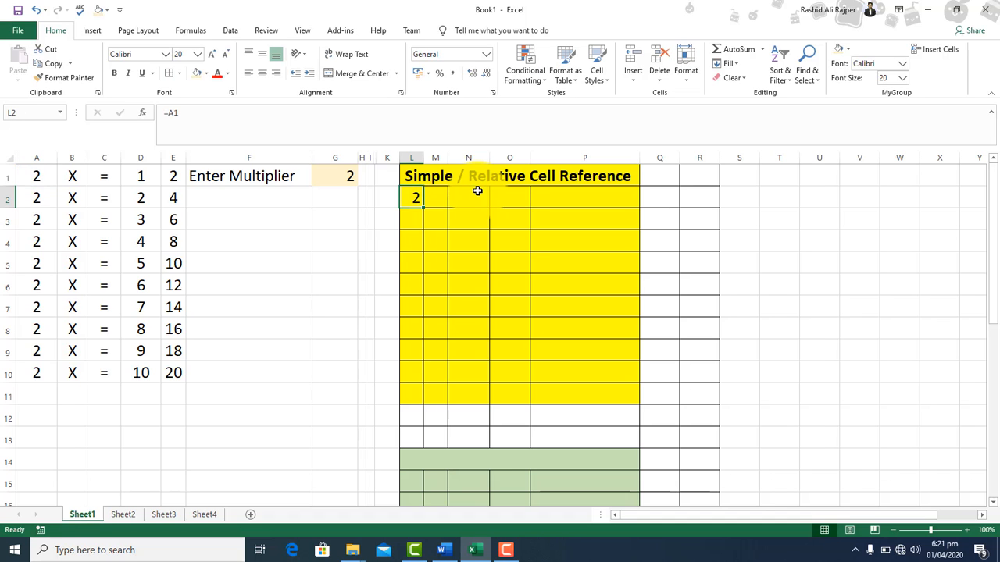
pyautogui.moveTo(423, 208); pyautogui.dragTo(416, 397)
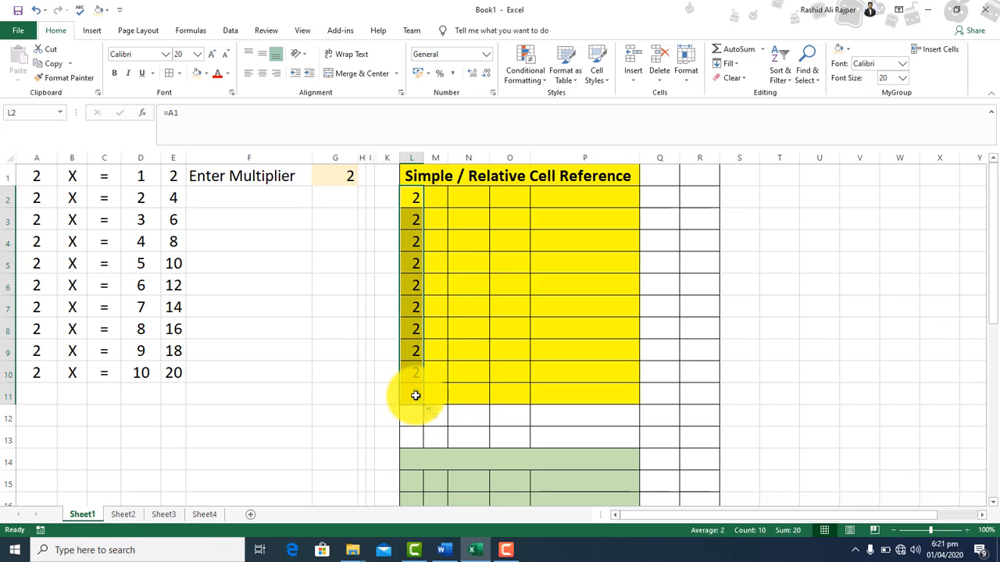
pyautogui.moveTo(422, 404); pyautogui.dragTo(637, 401)
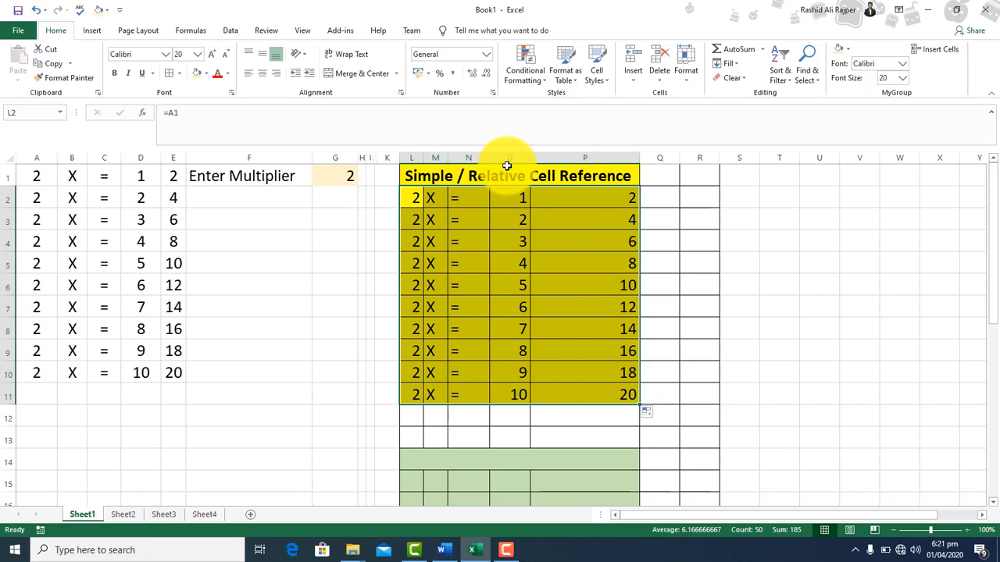
pyautogui.click(412, 198)
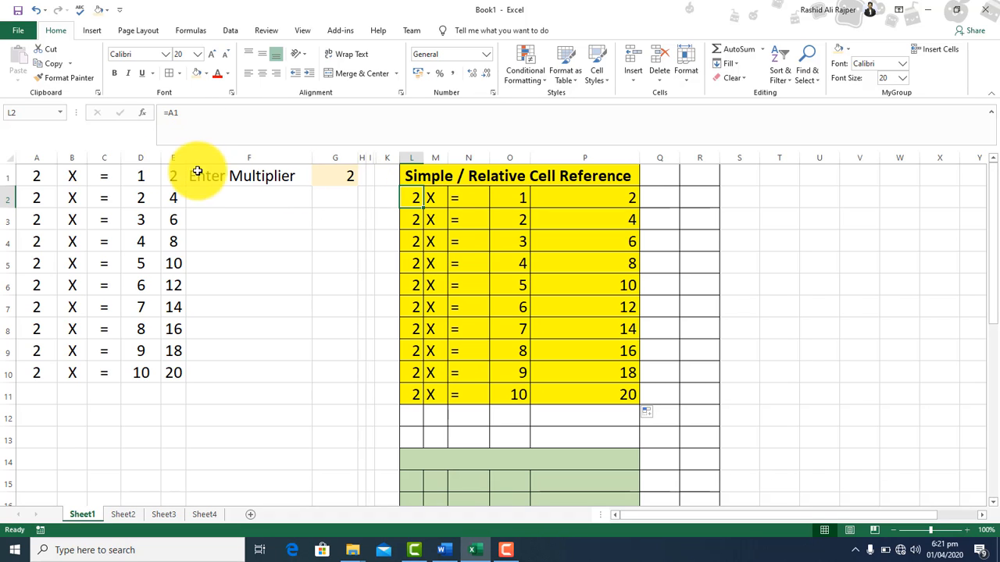
# Step: Test the linked yellow table by entering the multipliers 3 and 4 in G1
pyautogui.click(336, 173)
pyautogui.write('3')
pyautogui.press('Return')
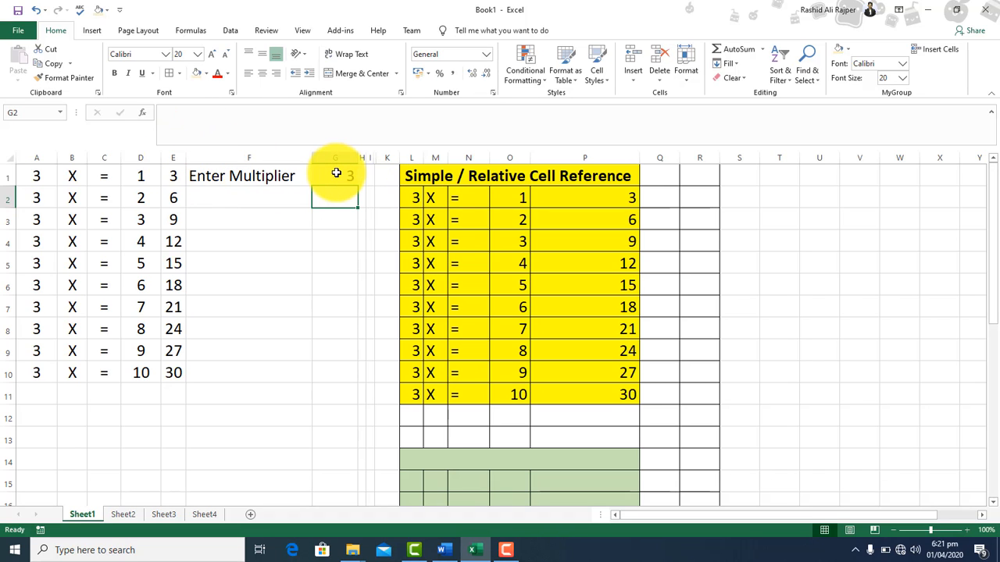
pyautogui.click(336, 172)
pyautogui.write('4')
pyautogui.press('Return')
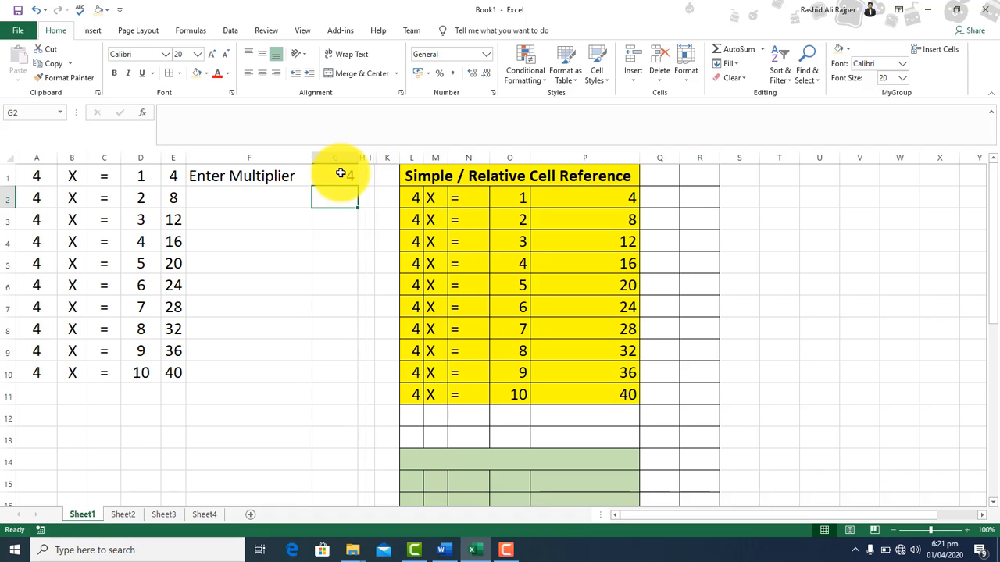
pyautogui.moveTo(422, 173); pyautogui.dragTo(584, 351)
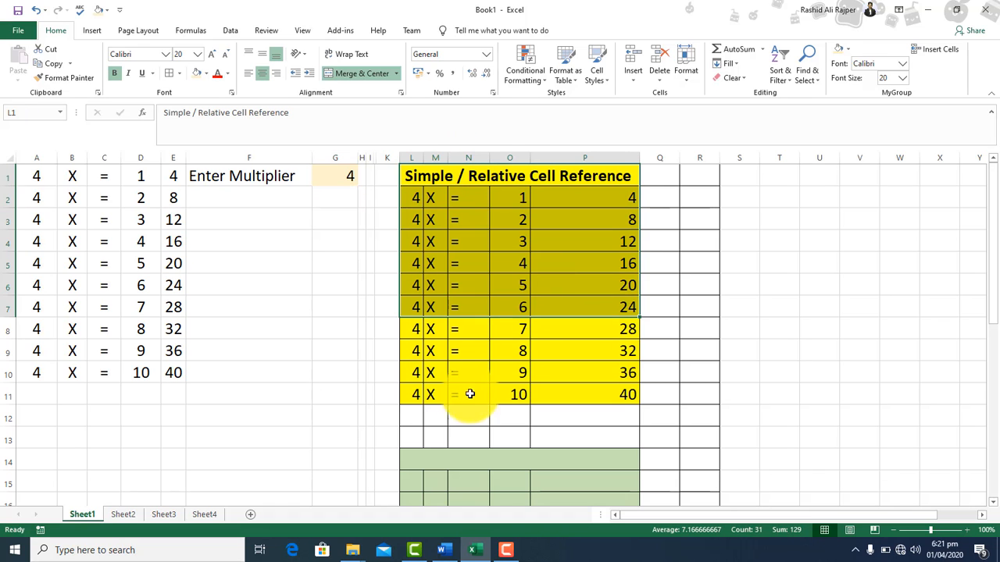
pyautogui.click(435, 394)
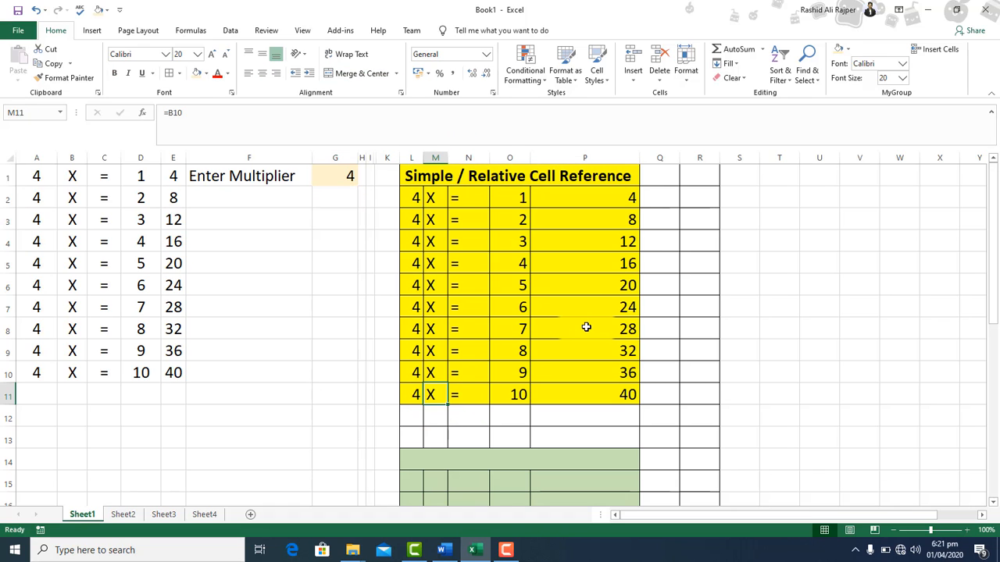
# Step: Display the sheet's formulas instead of their results and bring the yellow block into view
pyautogui.click(194, 33)
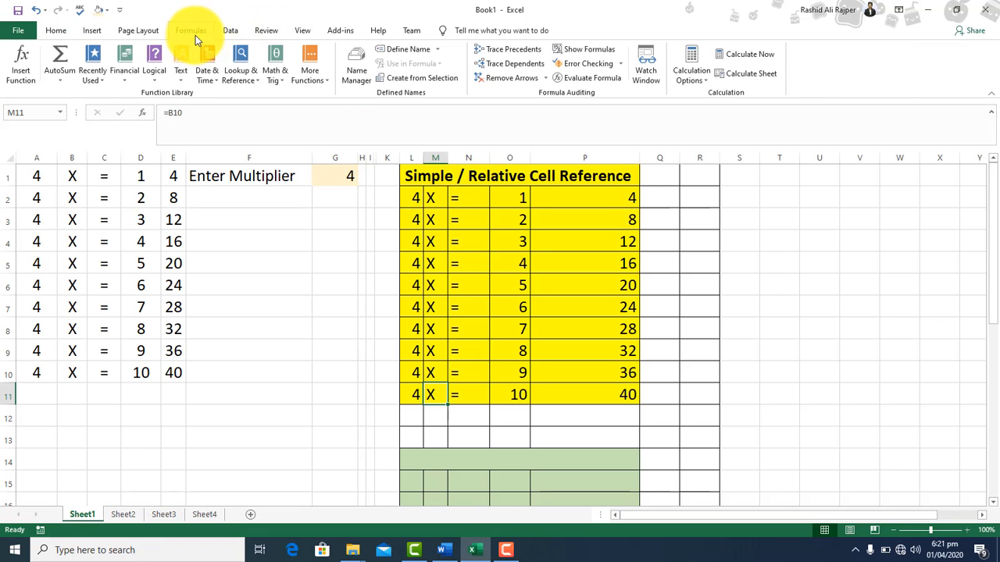
pyautogui.click(585, 50)
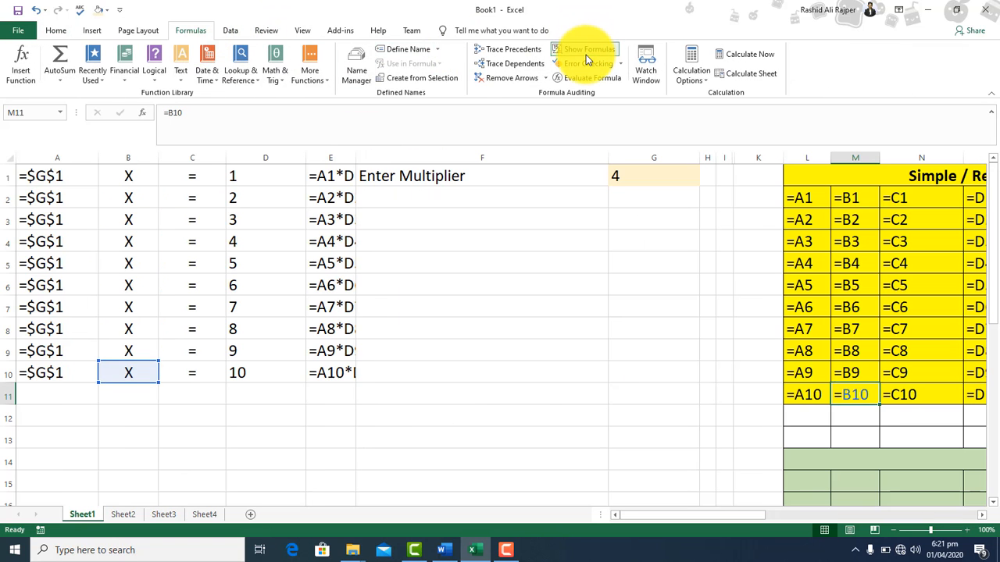
pyautogui.click(983, 516)
pyautogui.click(983, 515)
pyautogui.click(984, 516)
pyautogui.click(984, 515)
pyautogui.click(983, 516)
pyautogui.click(983, 515)
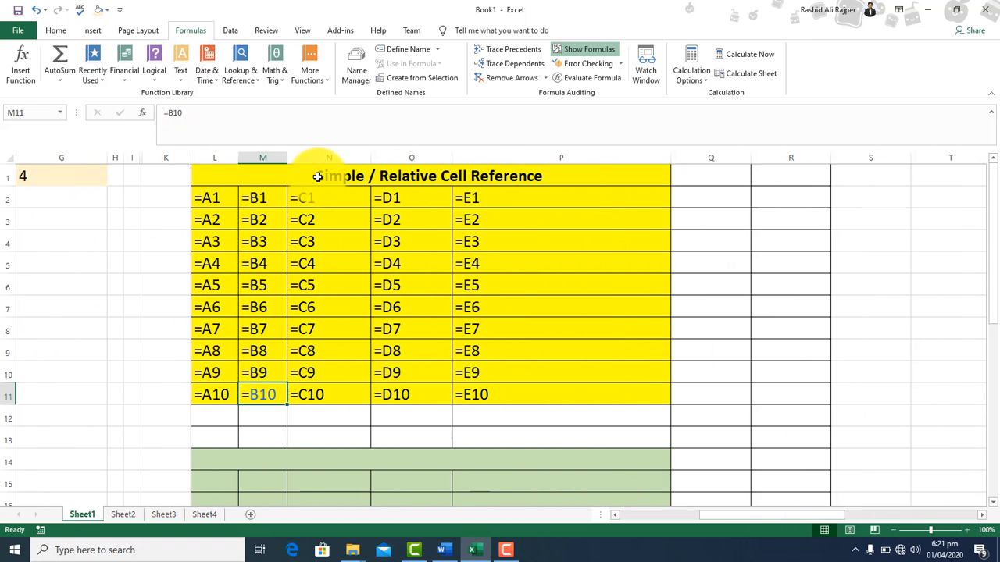
# Step: Examine how the relative references in columns L and M of the yellow block change from cell to cell
pyautogui.click(213, 197)
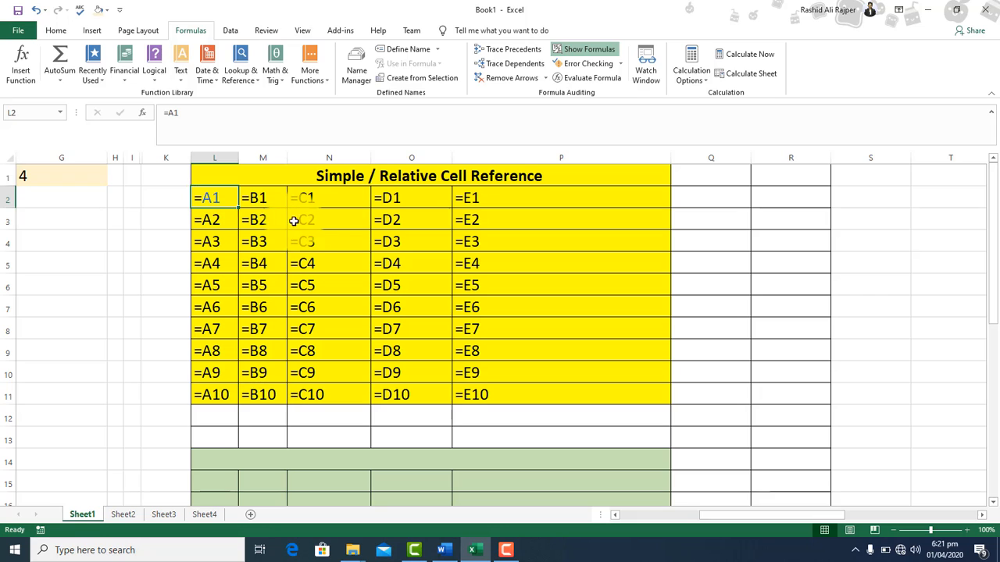
pyautogui.press('Down')
pyautogui.press('Down')
pyautogui.press('Down')
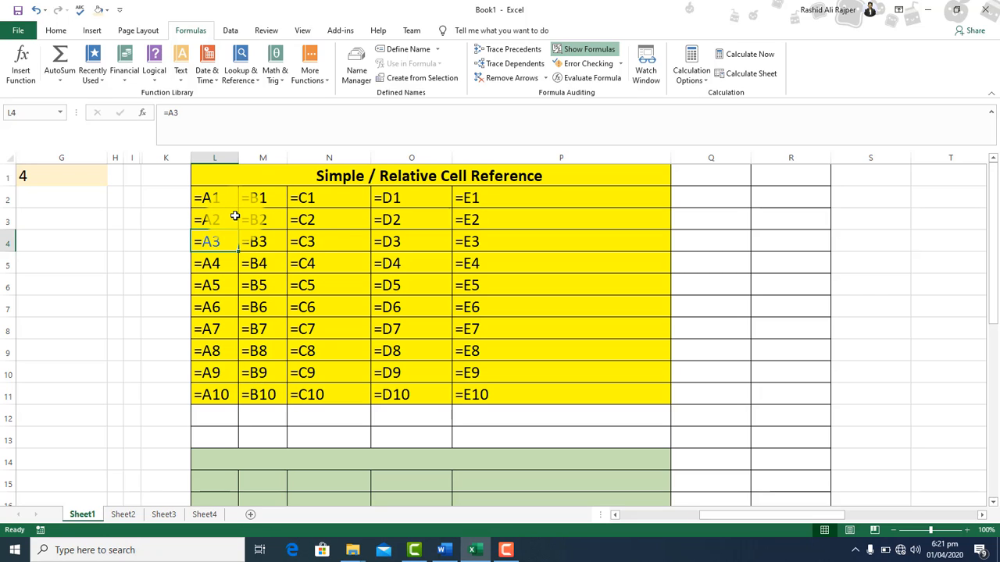
pyautogui.press('Right')
pyautogui.press('Up')
pyautogui.press('Up')
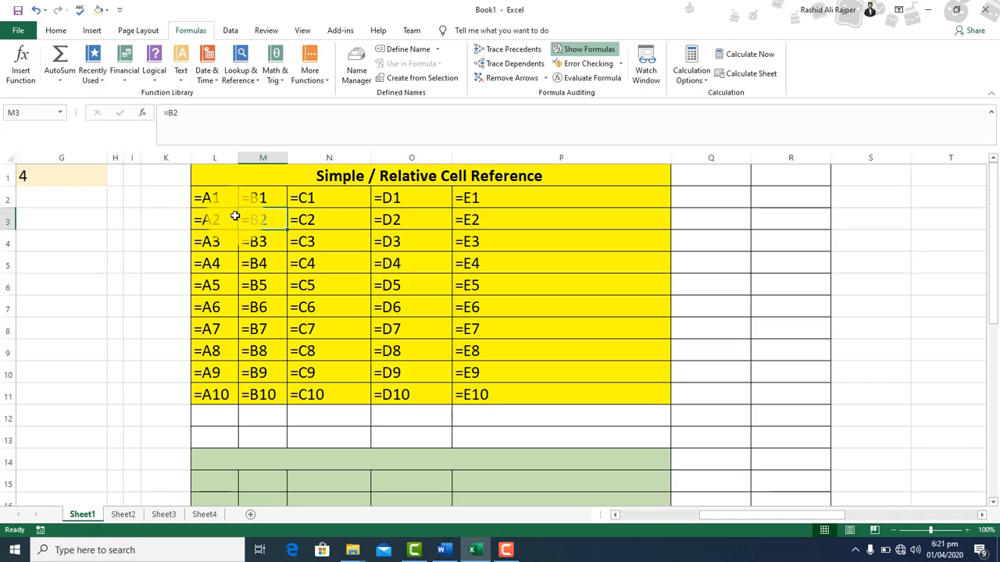
pyautogui.press('Up')
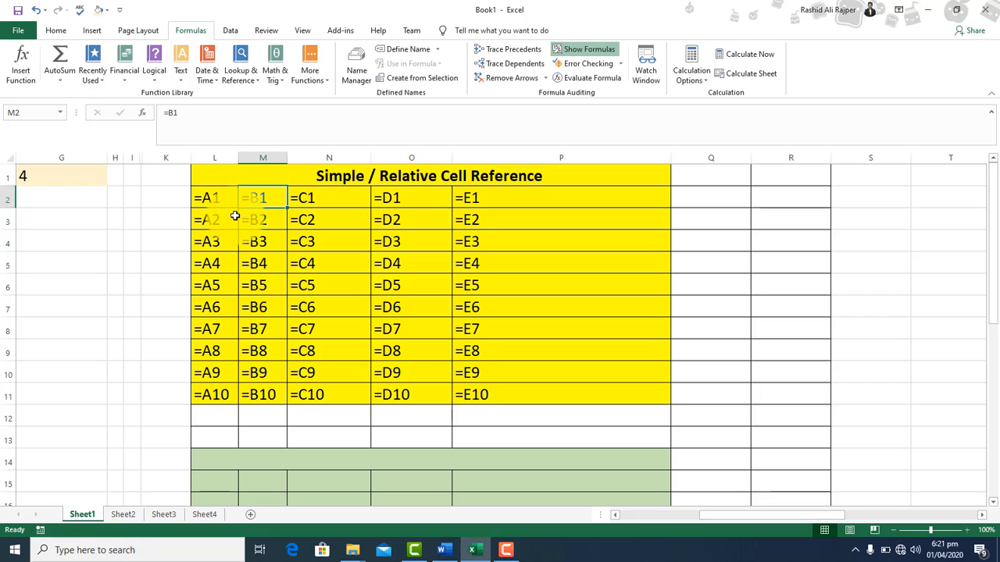
pyautogui.press('Left')
pyautogui.press('Left')
pyautogui.press('Right')
pyautogui.press('Down')
pyautogui.press('Down')
pyautogui.press('Down')
pyautogui.press('Down')
pyautogui.press('Down')
pyautogui.press('Down')
pyautogui.press('Down')
pyautogui.press('Down')
pyautogui.press('Down')
pyautogui.press('Down')
pyautogui.press('Down')
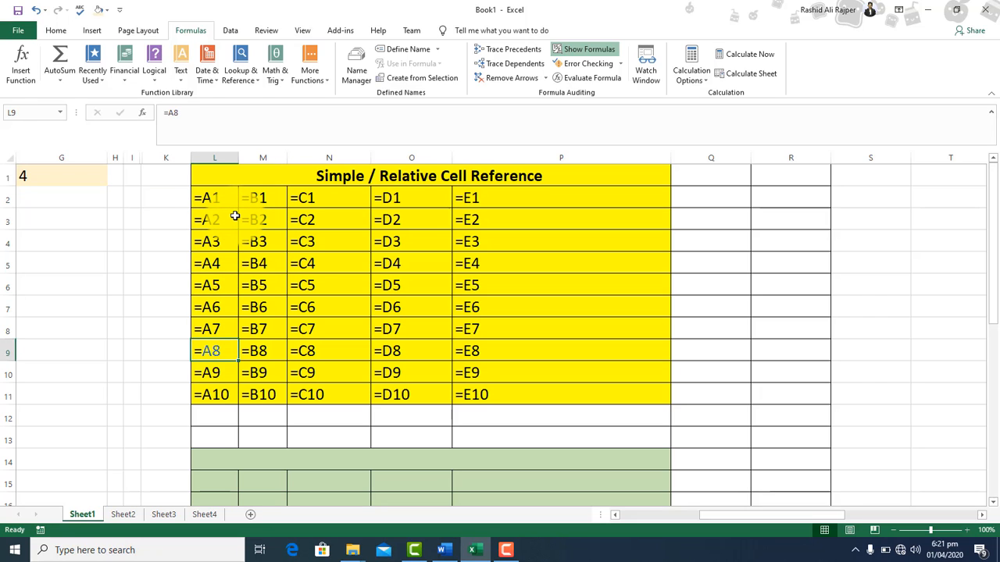
# Step: Enter the reference =A1 in L15, the first cell below the green block's title row
pyautogui.press('Down')
pyautogui.press('Down')
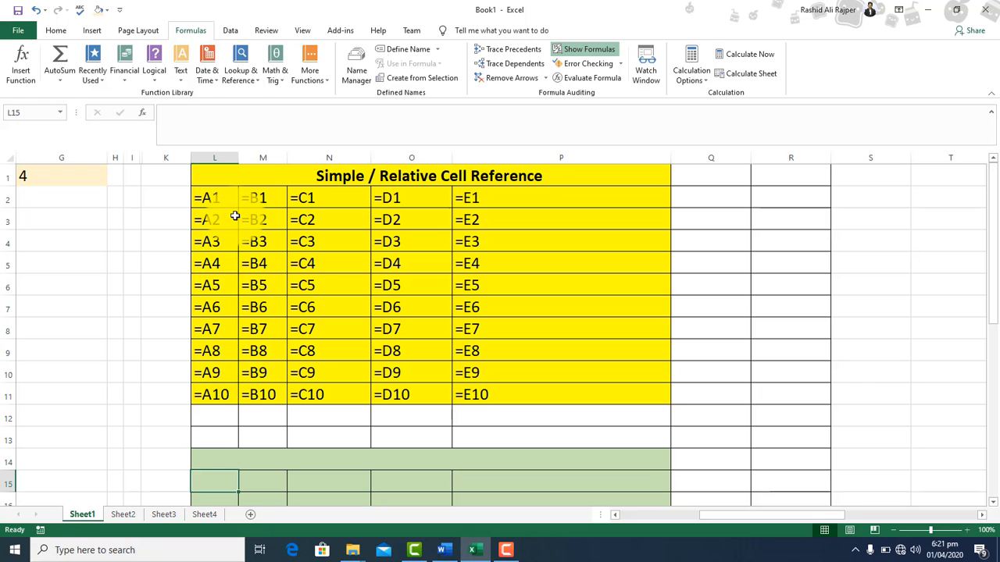
pyautogui.write('=a1')
pyautogui.press('Left')
pyautogui.press('Left')
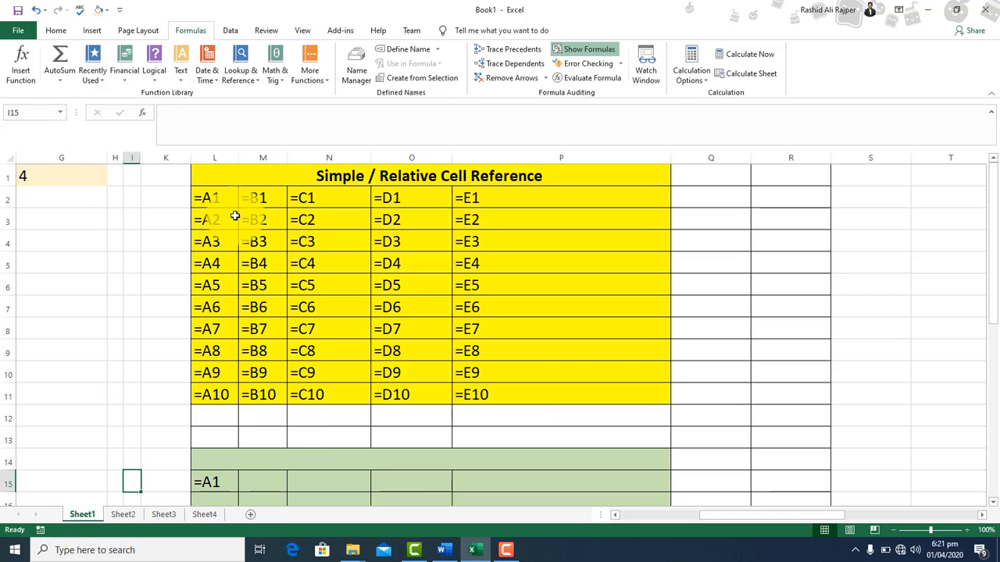
pyautogui.press('Right')
pyautogui.press('Right')
# Step: Convert the reference in L15 to the absolute form =$A$1
pyautogui.press('F2')
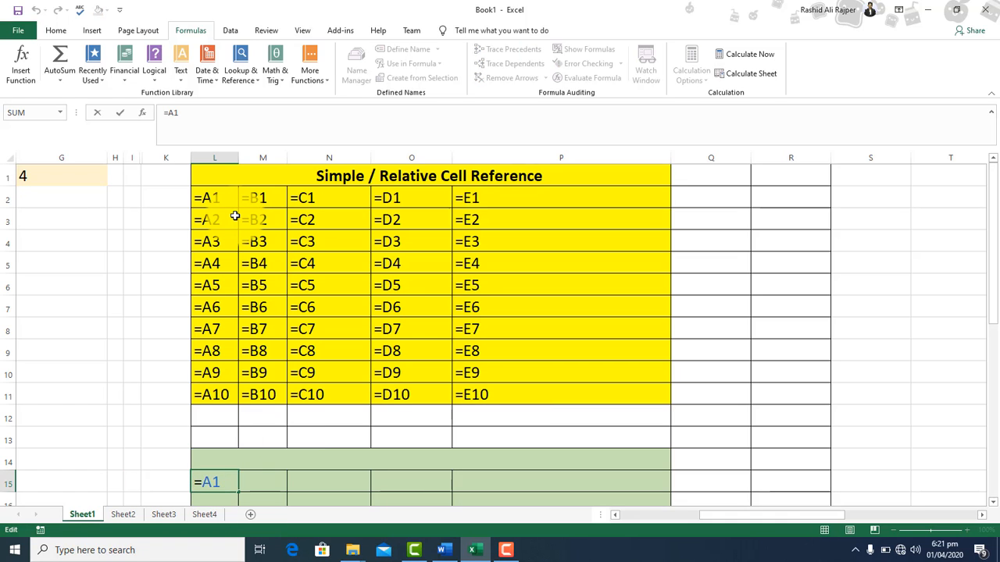
pyautogui.press('Left')
pyautogui.press('Left')
pyautogui.write('$')
pyautogui.press('Right')
pyautogui.write('$')
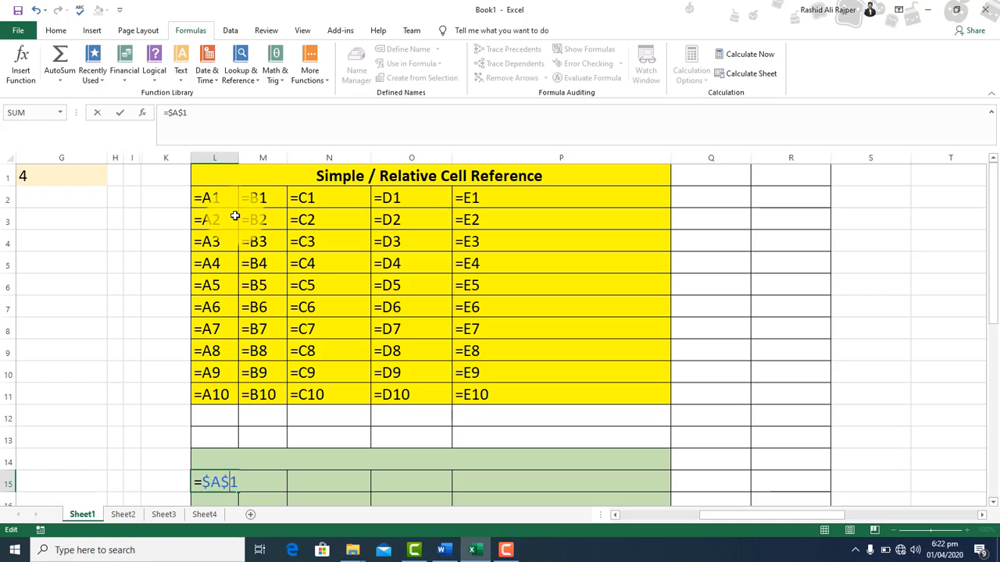
pyautogui.press('Return')
# Step: Fill the absolute reference from L15 down and across the green block to P22
pyautogui.press('Up')
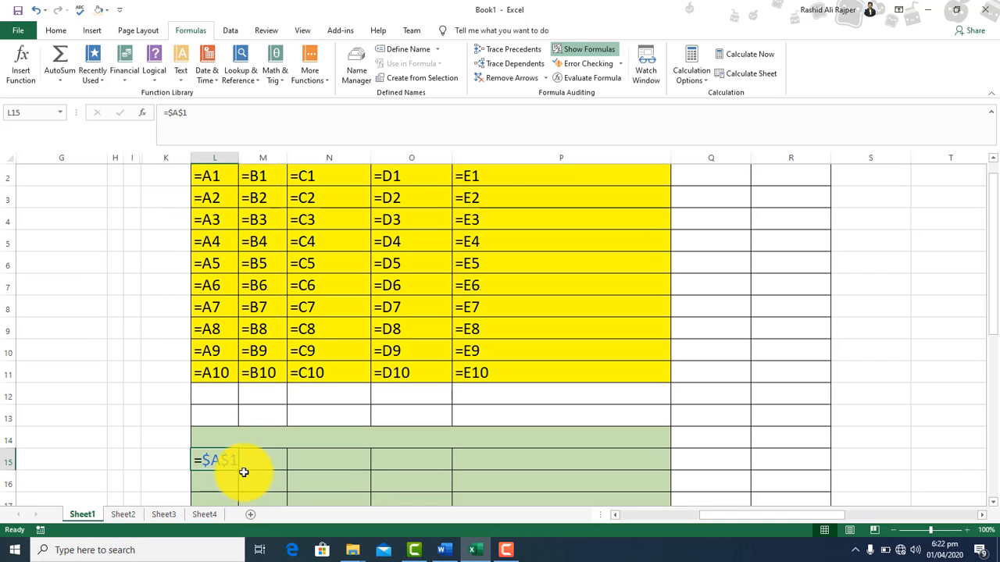
pyautogui.moveTo(240, 468); pyautogui.dragTo(239, 399)
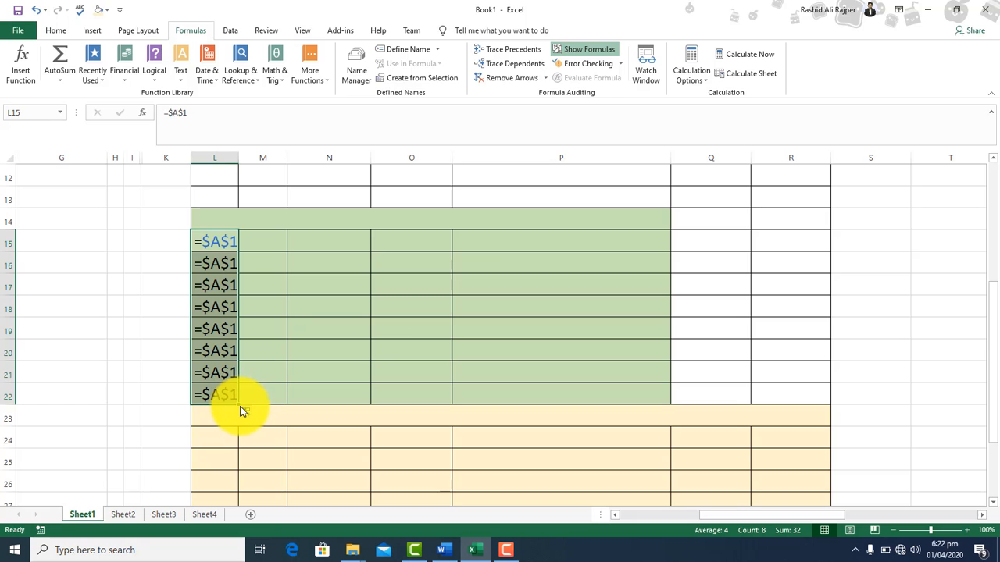
pyautogui.moveTo(239, 402); pyautogui.dragTo(643, 391)
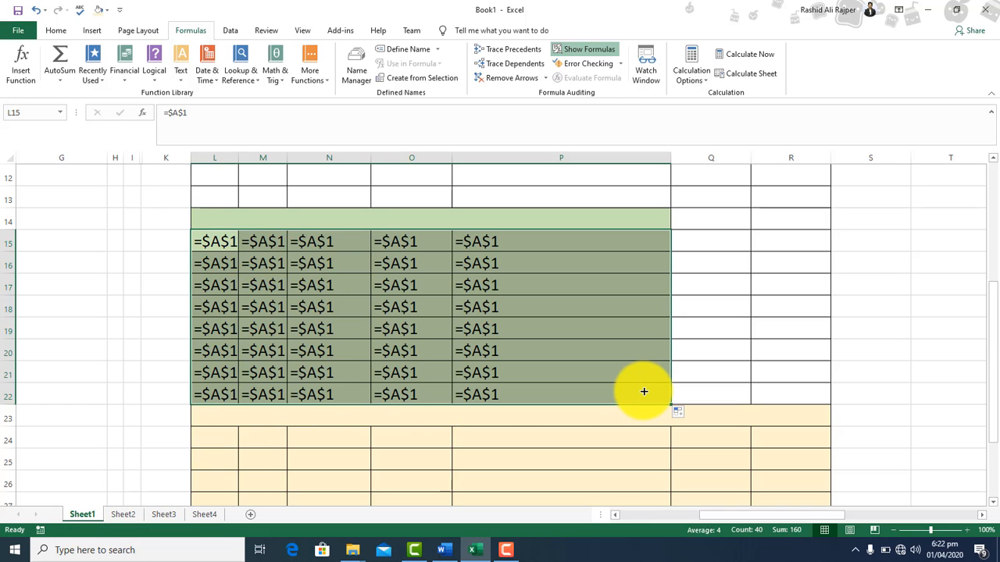
# Step: Enter the title "Absolute Cell Reference" in the green block's merged title row, L14
pyautogui.click(226, 219)
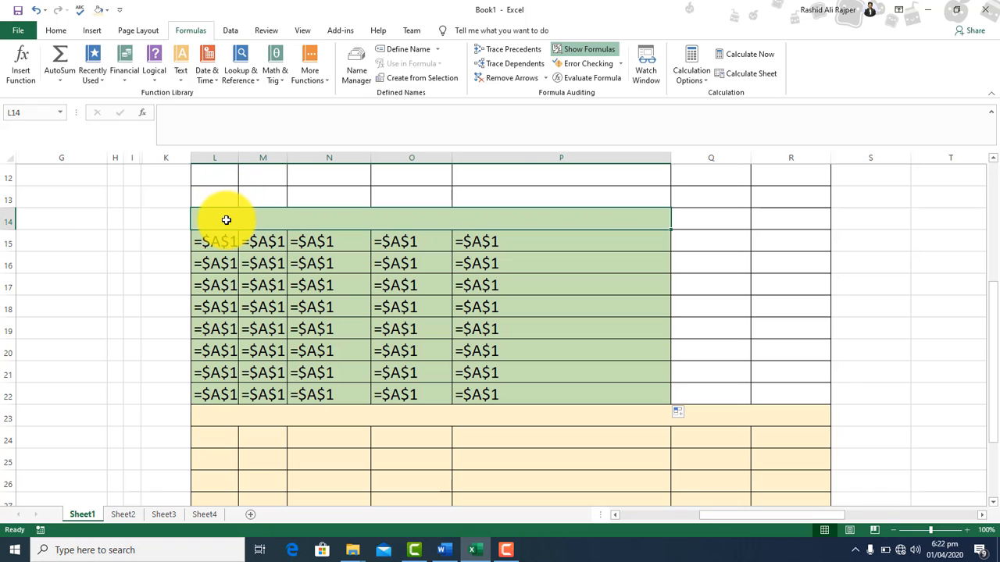
pyautogui.write('Absol')
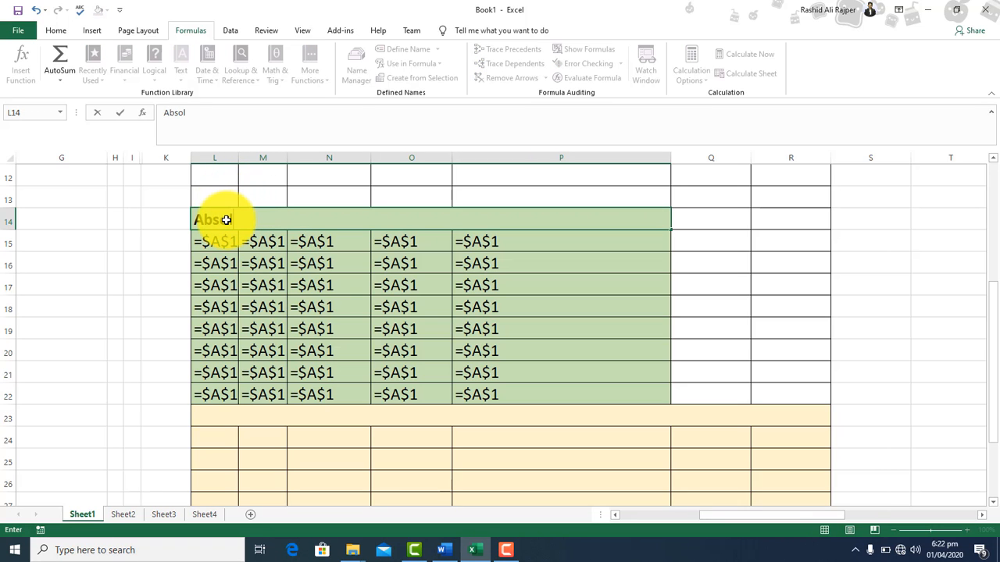
pyautogui.write('ute')
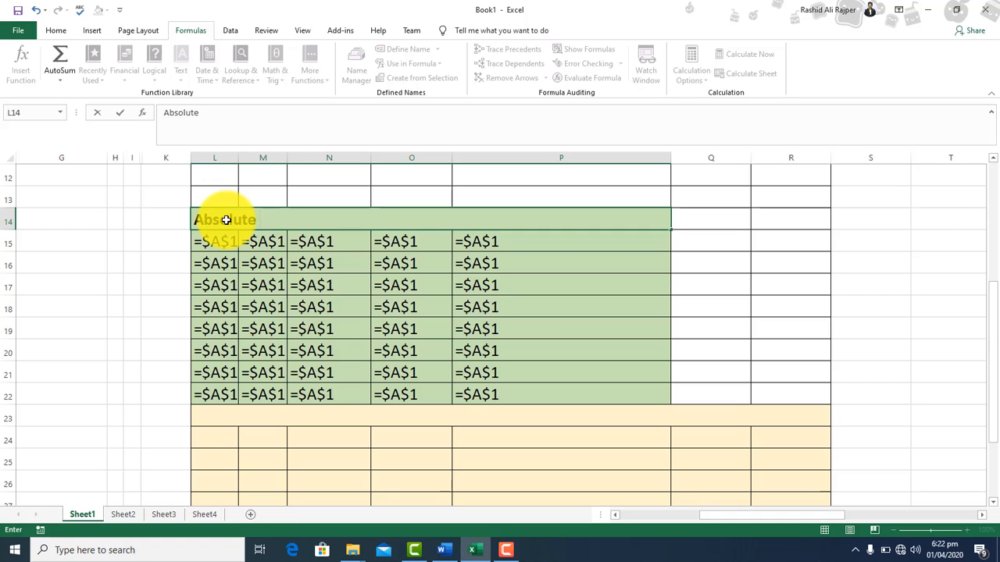
pyautogui.write('Cell Reference')
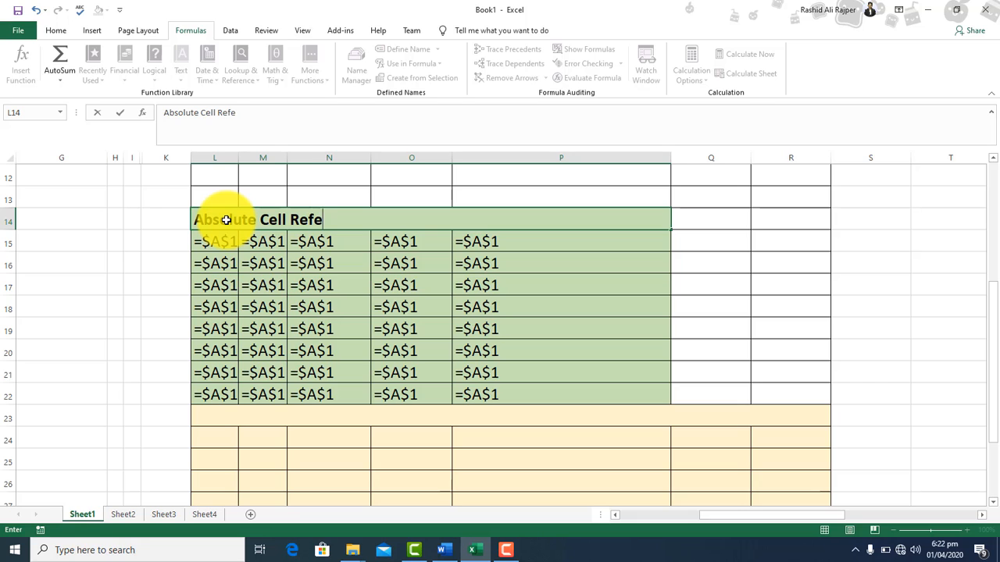
pyautogui.click(225, 219)
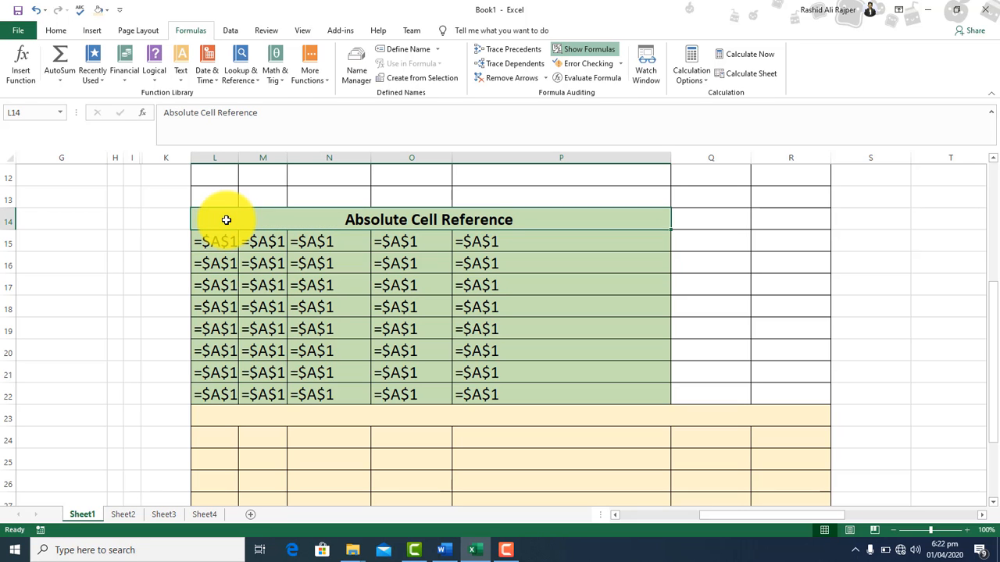
# Step: Compare the relative references in the yellow block with the absolute references in the green block along column L
pyautogui.press('Up')
pyautogui.press('Up')
pyautogui.press('Up')
pyautogui.press('Up')
pyautogui.press('Up')
pyautogui.press('Up')
pyautogui.press('Up')
pyautogui.press('Up')
pyautogui.press('Up')
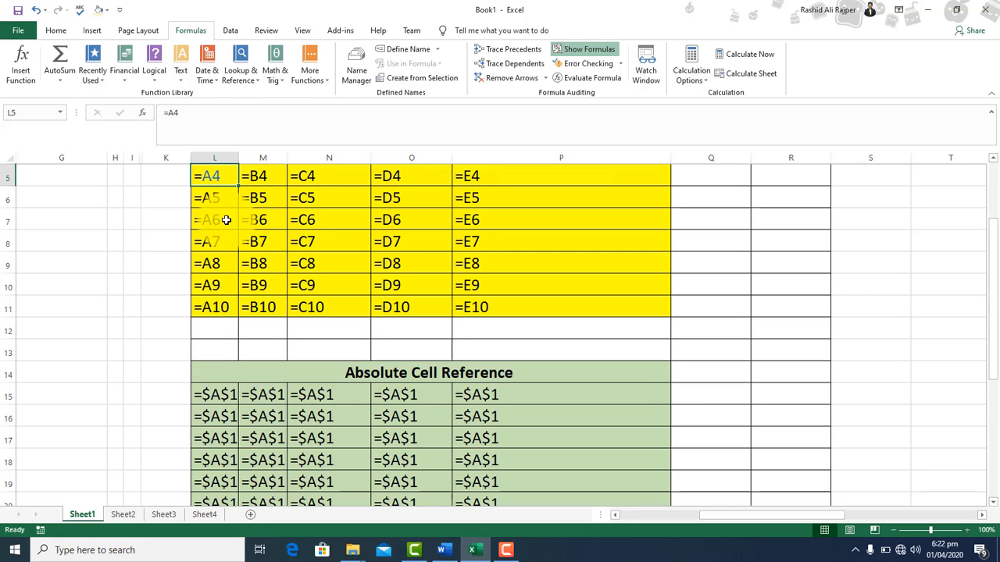
pyautogui.press('Up')
pyautogui.press('Up')
pyautogui.press('Up')
pyautogui.press('Up')
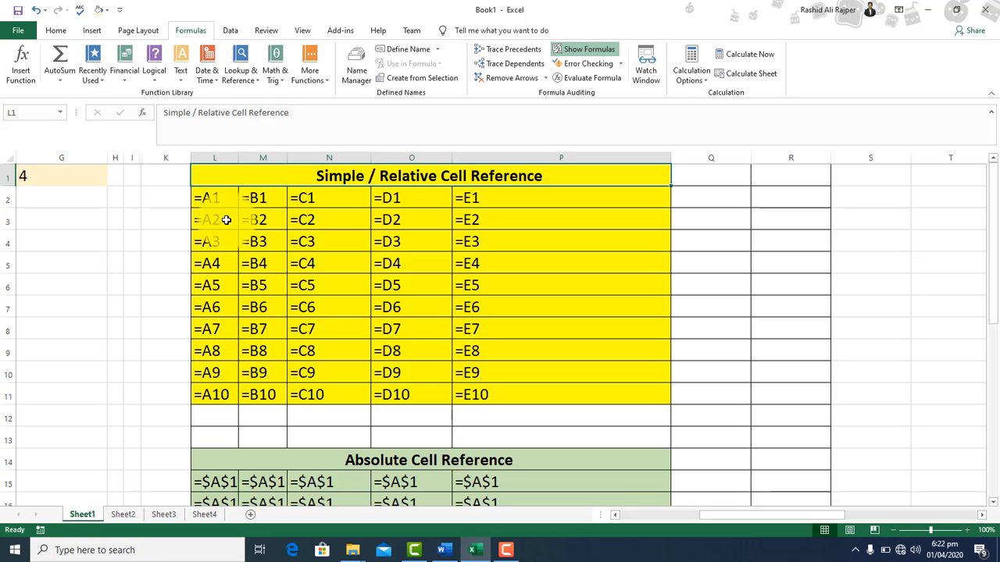
pyautogui.press('Down')
pyautogui.press('Down')
pyautogui.press('Down')
pyautogui.press('Down')
pyautogui.press('Down')
pyautogui.press('Down')
pyautogui.press('Down')
pyautogui.press('Down')
pyautogui.press('Down')
pyautogui.press('Down')
pyautogui.press('Down')
pyautogui.press('Down')
pyautogui.press('Down')
pyautogui.press('Down')
pyautogui.press('Down')
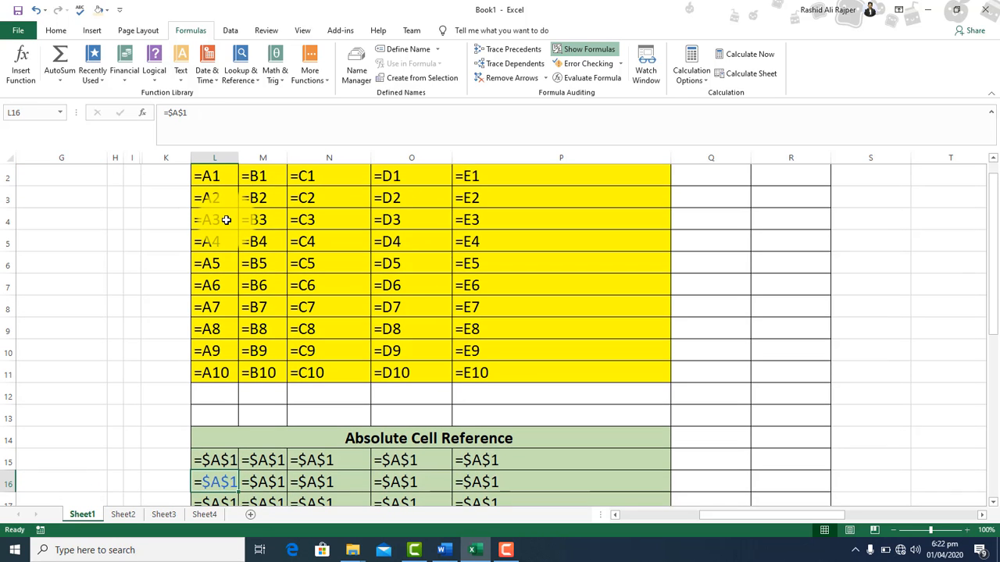
pyautogui.press('Down')
pyautogui.press('Down')
pyautogui.press('Down')
pyautogui.press('Down')
pyautogui.press('Down')
pyautogui.press('Down')
pyautogui.press('Down')
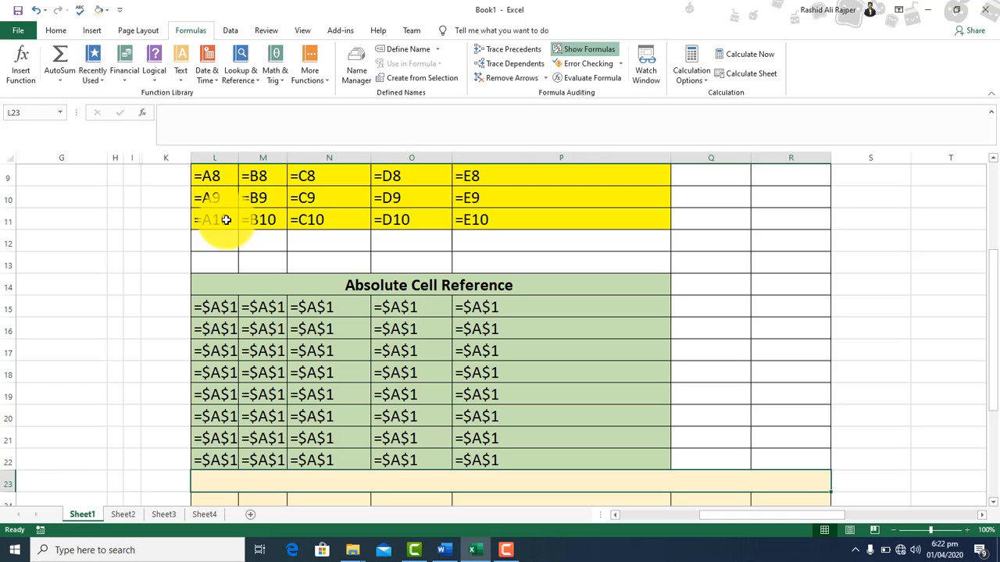
# Step: Enter the title "Mixed Cell Reference" in the orange block's merged title row, L23
pyautogui.scroll(-1, 226, 220)
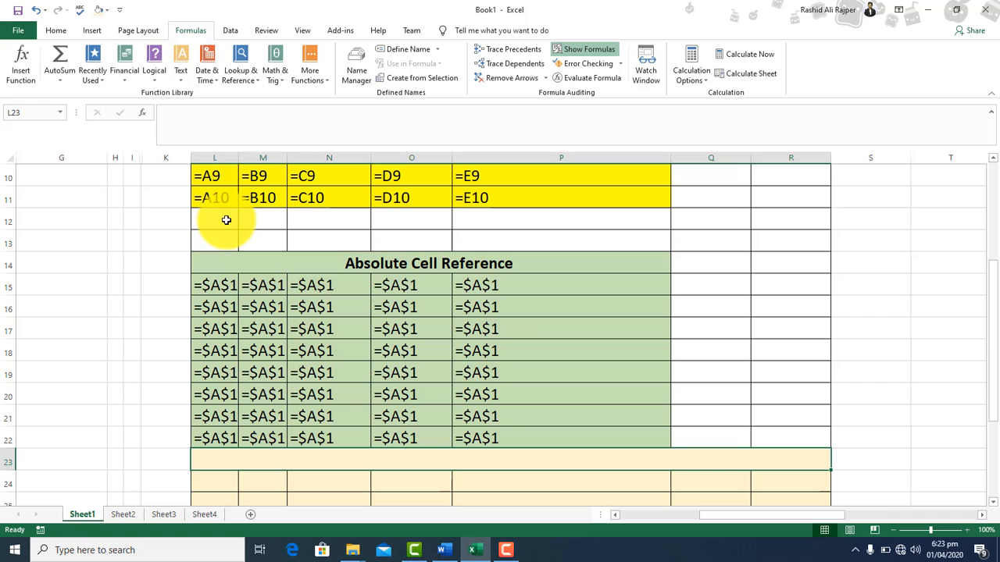
pyautogui.write('Mied')
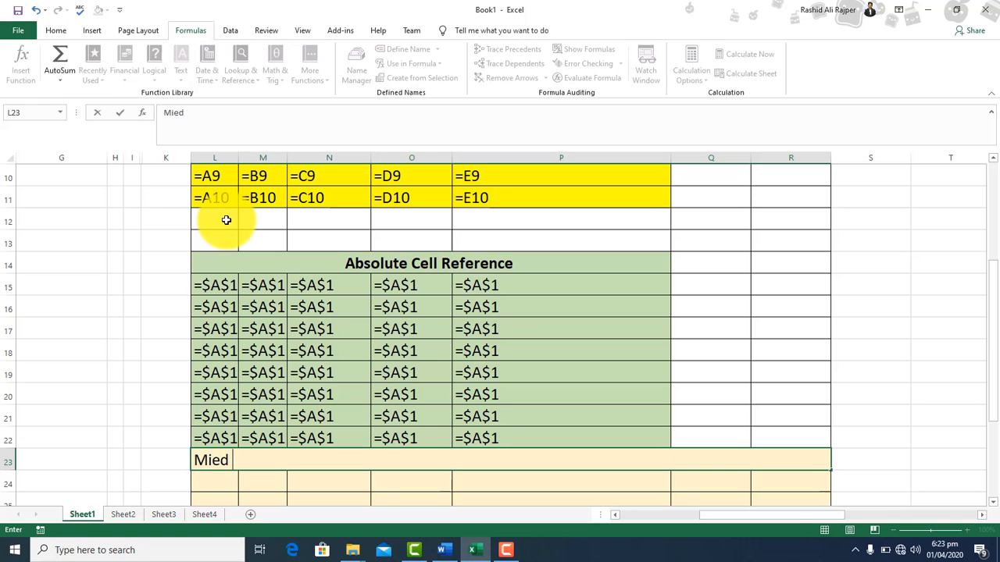
pyautogui.press('BackSpace')
pyautogui.press('BackSpace')
pyautogui.write('xed Cell')
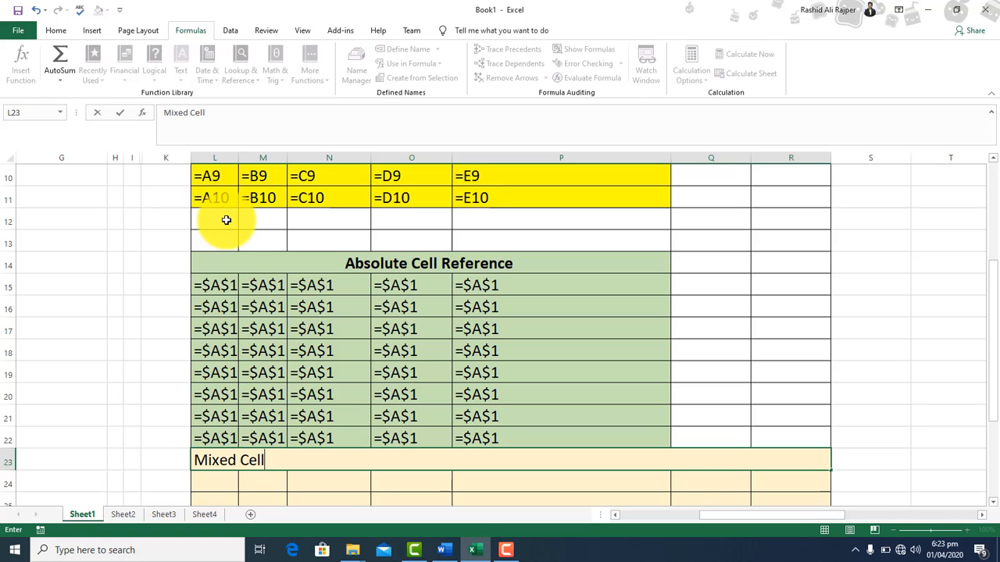
pyautogui.write(' Reference')
pyautogui.press('Return')
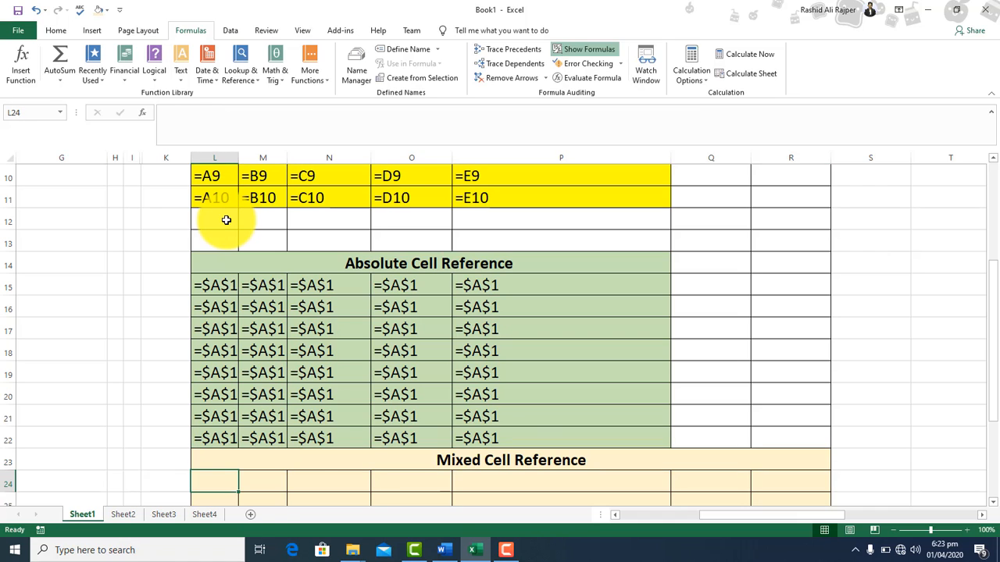
# Step: Enter the column-locked mixed reference =$A1 in L24, the first cell below the orange block's title
pyautogui.write('=$1')
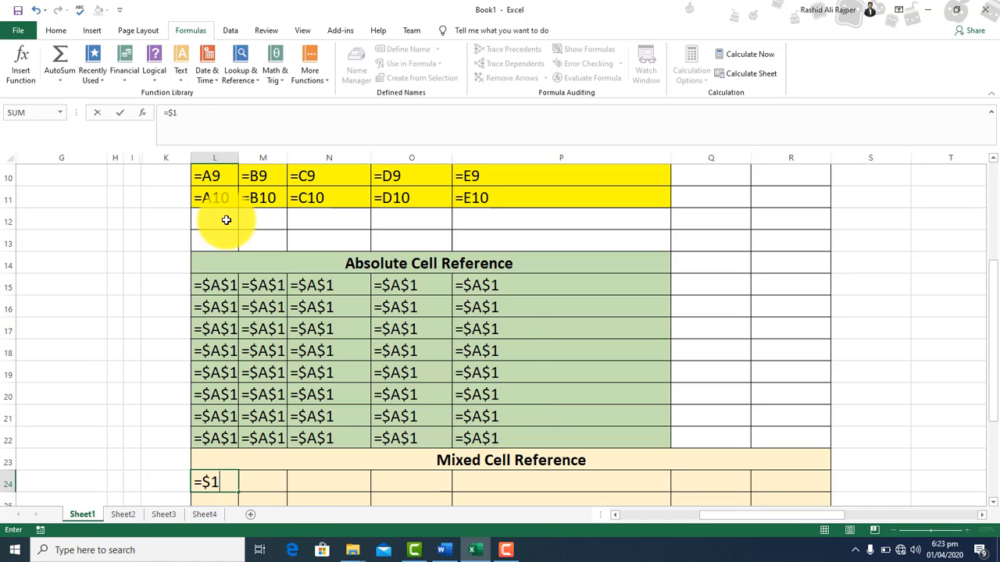
pyautogui.press('BackSpace')
pyautogui.write('a1')
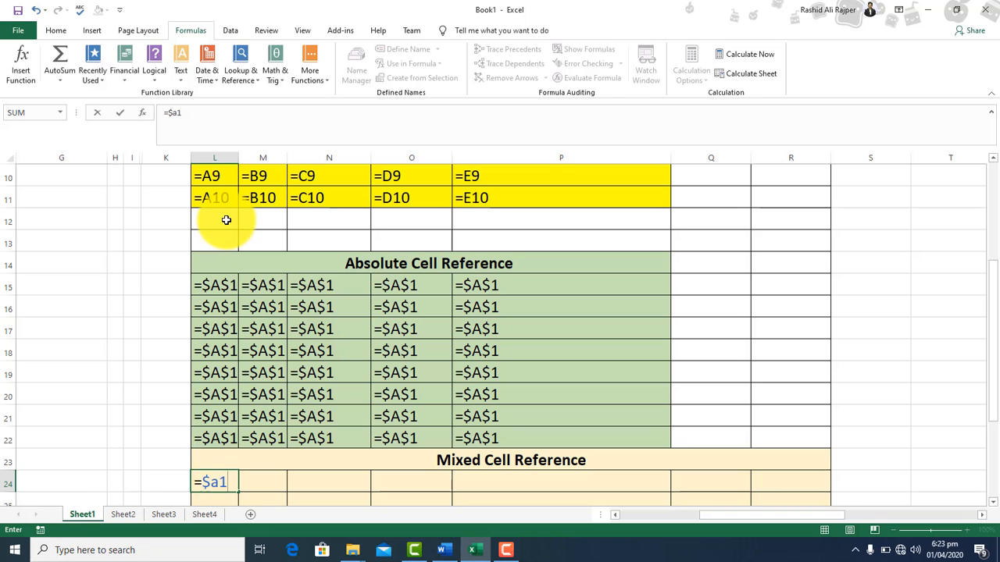
pyautogui.press('Return')
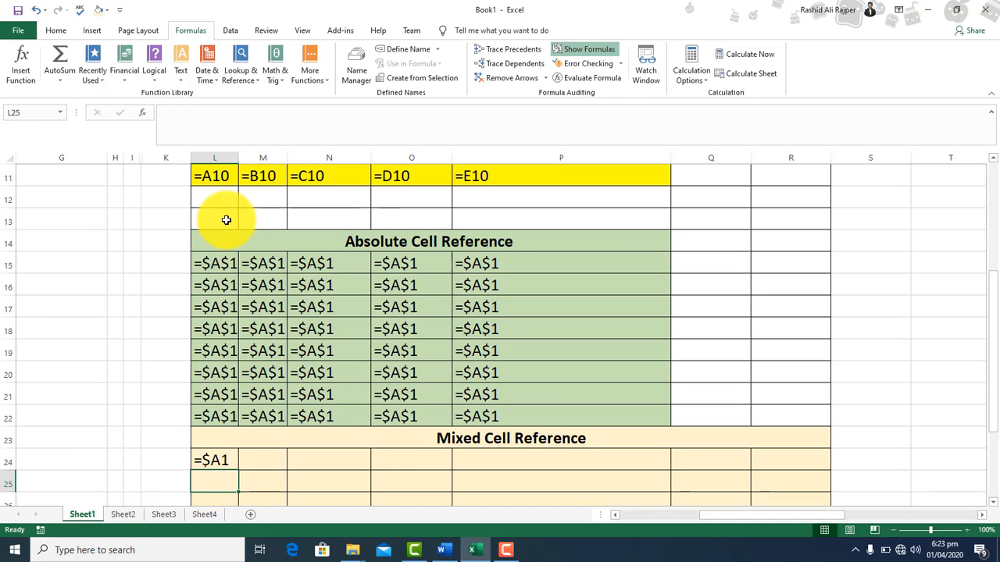
pyautogui.press('Up')
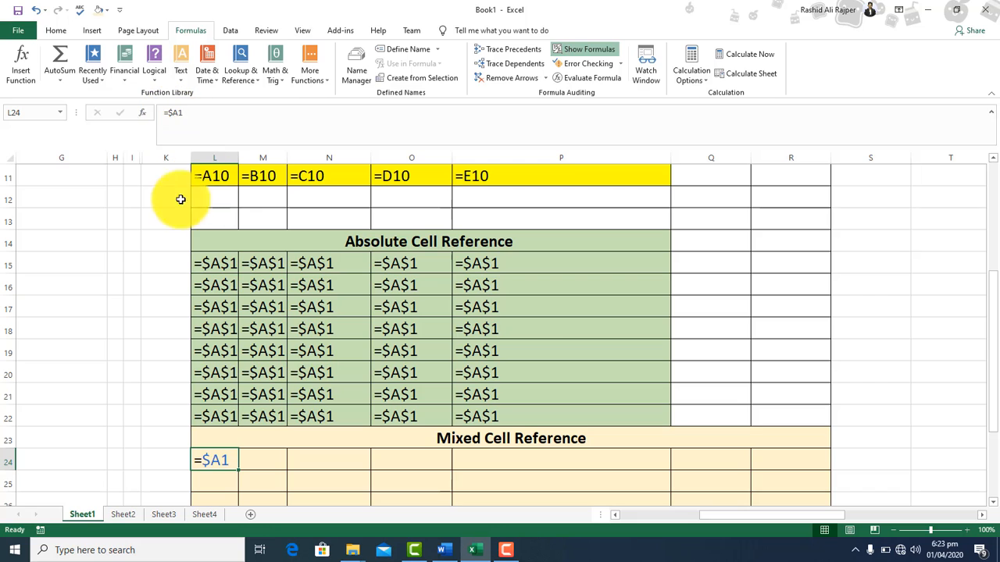
# Step: Fill the =$A1 reference from L24 across to column O and down to row 31
pyautogui.moveTo(235, 470); pyautogui.dragTo(429, 462)
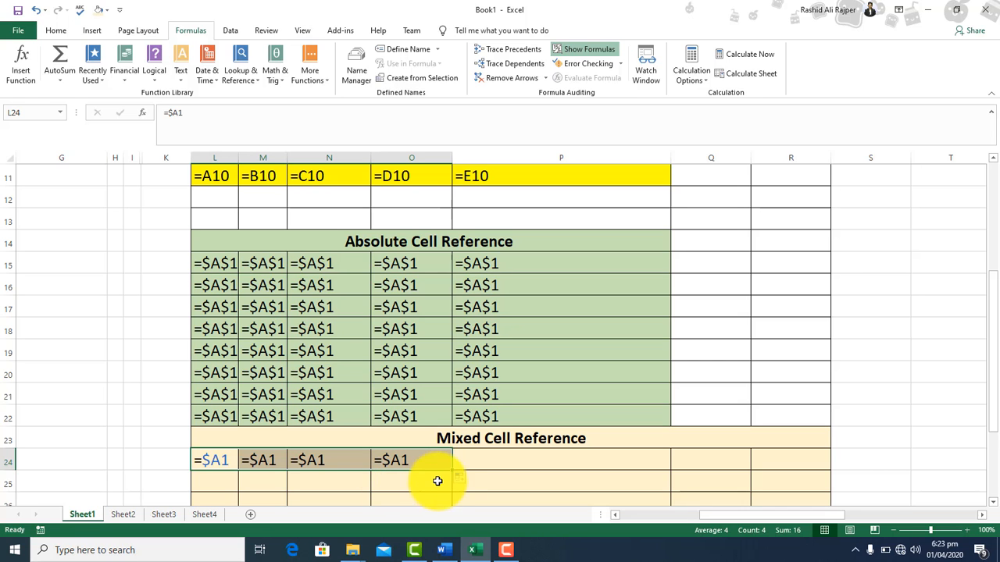
pyautogui.moveTo(450, 472)
pyautogui.mouseDown()
pyautogui.moveTo(444, 529)
pyautogui.moveTo(433, 465)
pyautogui.mouseUp()
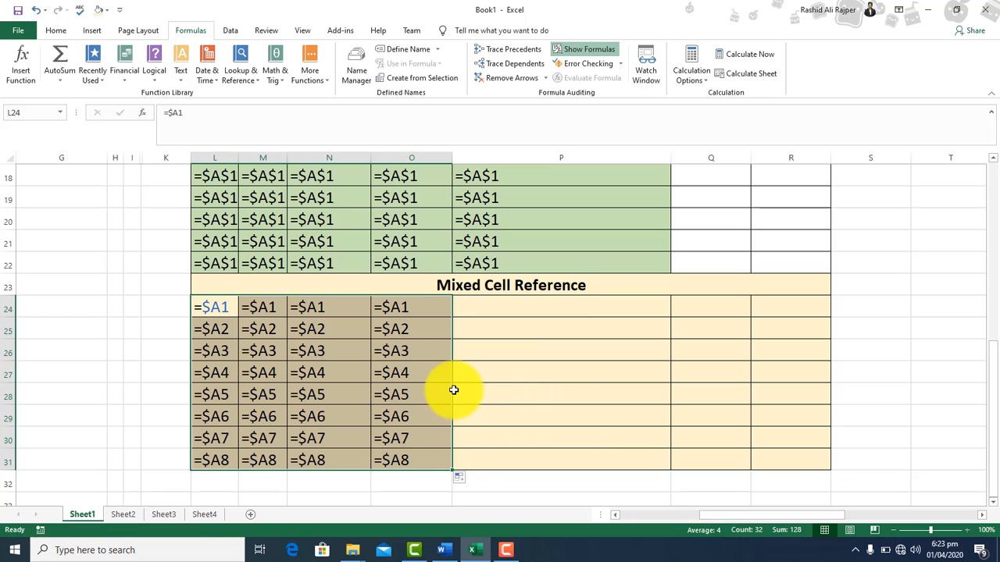
pyautogui.click(398, 372)
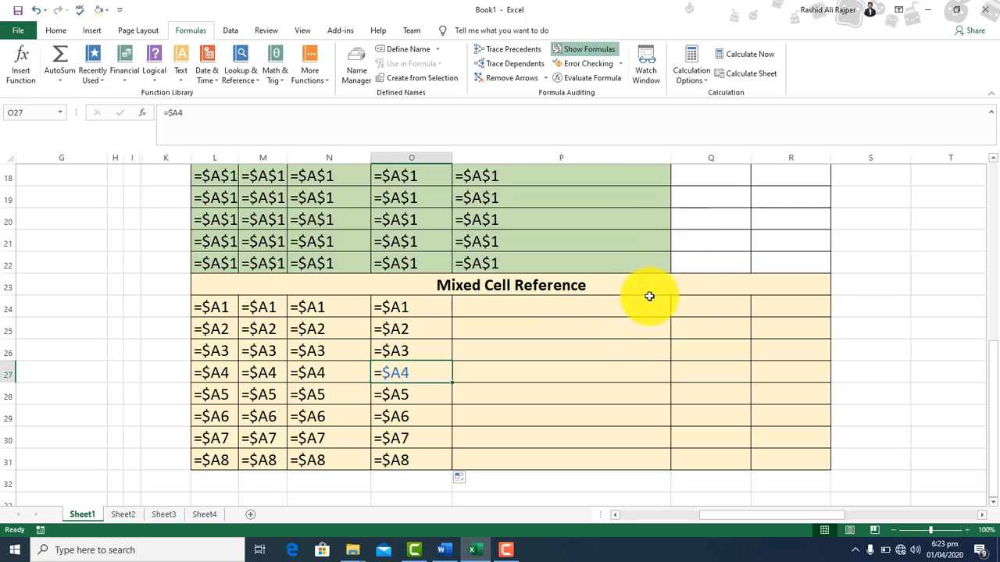
# Step: Enter the row-locked mixed reference =A$1 in Q24 and fill it down and across to R31
pyautogui.click(687, 309)
pyautogui.write('=')
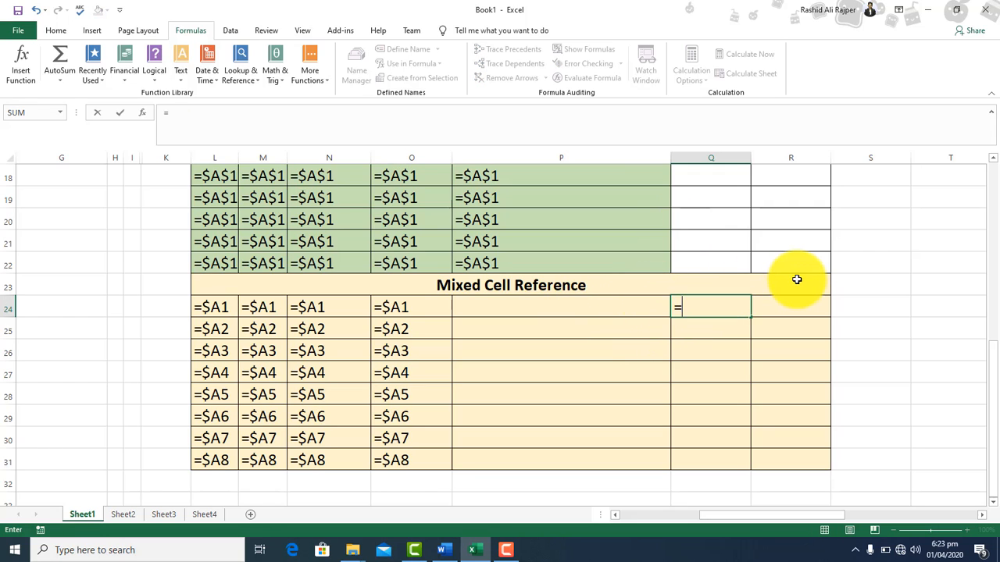
pyautogui.write('a$1')
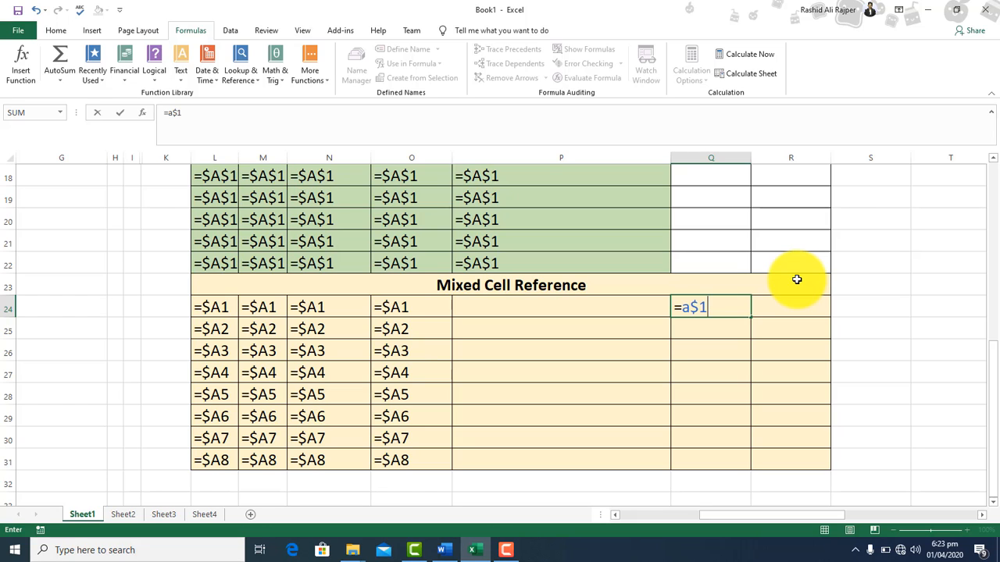
pyautogui.press('Return')
pyautogui.press('Up')
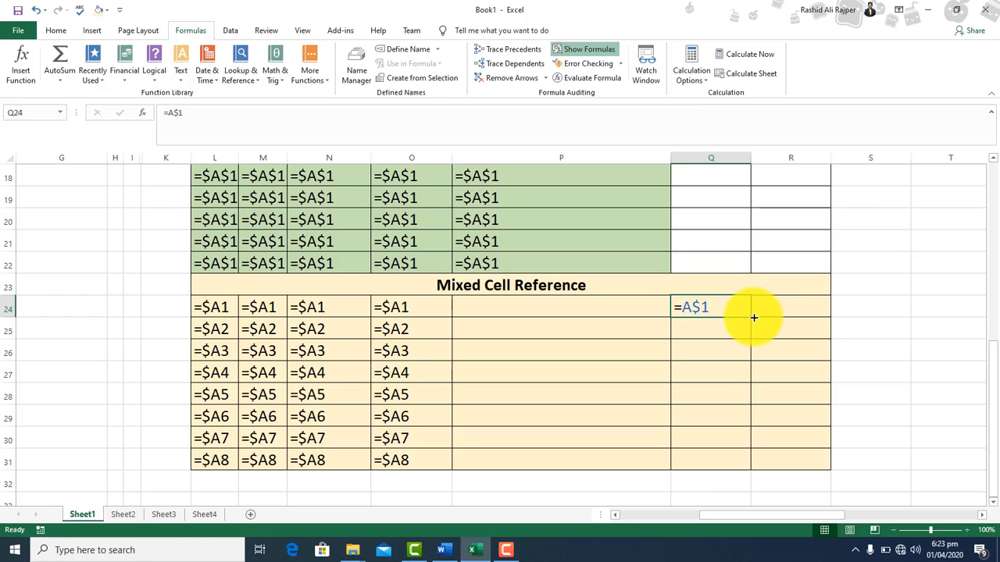
pyautogui.moveTo(752, 320); pyautogui.dragTo(822, 458)
pyautogui.click(565, 417)
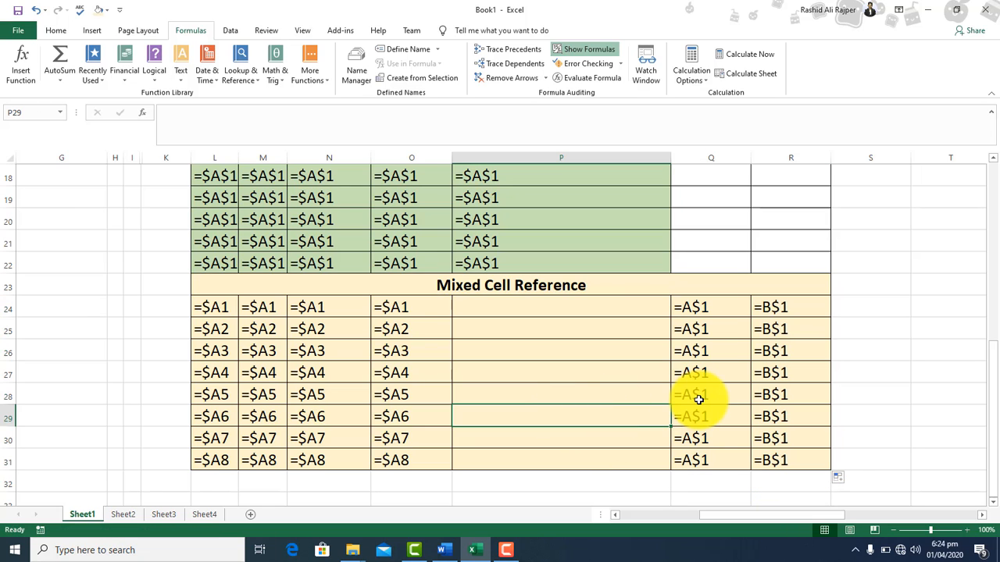
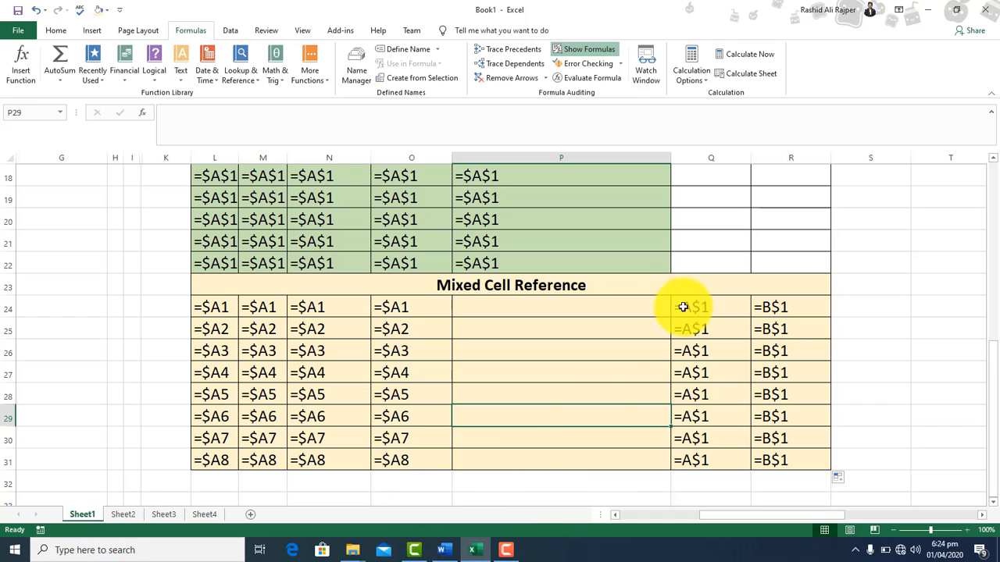
pyautogui.click(520, 194)
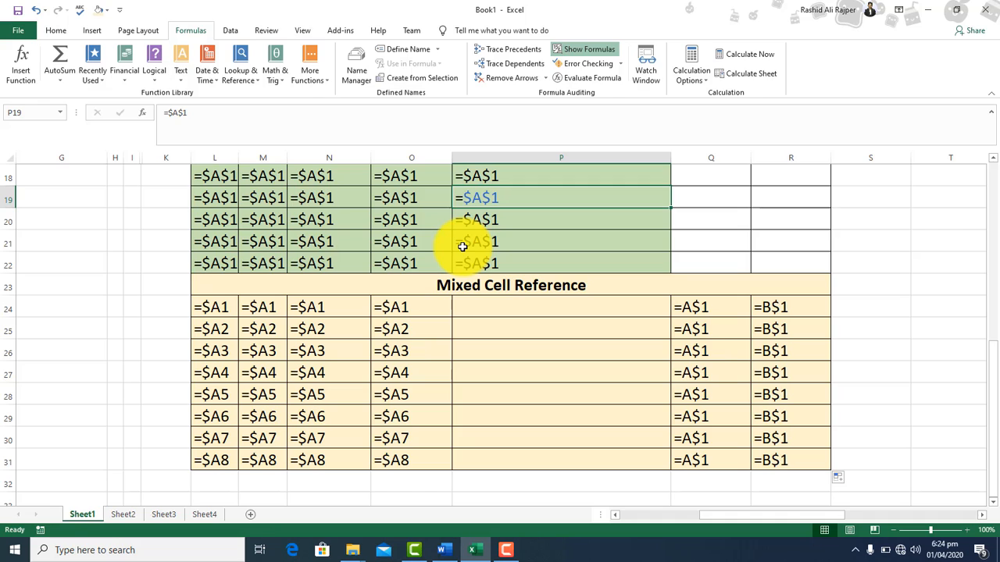
pyautogui.press('Down')
pyautogui.press('Down')
pyautogui.press('Down')
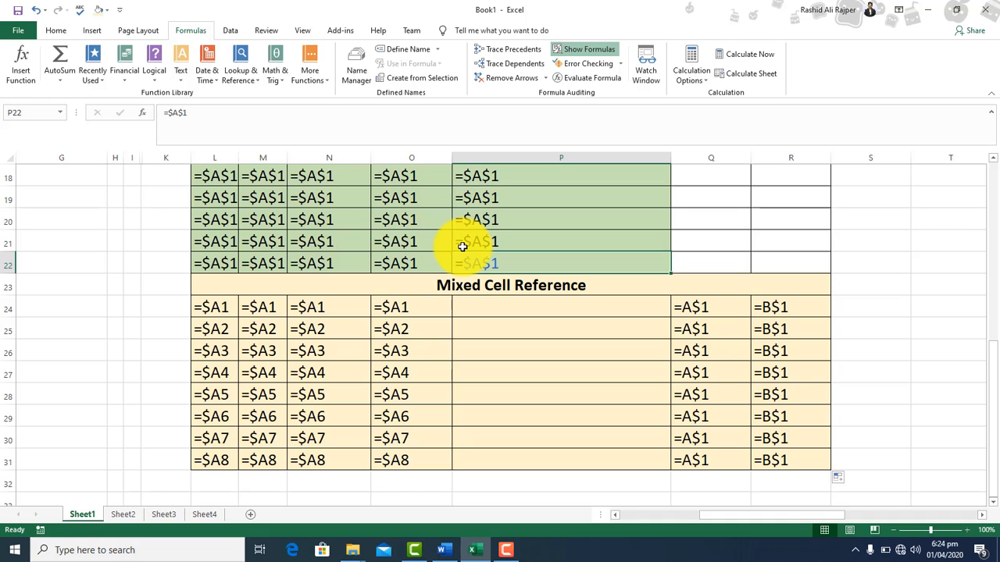
pyautogui.press('Down')
pyautogui.press('Down')
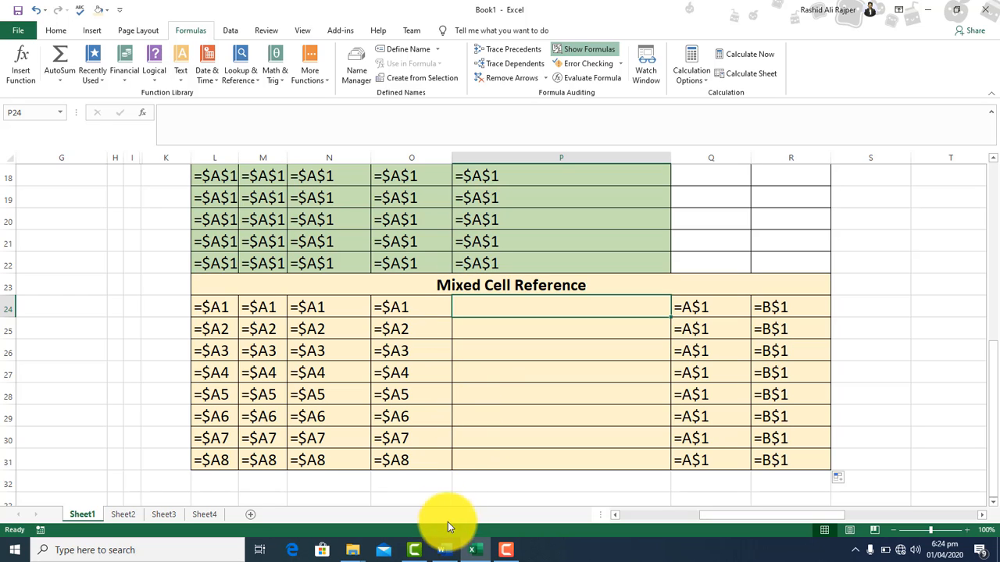
# Step: Switch to the "ms excel 2019 notes" document in Word and read the simple/relative and absolute cell reference definitions
pyautogui.click(443, 549)
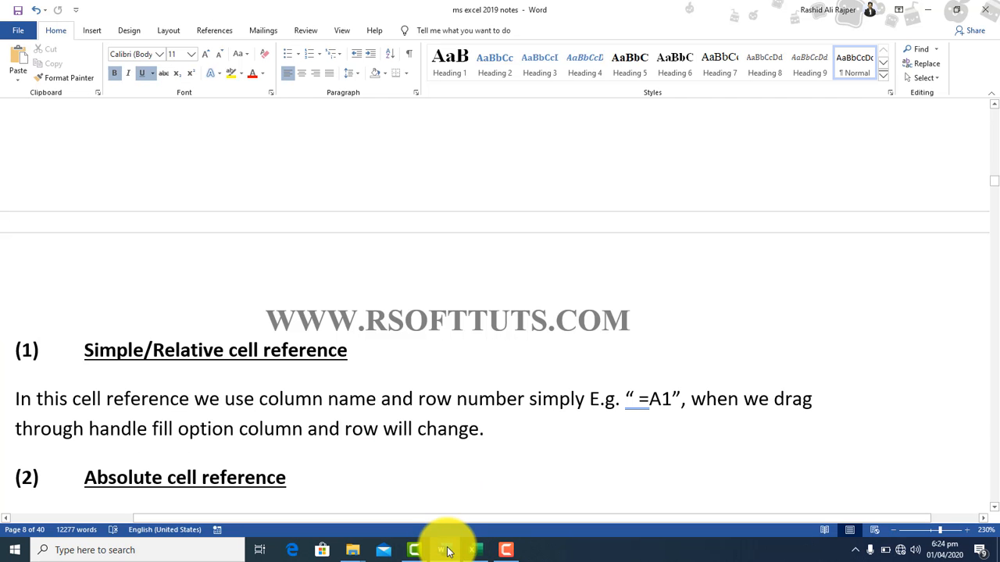
pyautogui.click(221, 390)
pyautogui.scroll(-1, 222, 390)
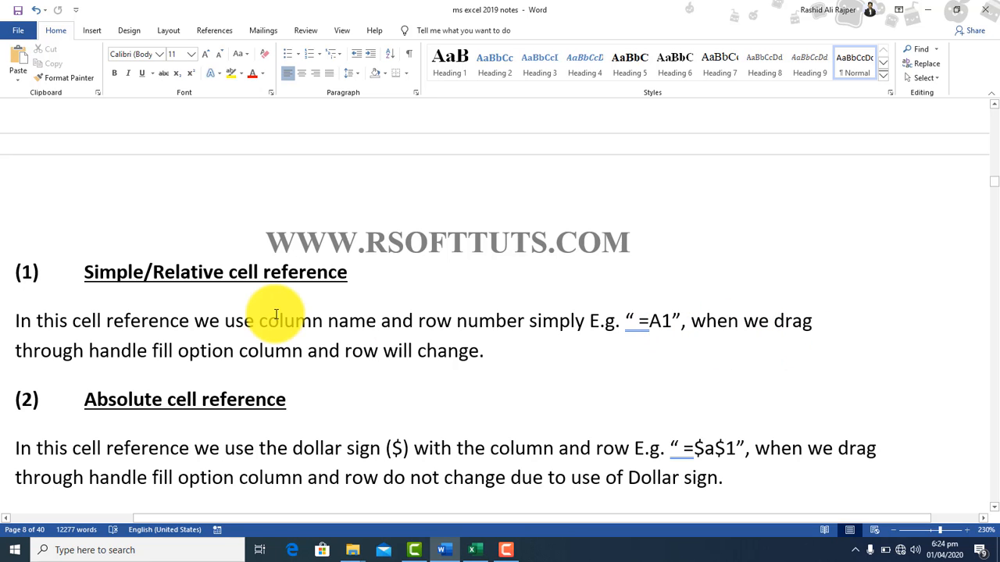
pyautogui.click(388, 367)
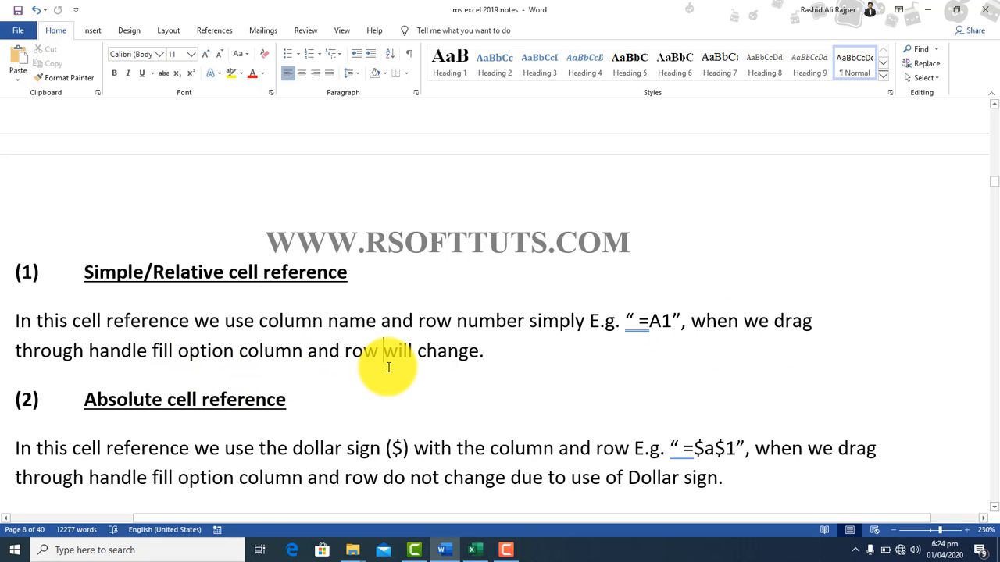
pyautogui.scroll(-1, 389, 367)
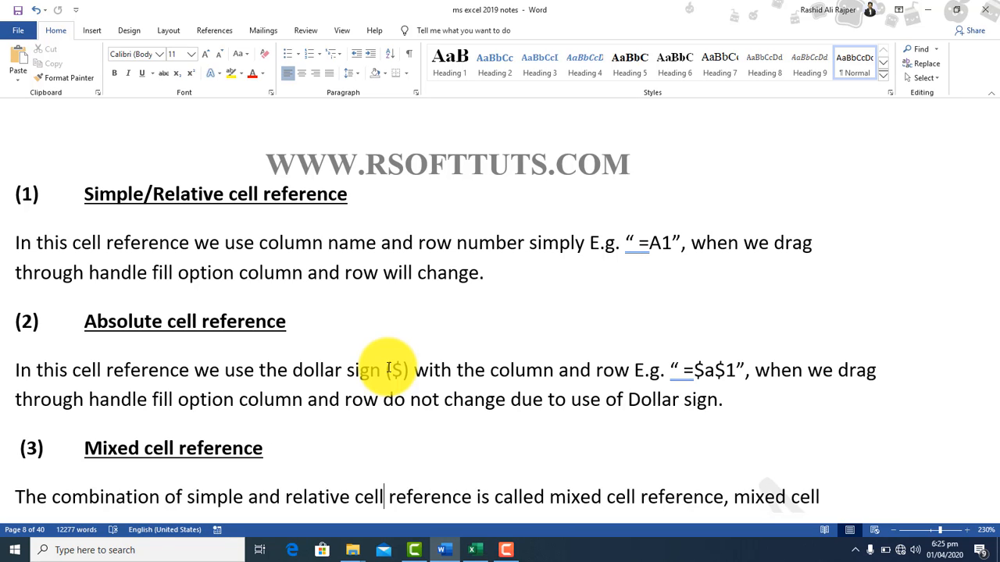
pyautogui.click(307, 400)
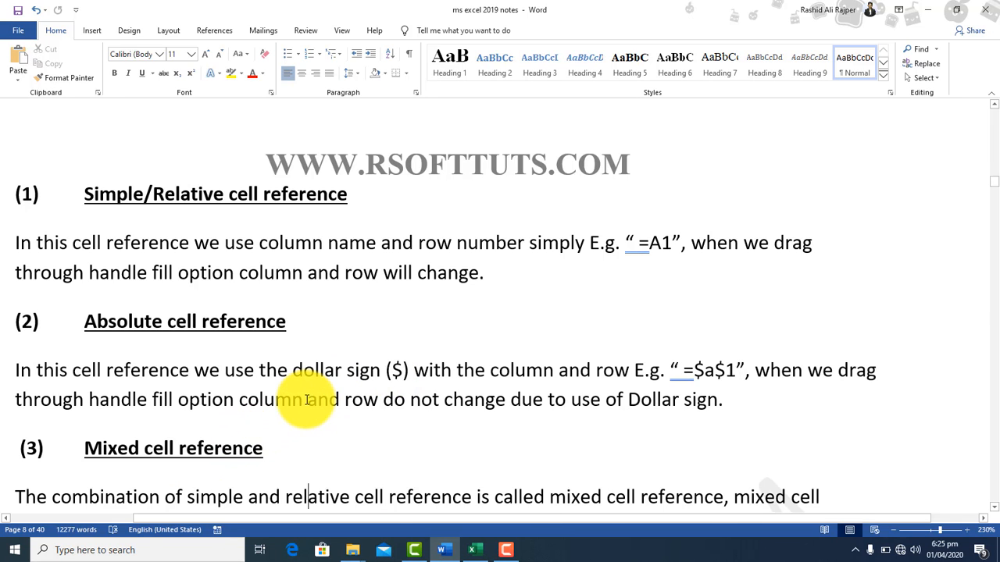
# Step: Read the mixed cell reference definition in the notes, marking part of its example =$a1
pyautogui.press('Down')
pyautogui.press('Down')
pyautogui.press('Down')
pyautogui.press('Down')
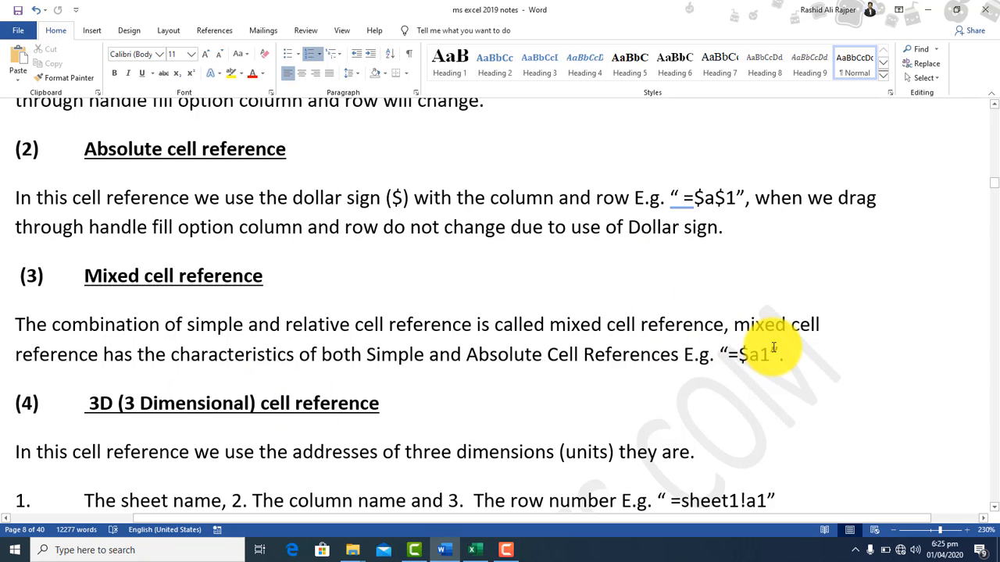
pyautogui.moveTo(777, 355); pyautogui.dragTo(720, 356)
pyautogui.click(312, 385)
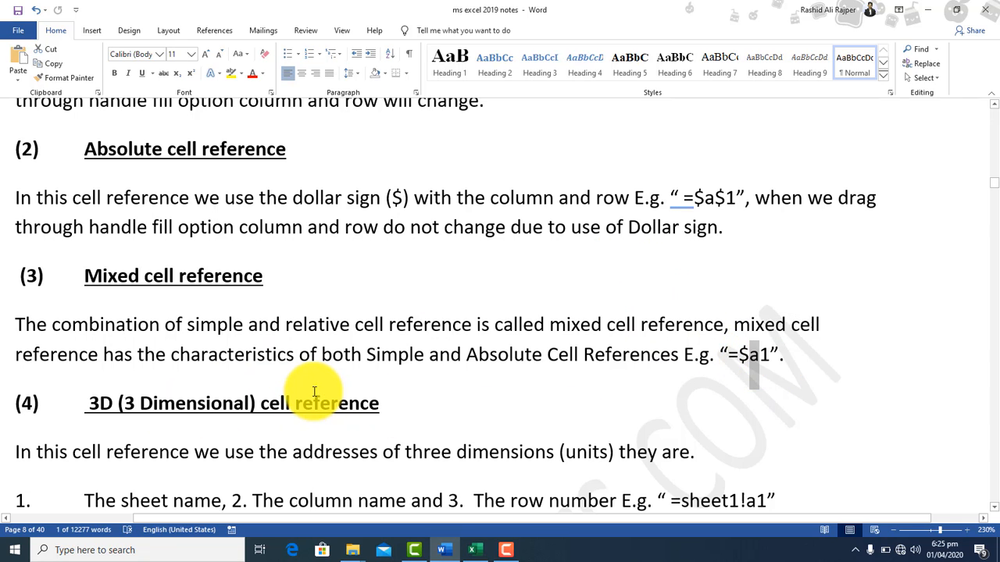
# Step: Read the definition of the 3D (3 Dimensional) cell reference in the notes, including its sheet-name example
pyautogui.press('Down')
pyautogui.press('Down')
pyautogui.press('Down')
pyautogui.press('Down')
pyautogui.press('Down')
pyautogui.press('Down')
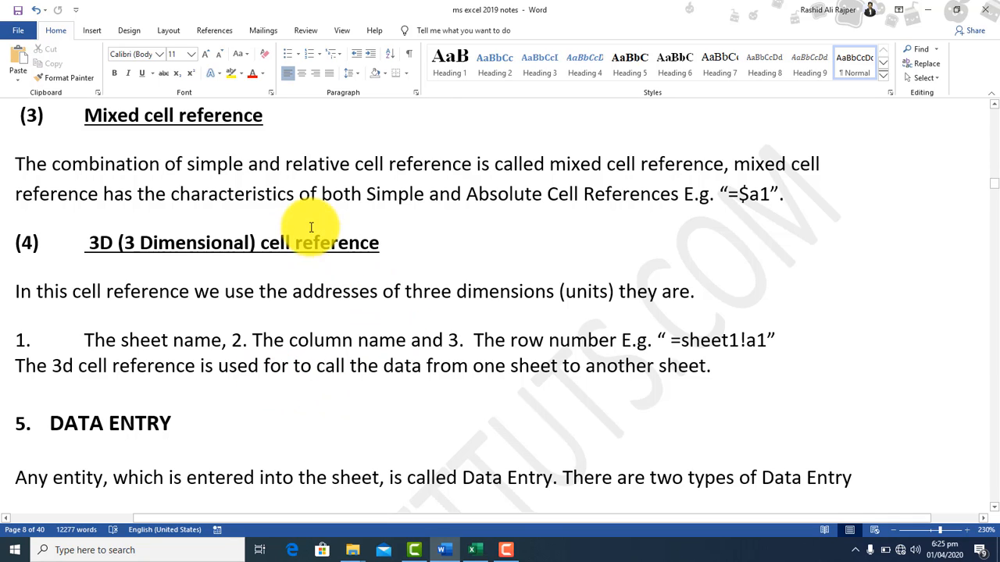
pyautogui.click(352, 200)
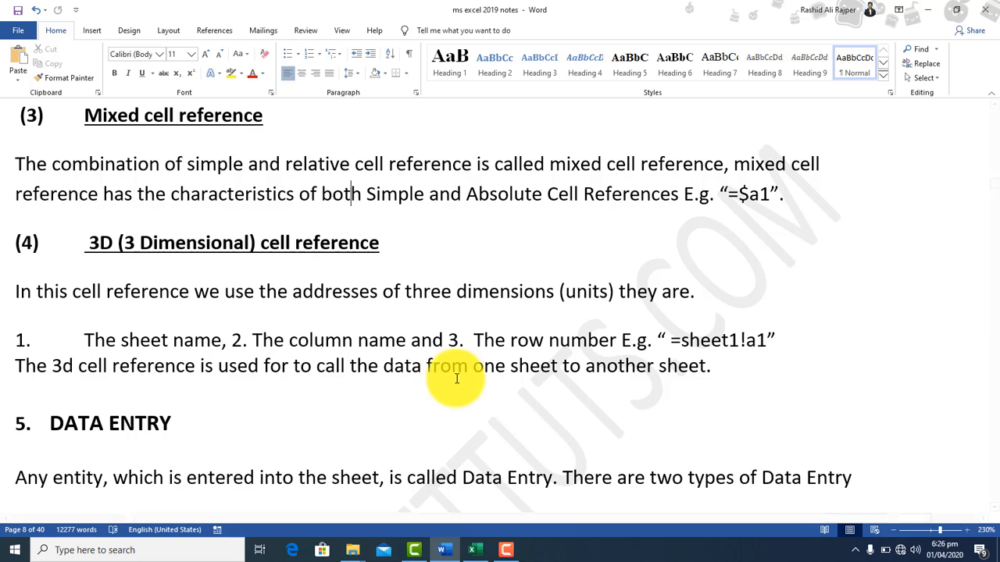
# Step: Switch back to Excel and create a new blank workbook
pyautogui.click(472, 551)
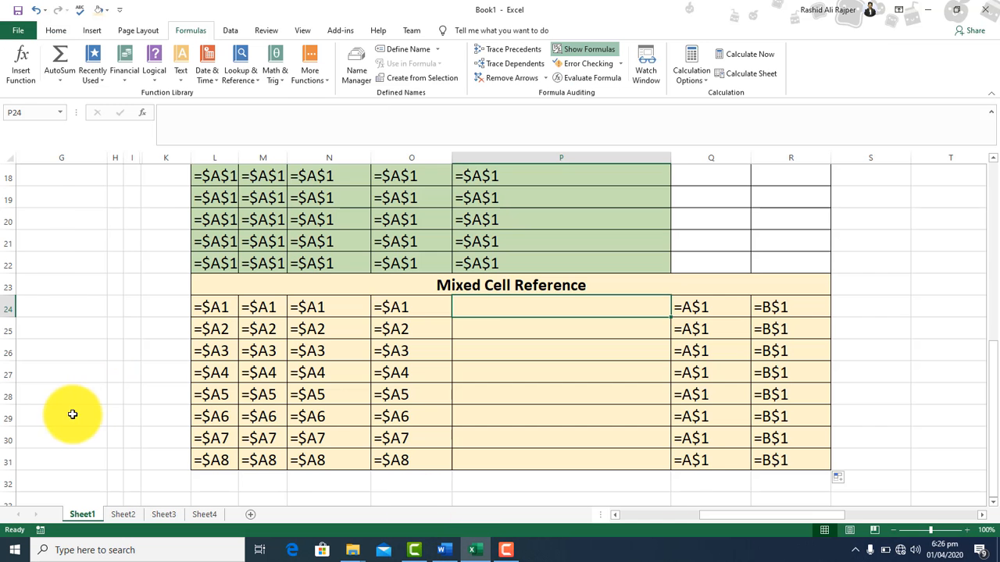
pyautogui.hotkey('ctrl', 'Home')
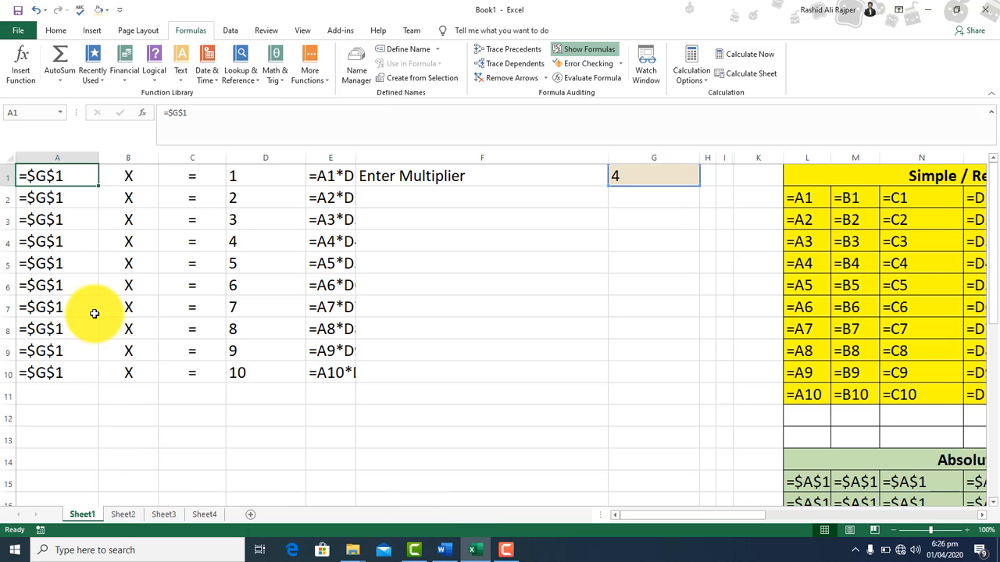
pyautogui.hotkey('ctrl', 'n')
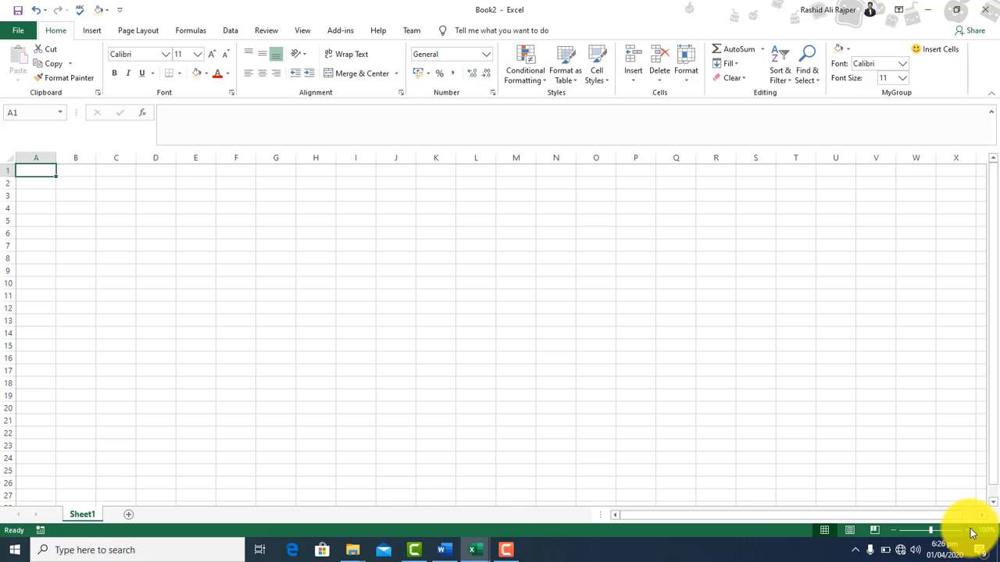
# Step: Enter 5000 in cell A1 of Sheet1
pyautogui.click(971, 531)
pyautogui.click(971, 531)
pyautogui.click(971, 531)
pyautogui.click(971, 531)
pyautogui.click(972, 531)
pyautogui.click(971, 531)
pyautogui.click(971, 531)
pyautogui.press('Down')
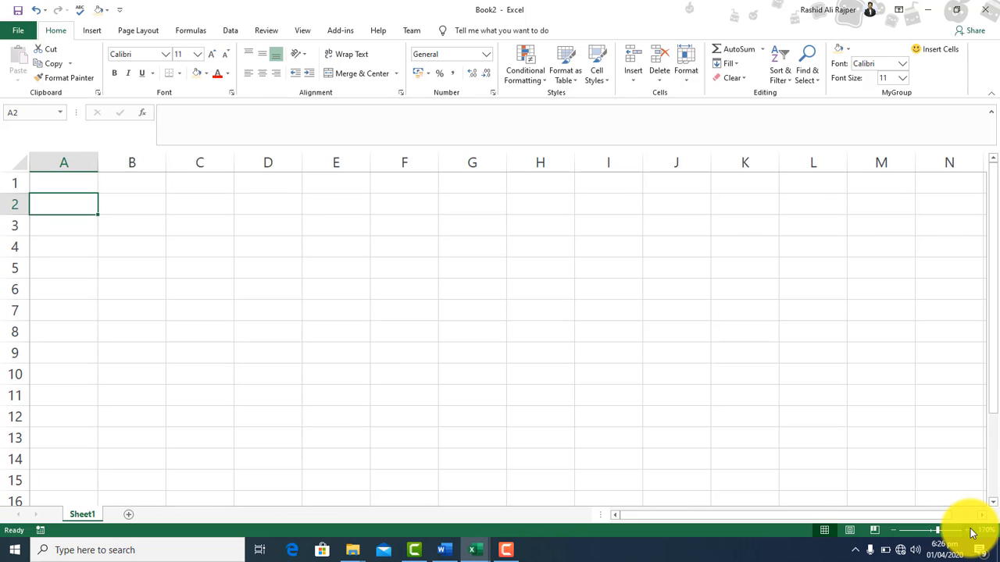
pyautogui.press('Up')
pyautogui.write('500')
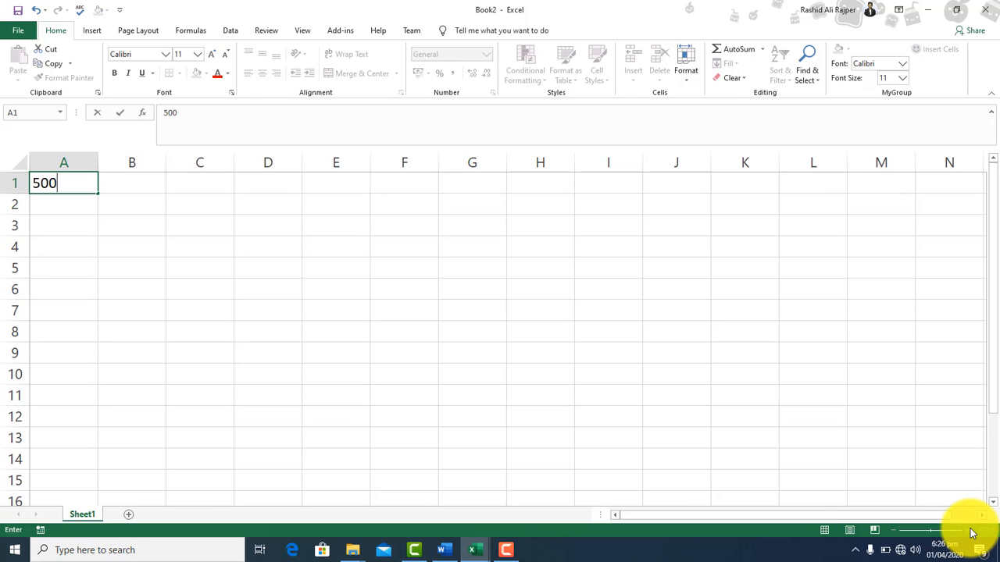
pyautogui.write('0')
pyautogui.press('Return')
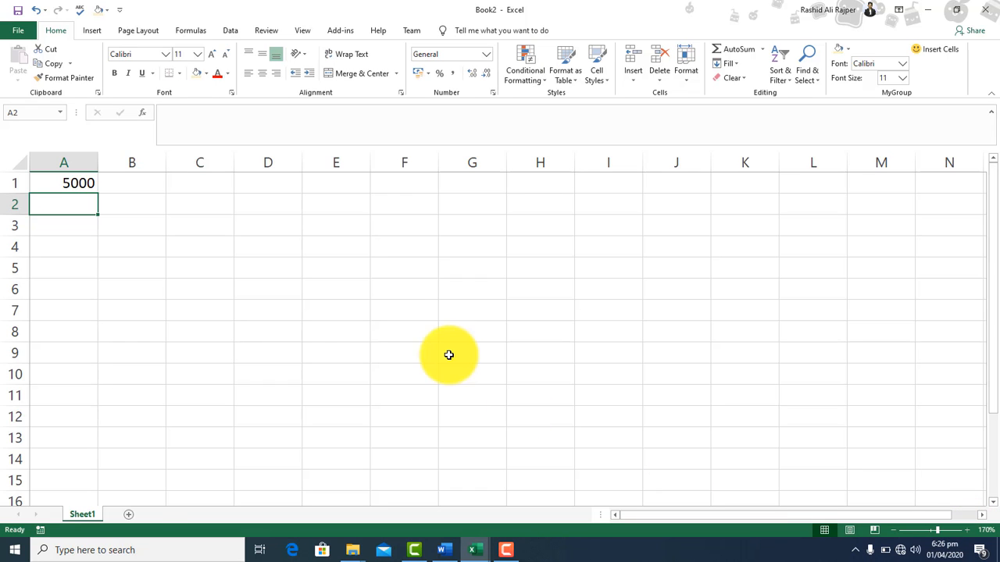
# Step: Add a second worksheet and enter 500 in its cell A1
pyautogui.click(129, 513)
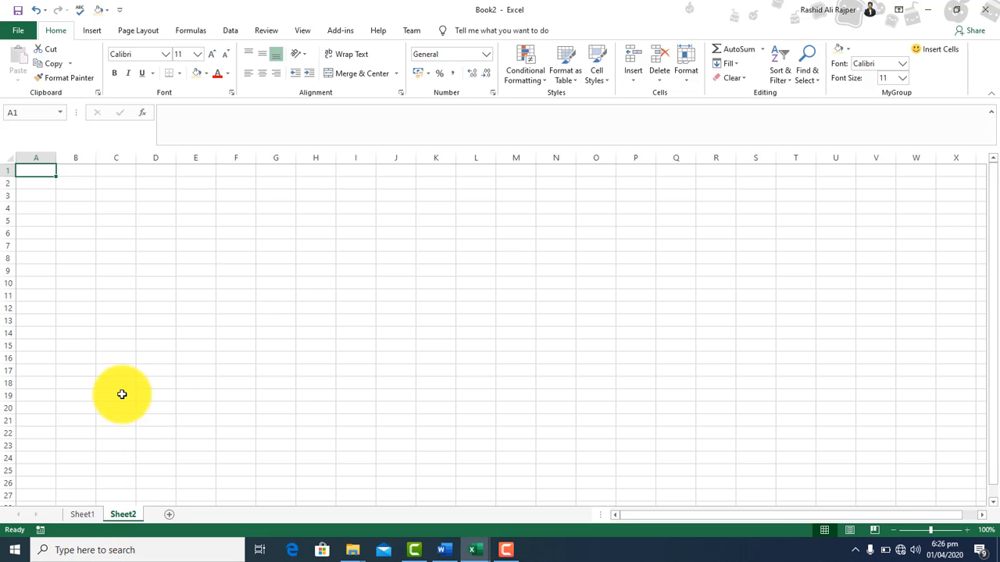
pyautogui.write('2000')
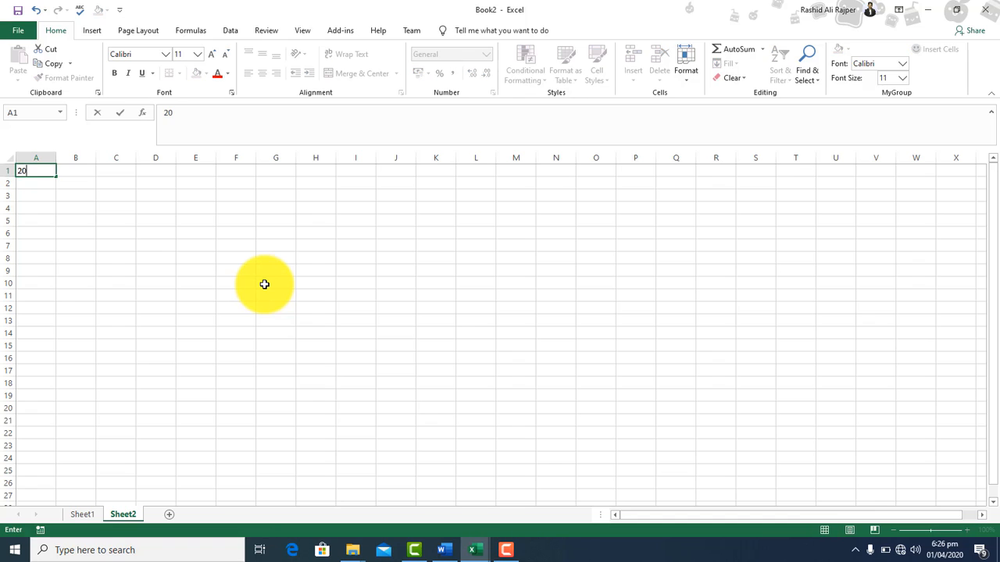
pyautogui.press('BackSpace')
pyautogui.press('BackSpace')
pyautogui.press('BackSpace')
pyautogui.press('BackSpace')
pyautogui.write('500')
pyautogui.press('Return')
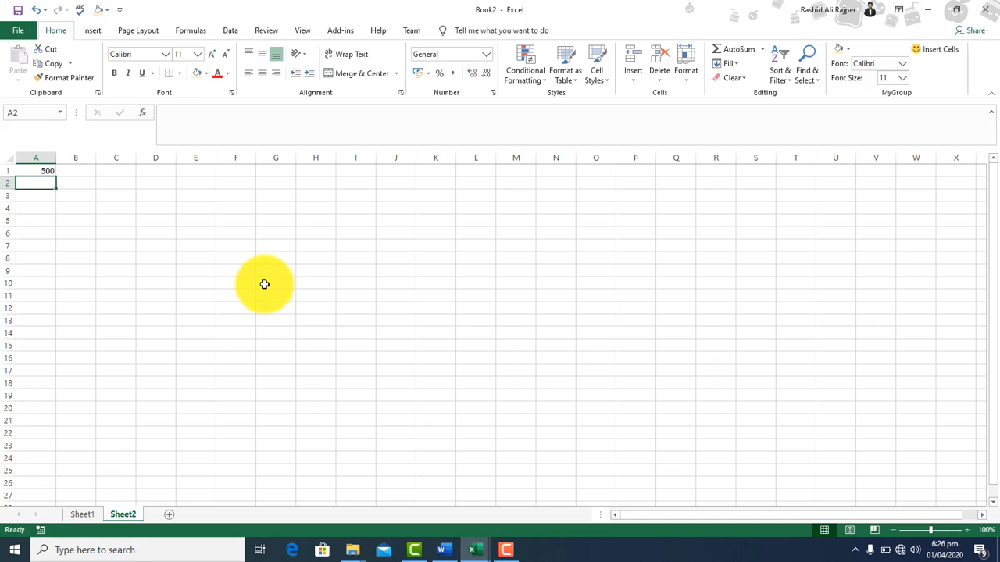
# Step: Add a third worksheet and enter the 3D reference formula =sheet1!a1+sheet2!a1 in its cell E1
pyautogui.click(170, 513)
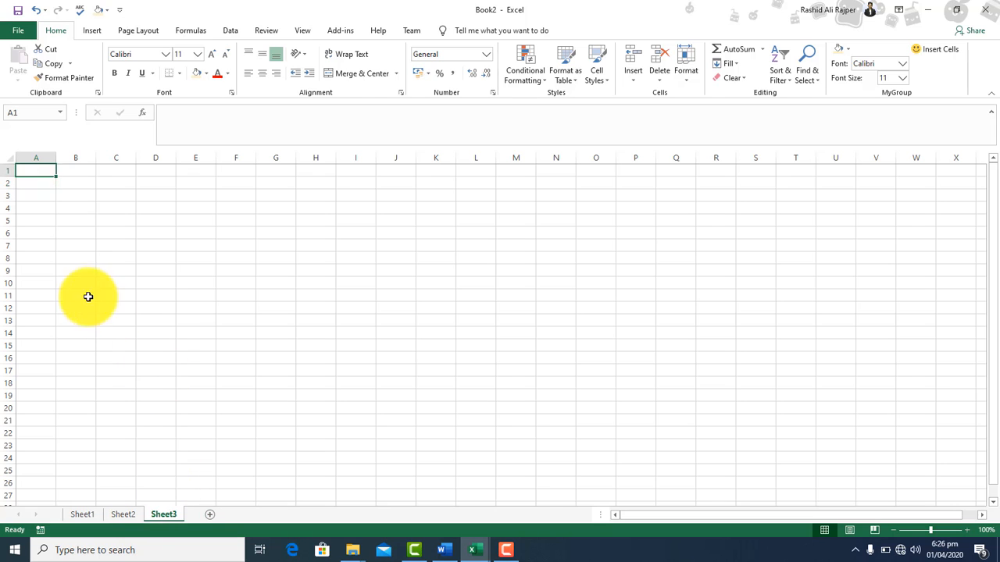
pyautogui.click(202, 170)
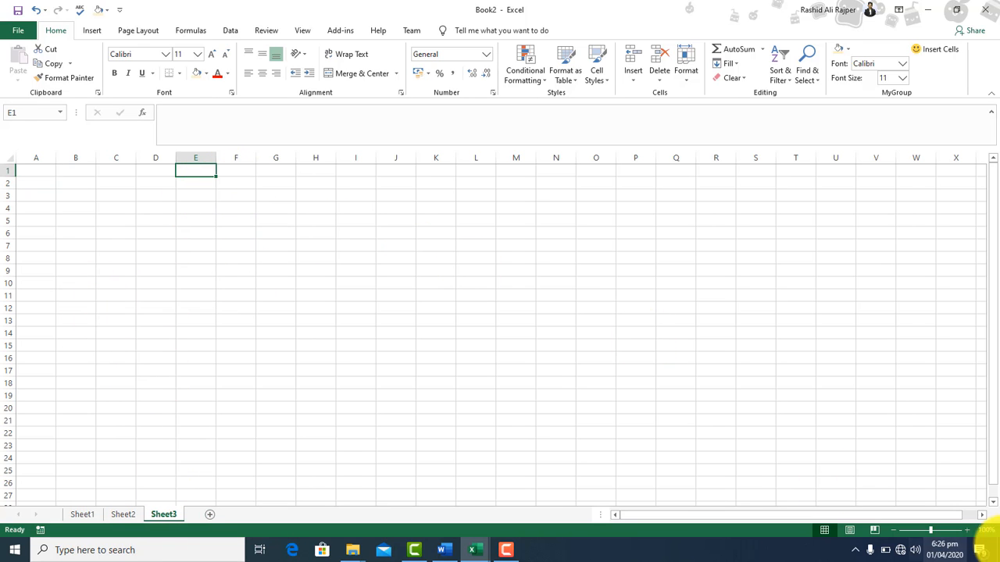
pyautogui.click(967, 530)
pyautogui.click(967, 531)
pyautogui.click(966, 530)
pyautogui.click(966, 531)
pyautogui.click(967, 530)
pyautogui.click(966, 530)
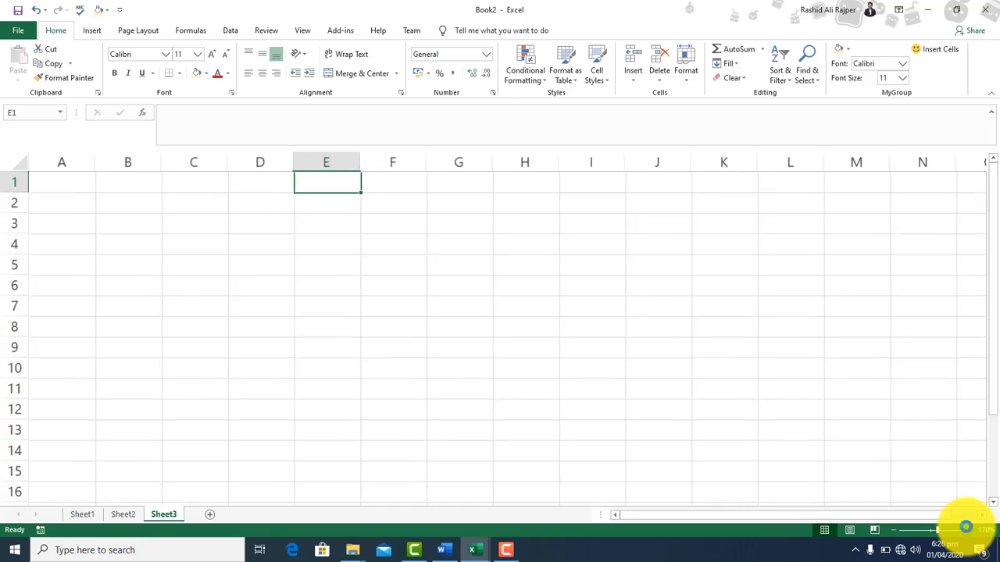
pyautogui.click(966, 530)
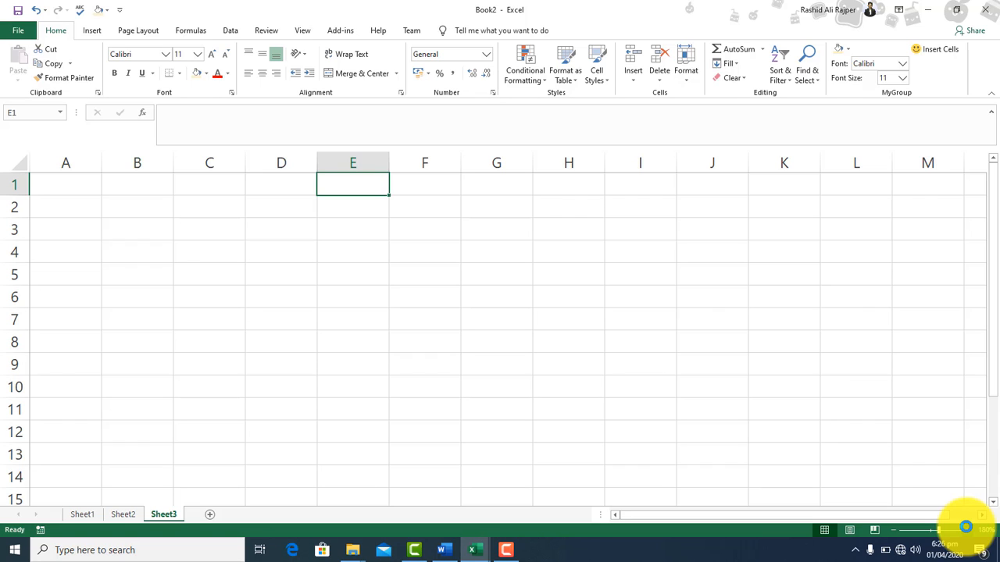
pyautogui.write('=sheet1')
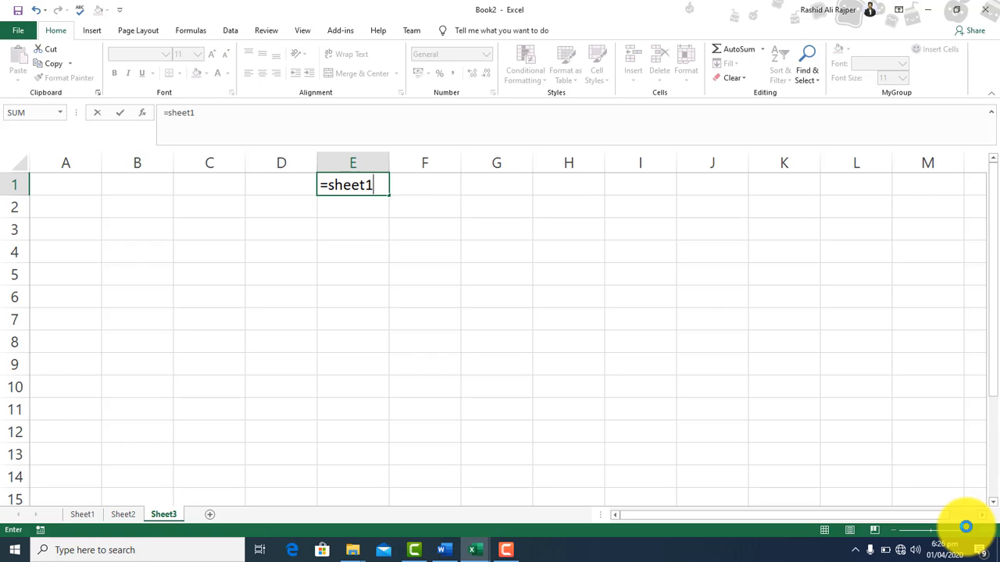
pyautogui.write('!a1+sheet1')
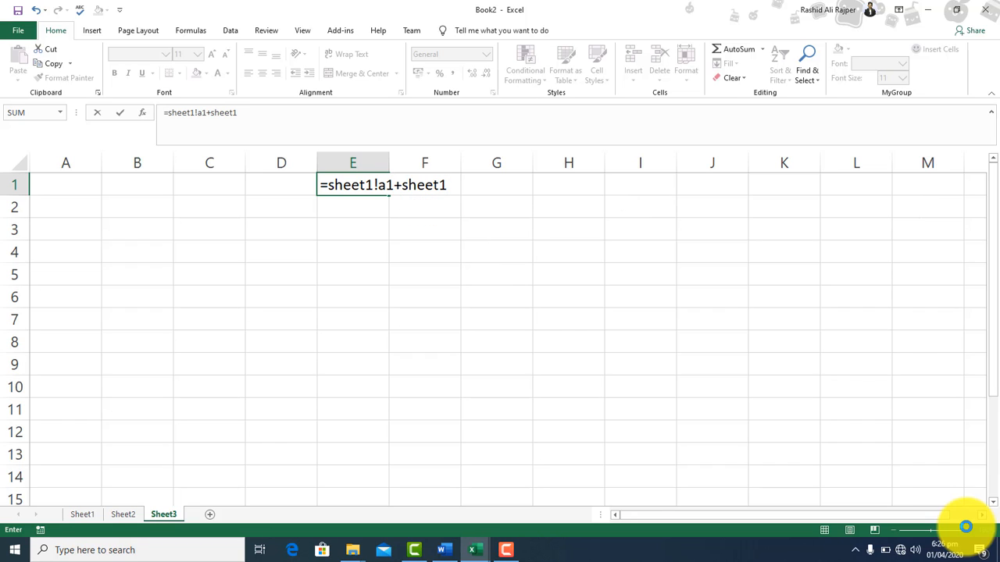
pyautogui.press('BackSpace')
pyautogui.write('2!a1')
pyautogui.press('Return')
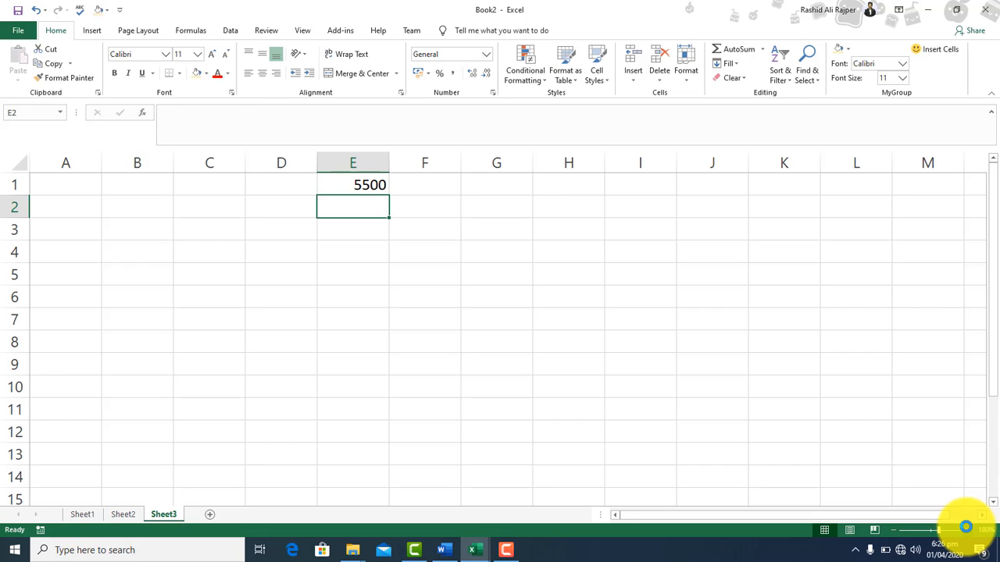
# Step: Review the formula in E1 of Sheet3 and its source values in A1 of Sheet1 and Sheet2
pyautogui.click(352, 184)
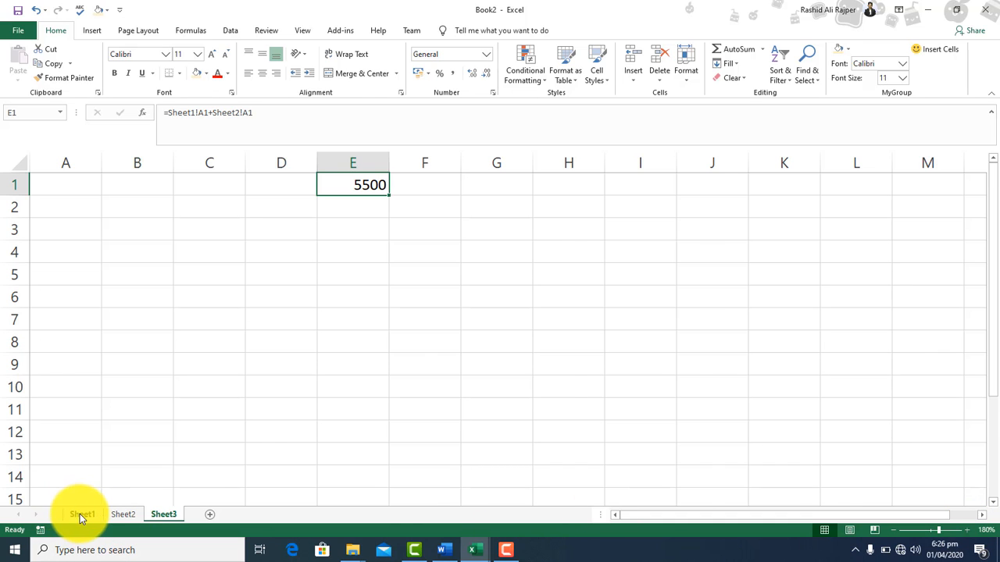
pyautogui.click(79, 513)
pyautogui.click(75, 182)
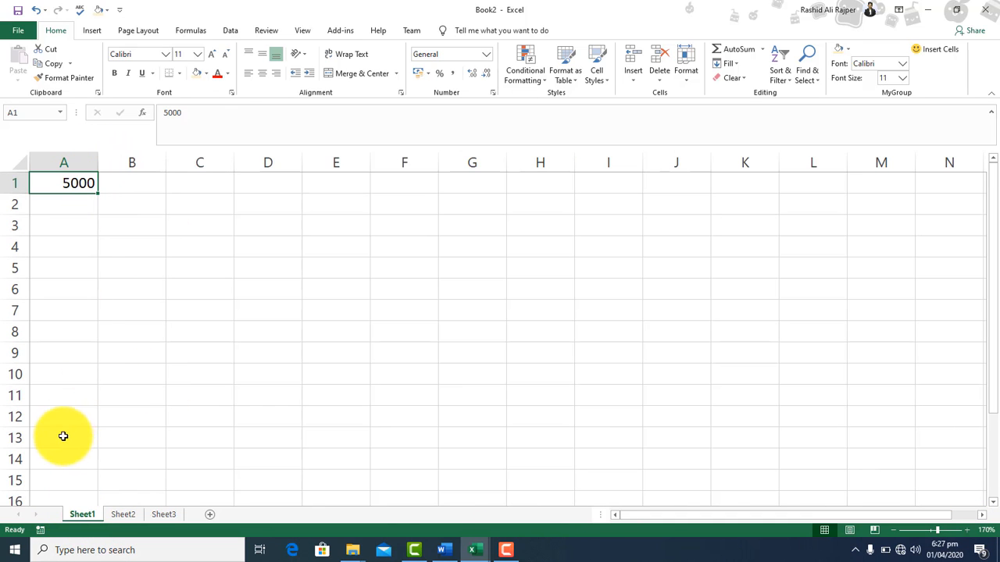
pyautogui.click(123, 514)
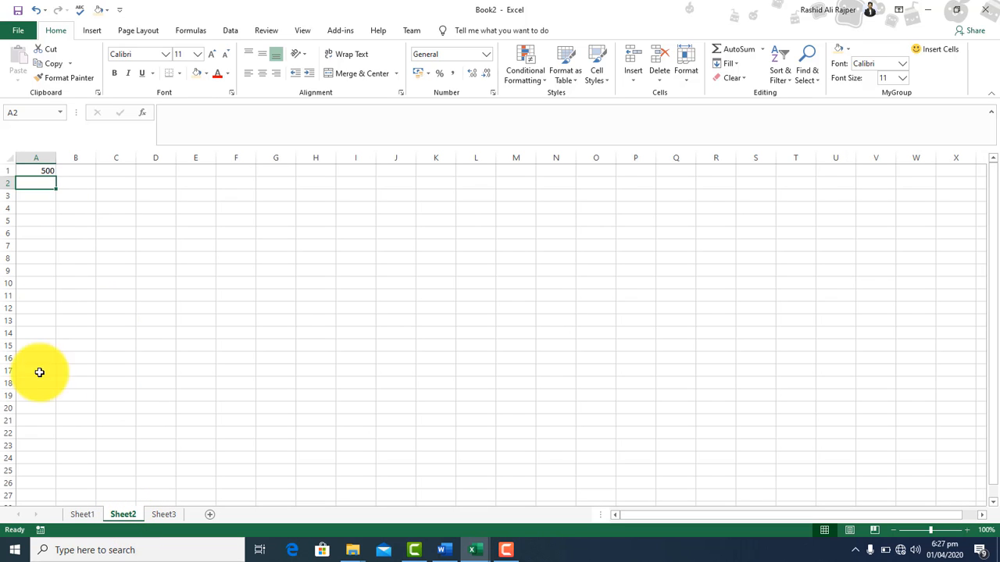
# Step: Change A1 on Sheet1 to 1000 and check the recalculated sum in E1 on Sheet3
pyautogui.click(80, 515)
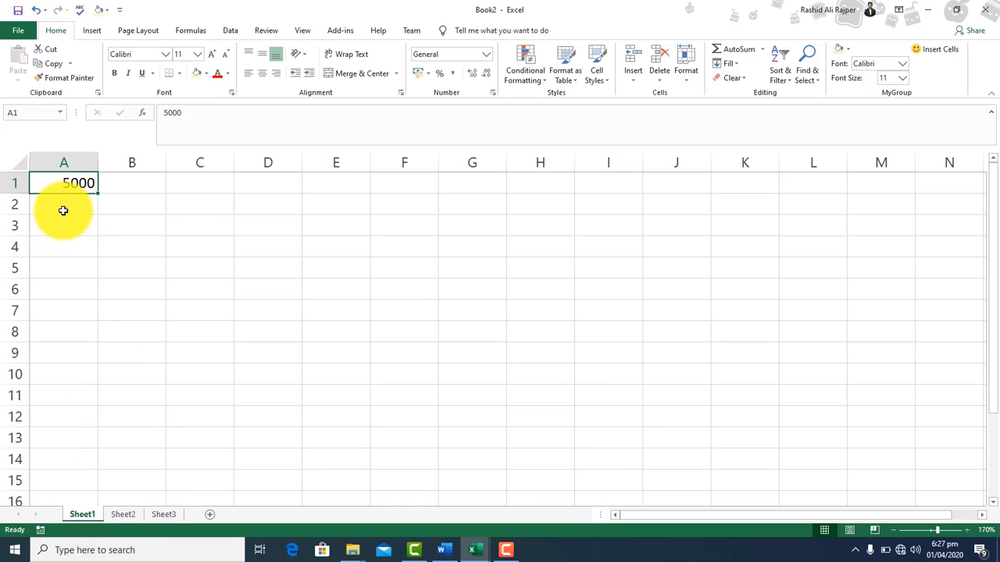
pyautogui.write('1000')
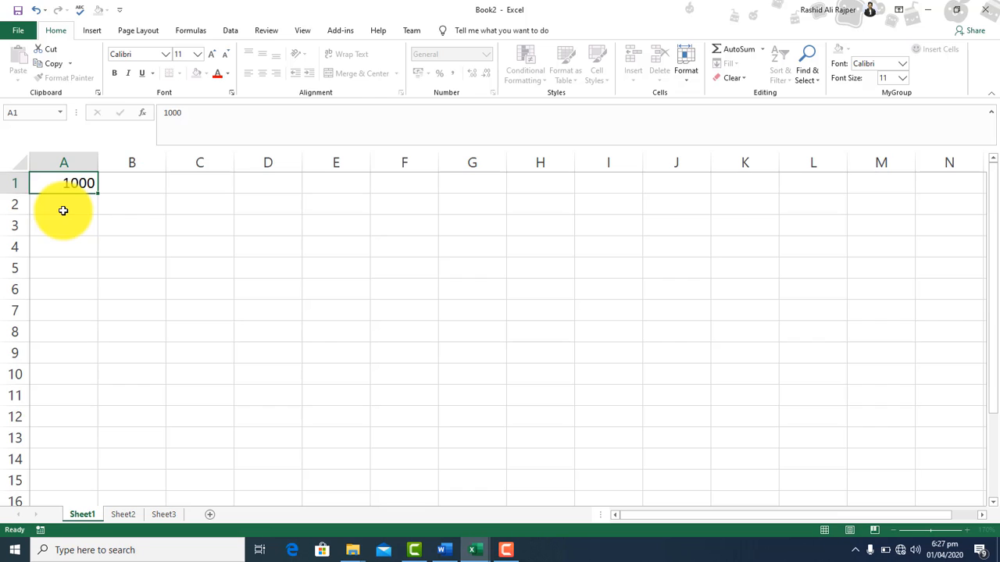
pyautogui.press('Return')
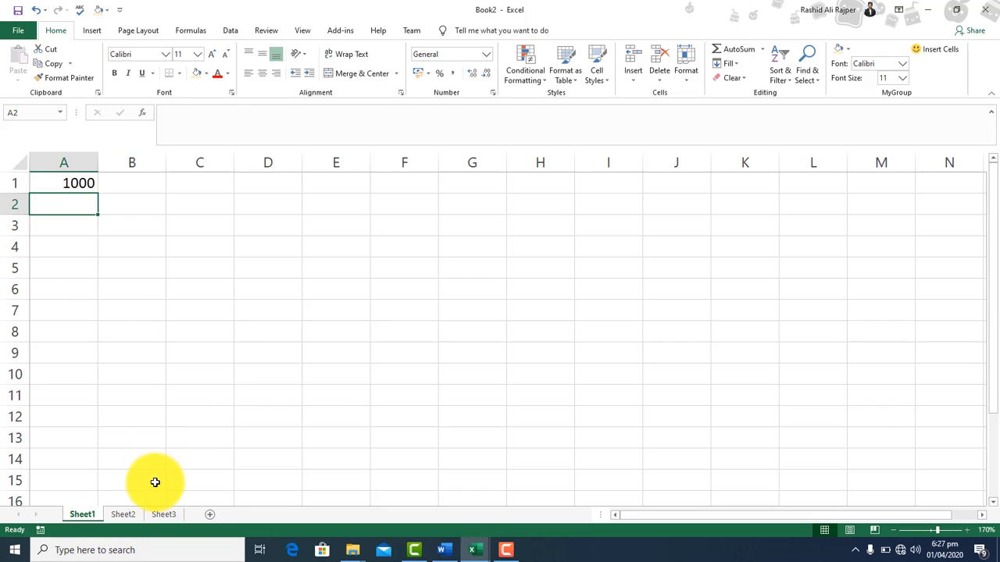
pyautogui.click(166, 514)
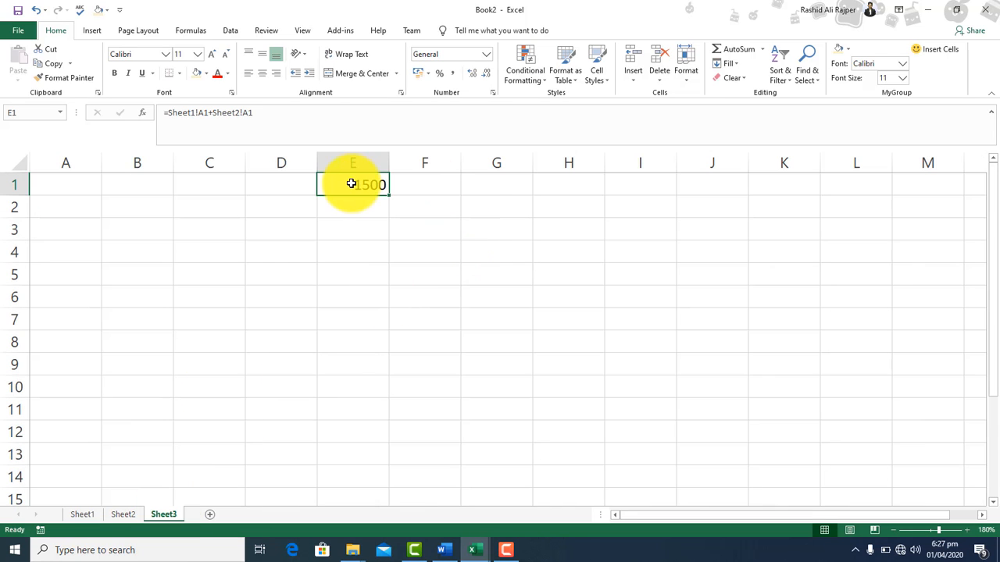